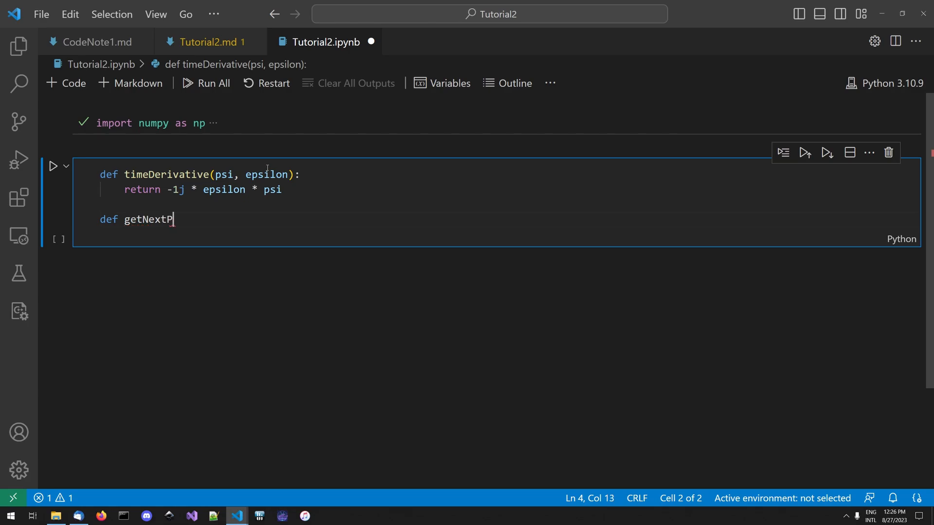
# - Complete the getNextPoint function header with the parameters psiCurrent, epsilon and timeStep
pyautogui.write('psiCu')
pyautogui.write('rrent,')
pyautogui.write(' eps')
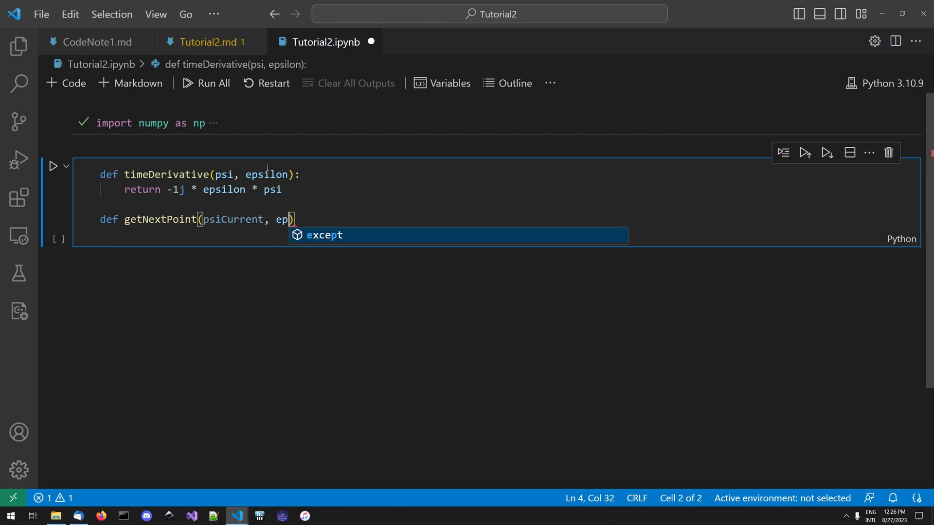
pyautogui.write('ilon, timeStep):')
pyautogui.press('Return')
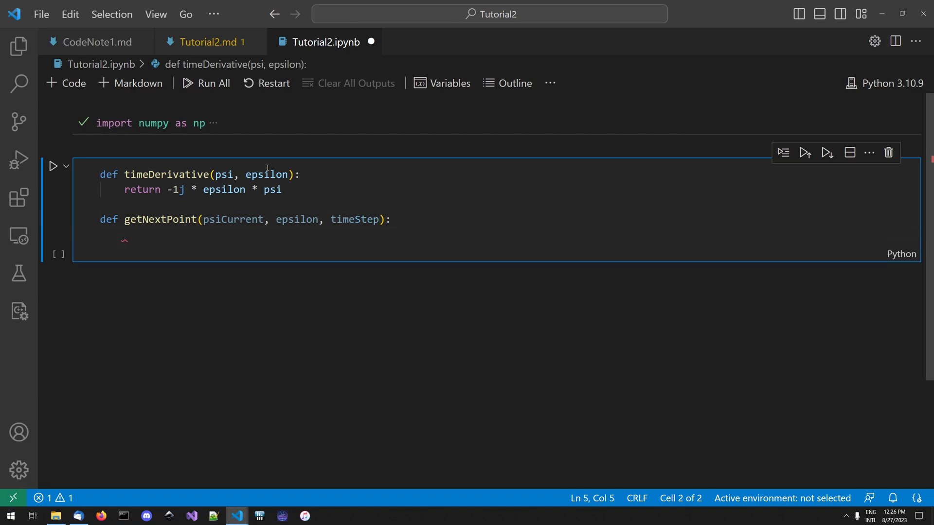
# - Make getNextPoint return psiCurrent + timeStep * timeDerivative(psiCurrent, epsilon)
pyautogui.write('return')
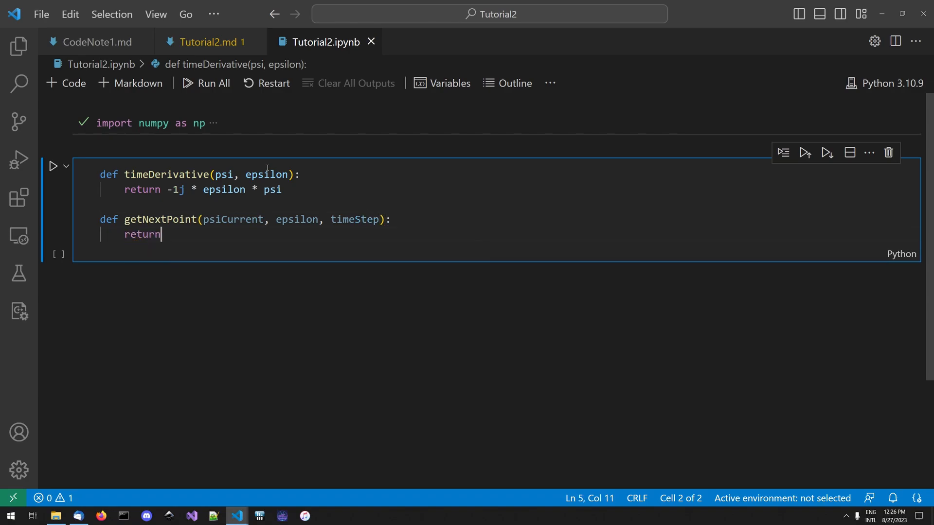
pyautogui.write(' psiCurrent')
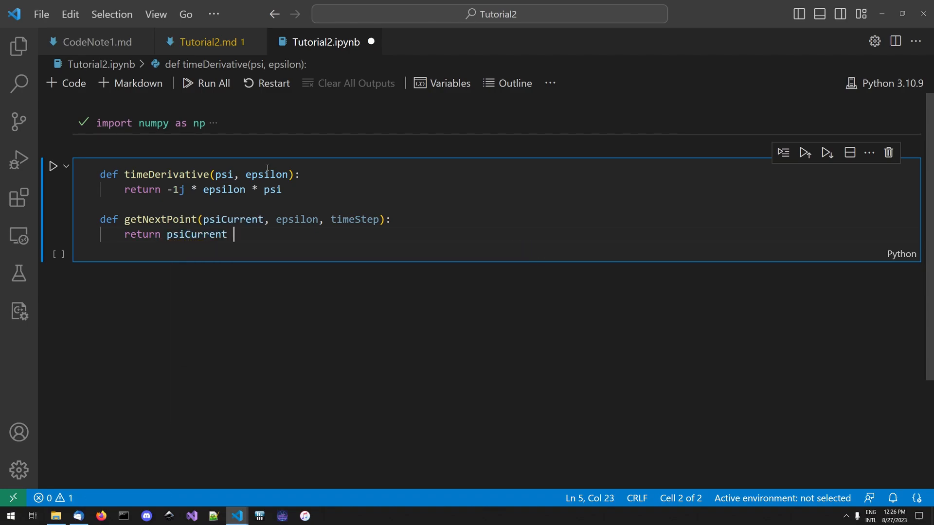
pyautogui.write(' + timeSe')
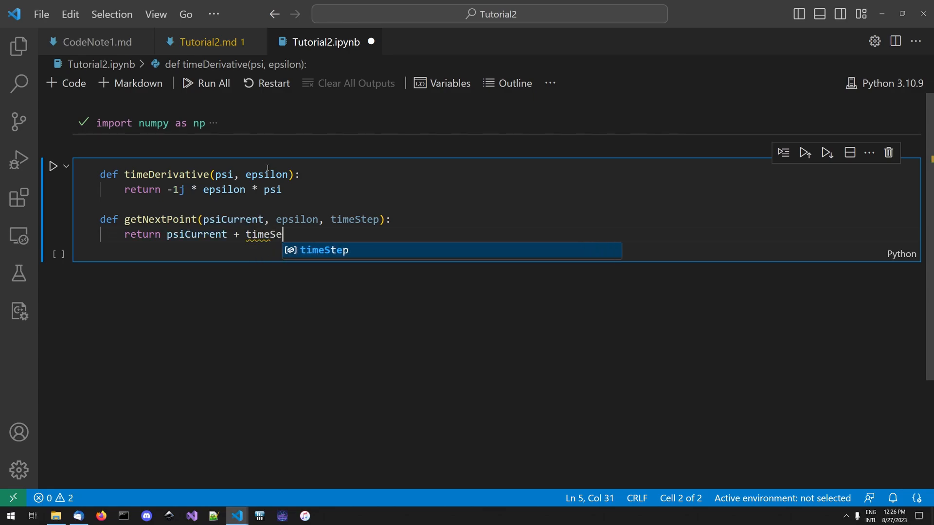
pyautogui.press('Tab')
pyautogui.write('* timeDe')
pyautogui.press('Tab')
pyautogui.write('(psiCu')
pyautogui.press('Tab')
pyautogui.write(', ep')
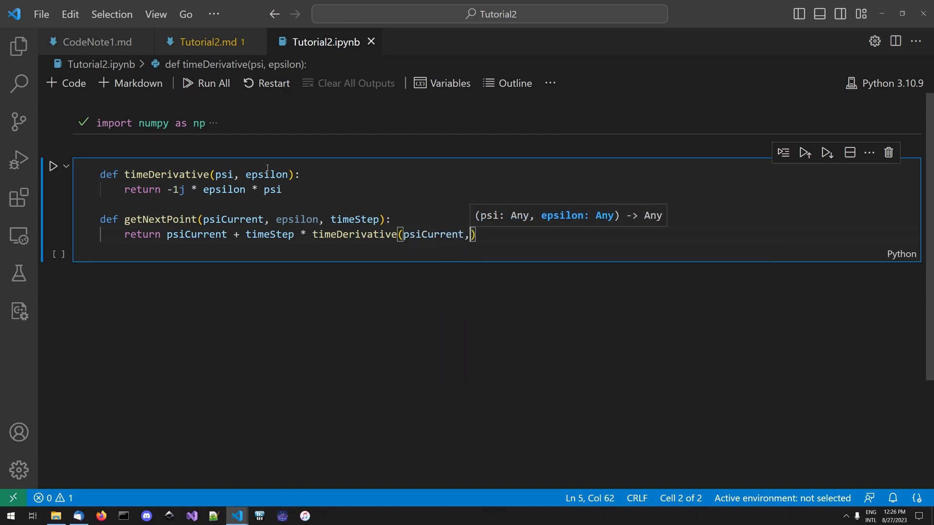
pyautogui.write('silon=')
pyautogui.press('BackSpace')
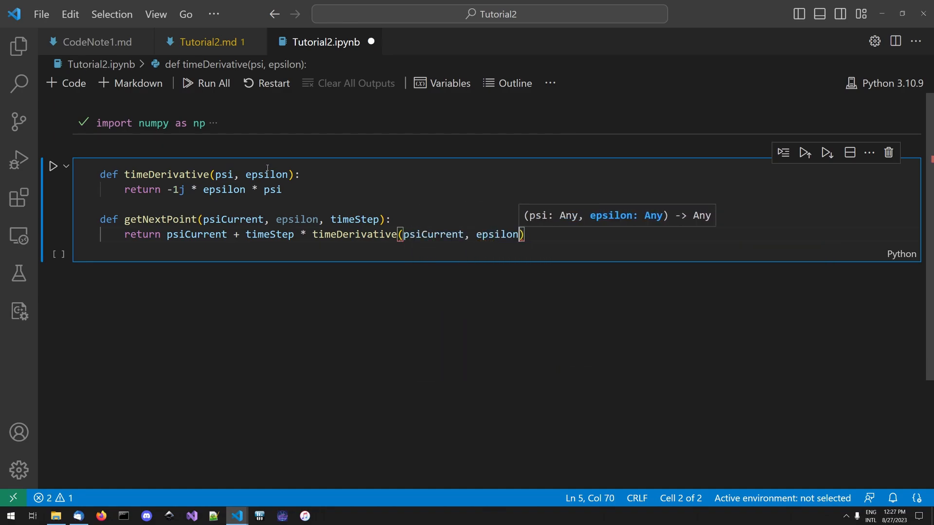
pyautogui.write(')')
# - Below getNextPoint, define a function solvePoints with the parameters psi0, epsilon and t
pyautogui.press('Return')
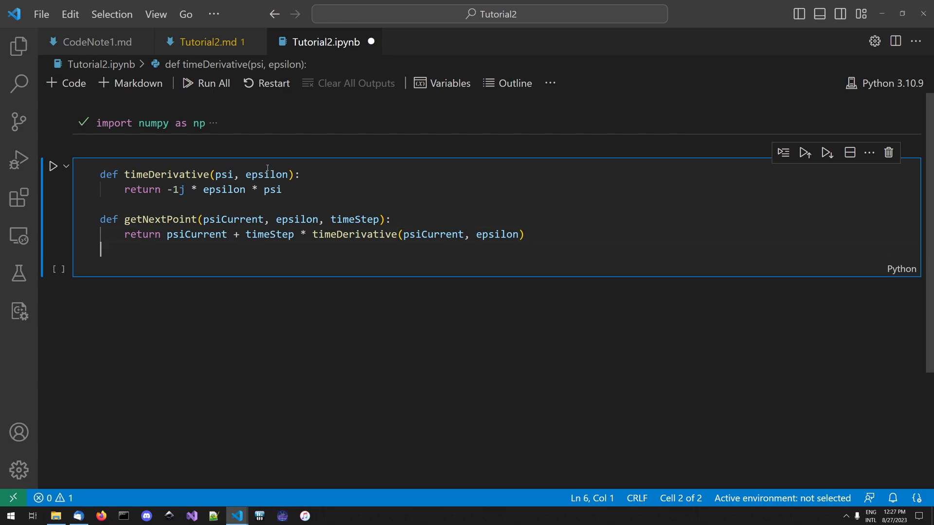
pyautogui.press('Return')
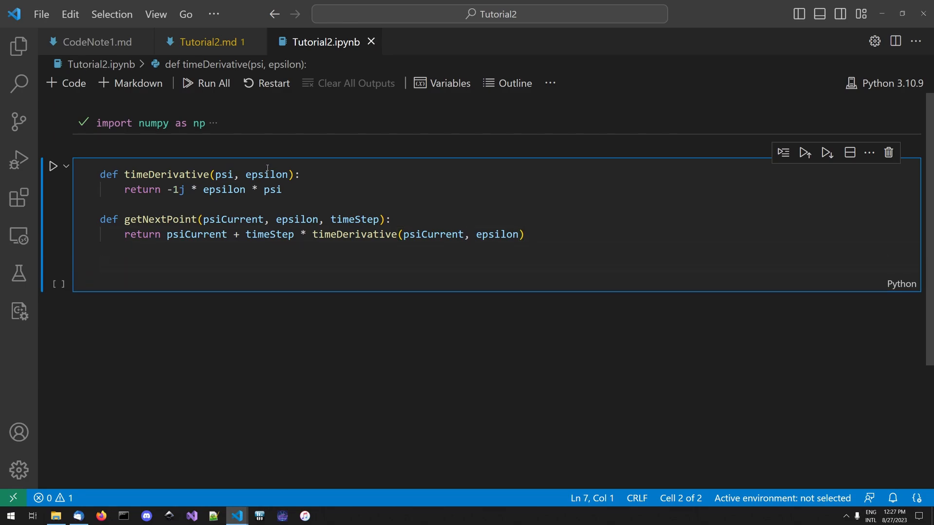
pyautogui.write('de')
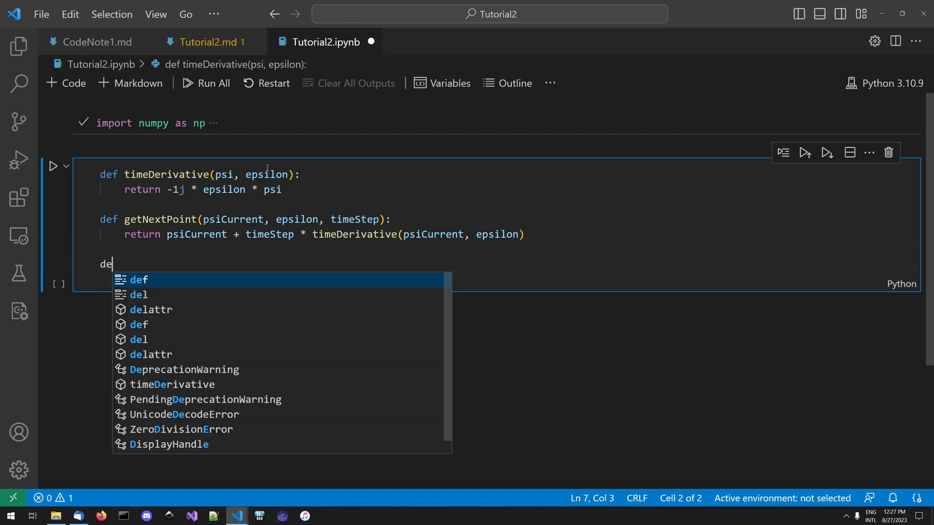
pyautogui.write('f solvePoints(psi0,')
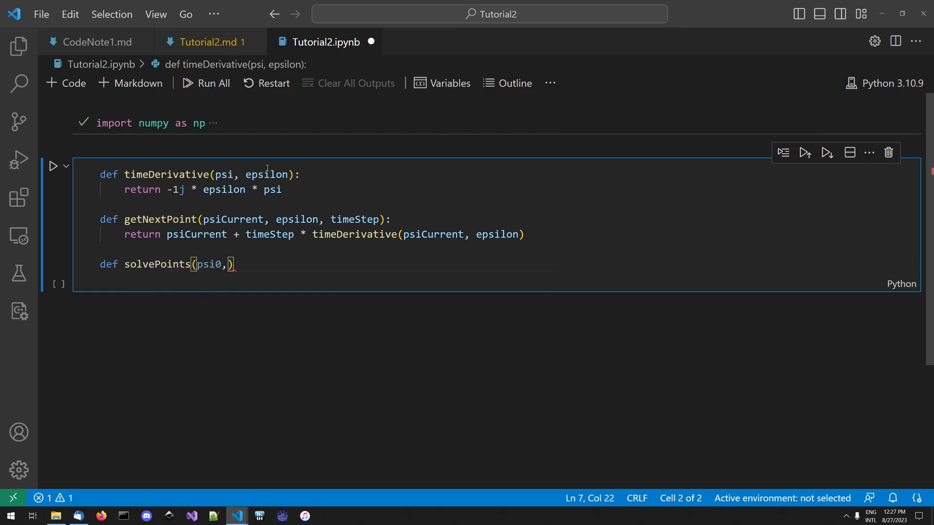
pyautogui.write(' epsilon, t')
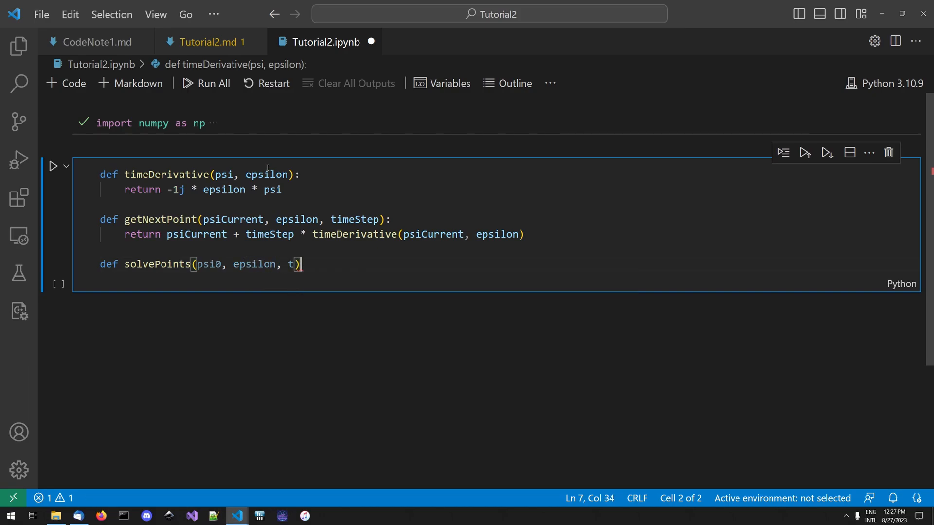
pyautogui.write('):')
pyautogui.press('Return')
# - In solvePoints, initialise psi as np.zeros(t.size, dtype=complex)
pyautogui.write('psi')
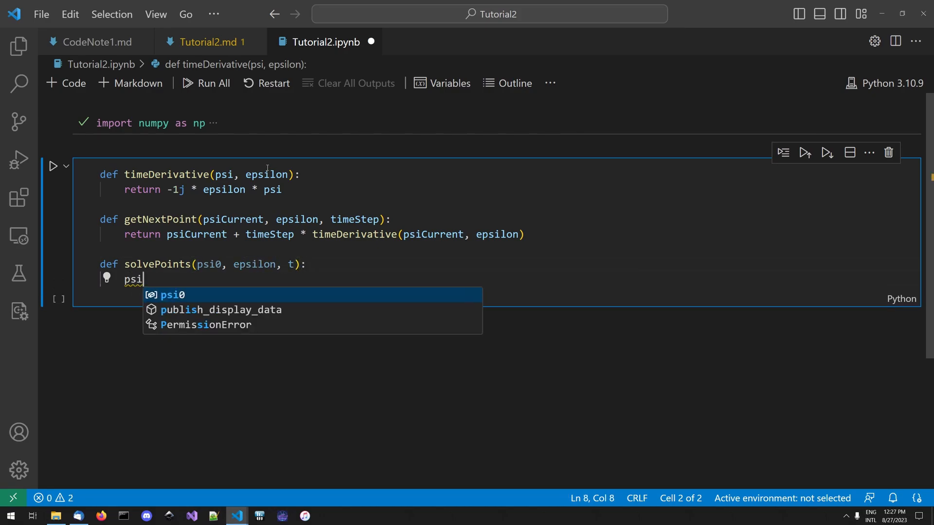
pyautogui.write(' = ')
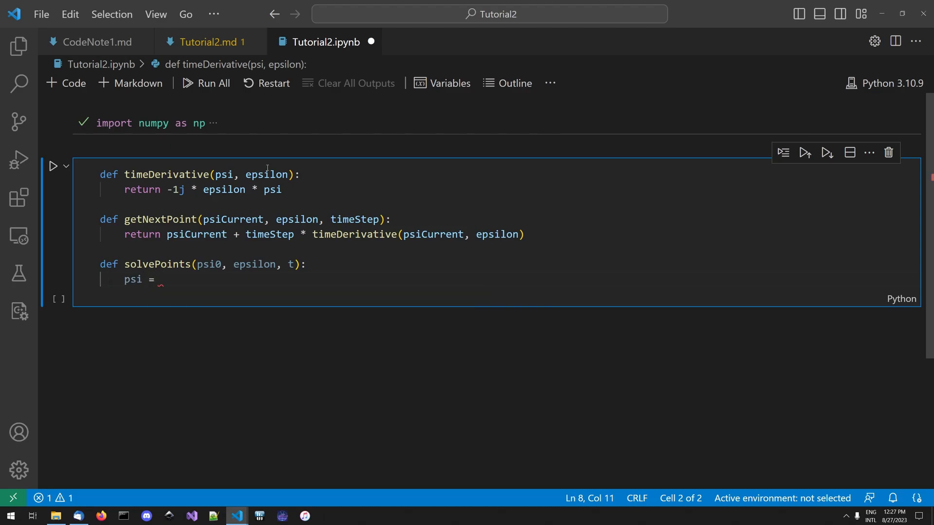
pyautogui.write('np.')
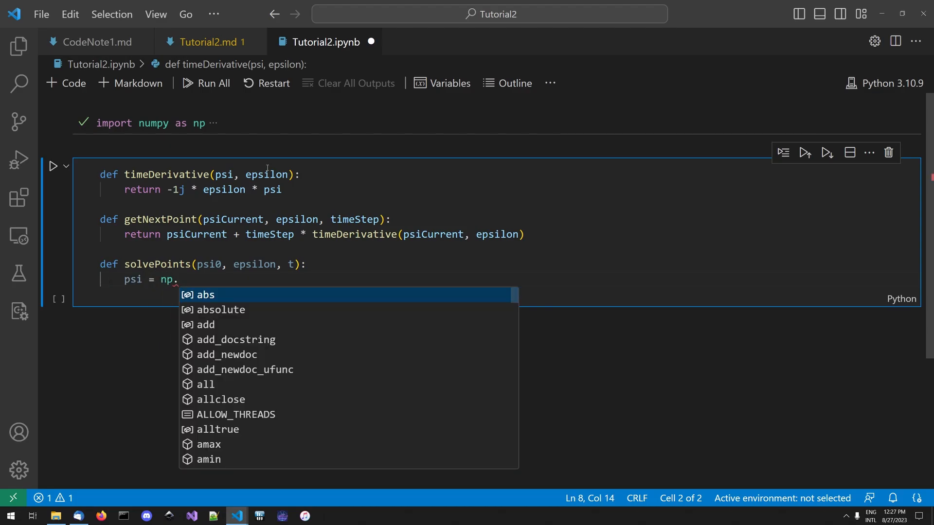
pyautogui.write('zeros(t.size, d')
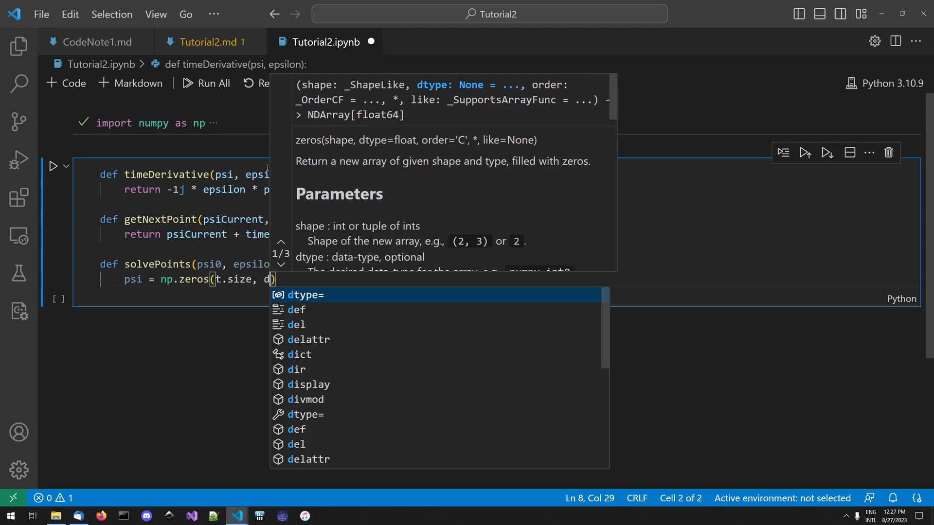
pyautogui.write('type=com')
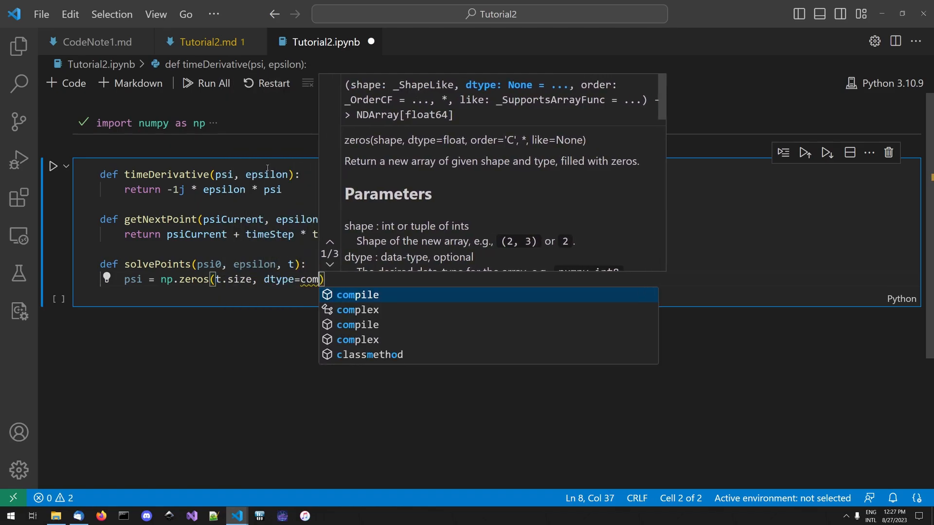
pyautogui.write('plex)')
pyautogui.press('Return')
# - In solvePoints, set dt to t[1] - t[0] and assign psi0 to psi[0]
pyautogui.write('dt = ')
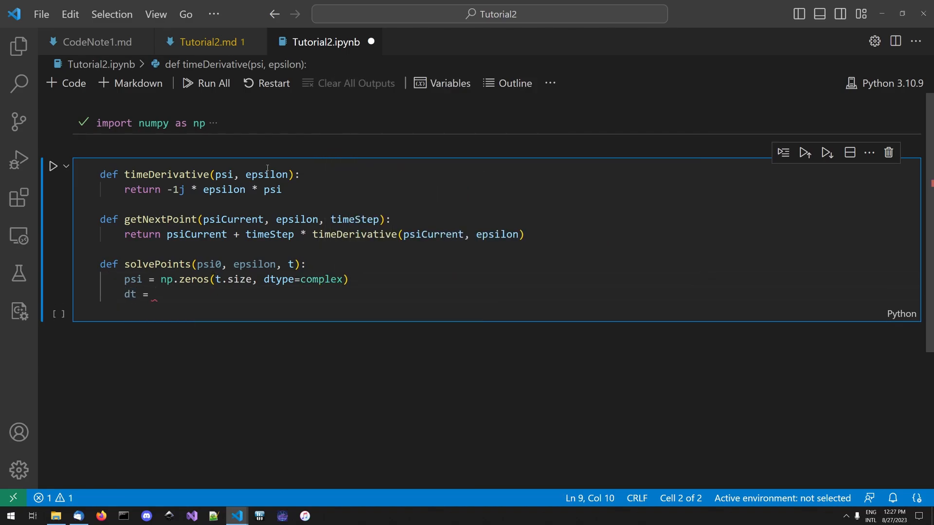
pyautogui.write('t[1] - t[0]')
pyautogui.press('Return')
pyautogui.write('psi[0')
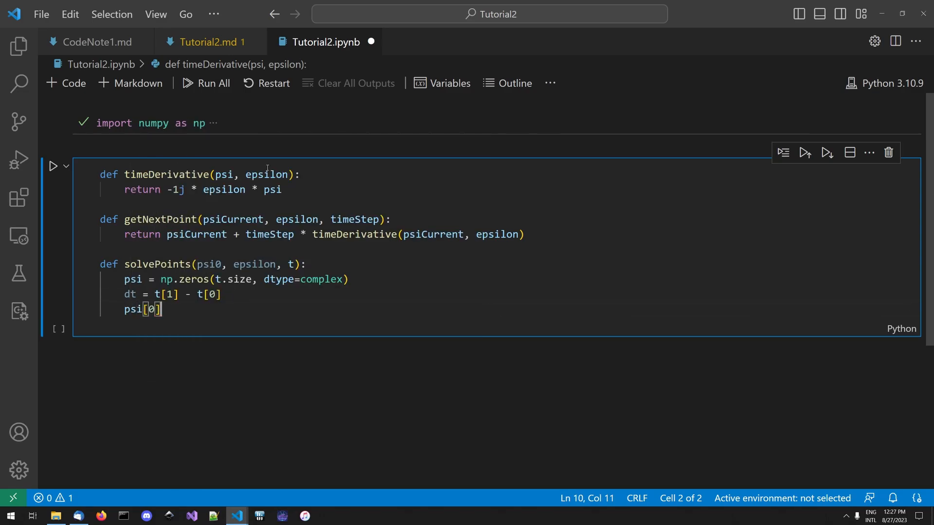
pyautogui.write('] = psi0')
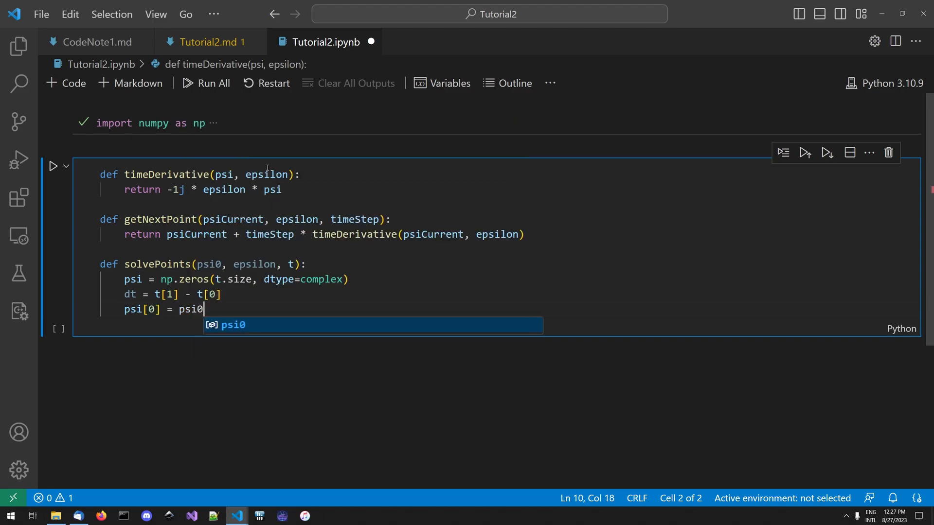
pyautogui.press('Return')
# - Add a for loop over i in range(1, t.size) to solvePoints
pyautogui.write('for i')
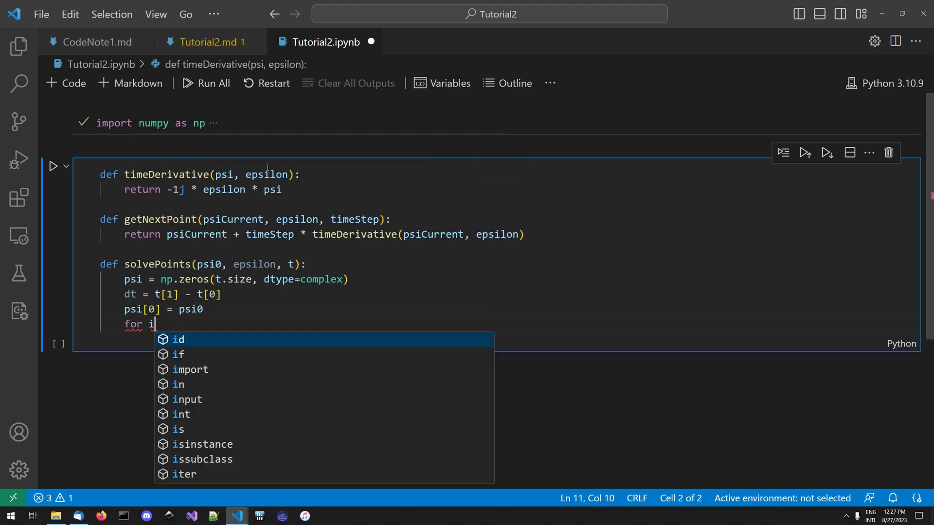
pyautogui.write(' in ran')
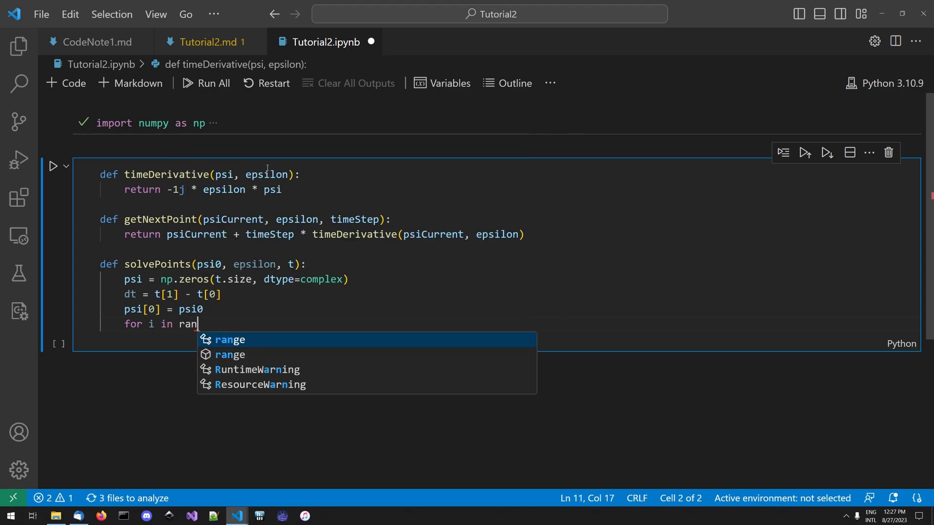
pyautogui.write('ge(1, ')
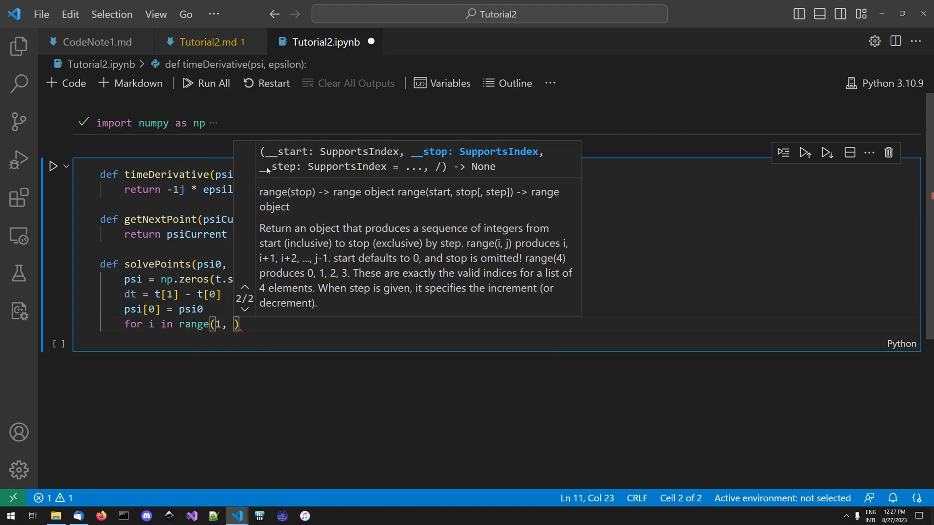
pyautogui.write('t.size):')
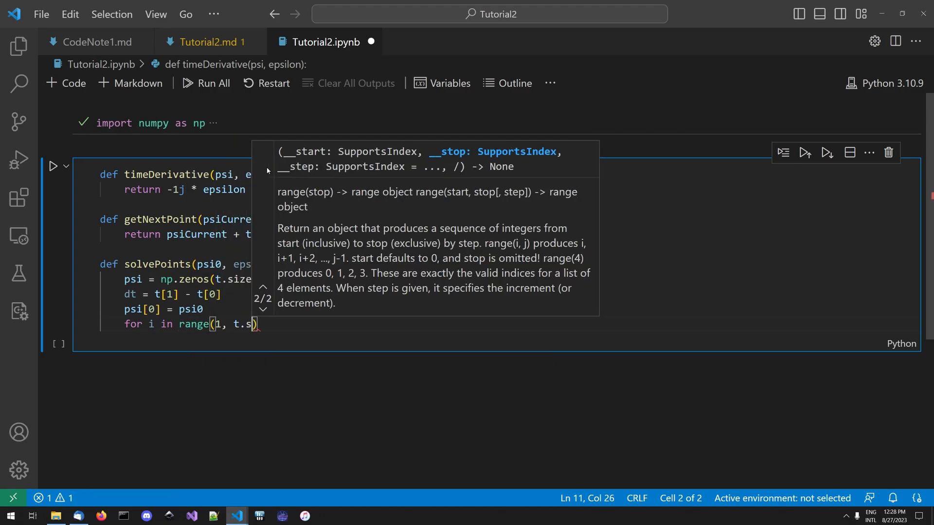
pyautogui.press('Return')
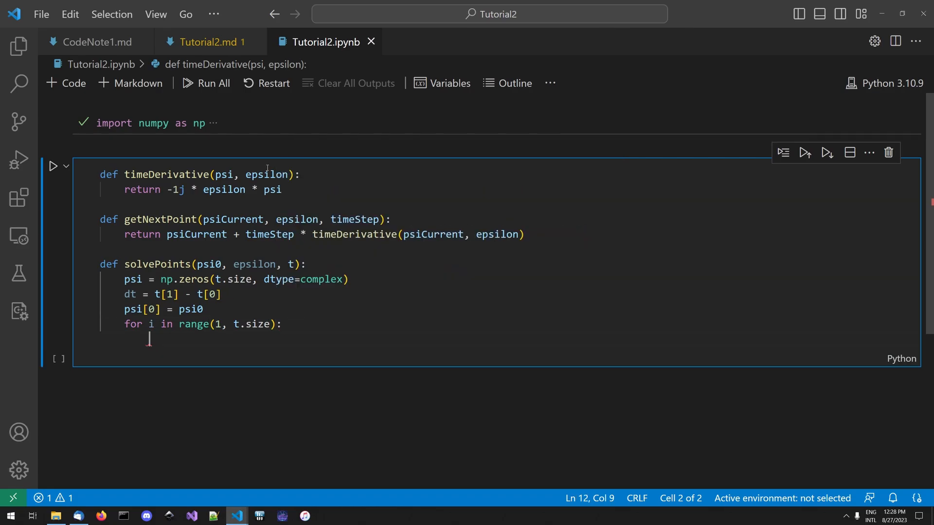
# - Inside the loop, assign getNextPoint(psi[i-1], epsilon, dt) to psi[i]
pyautogui.write('psi[i]')
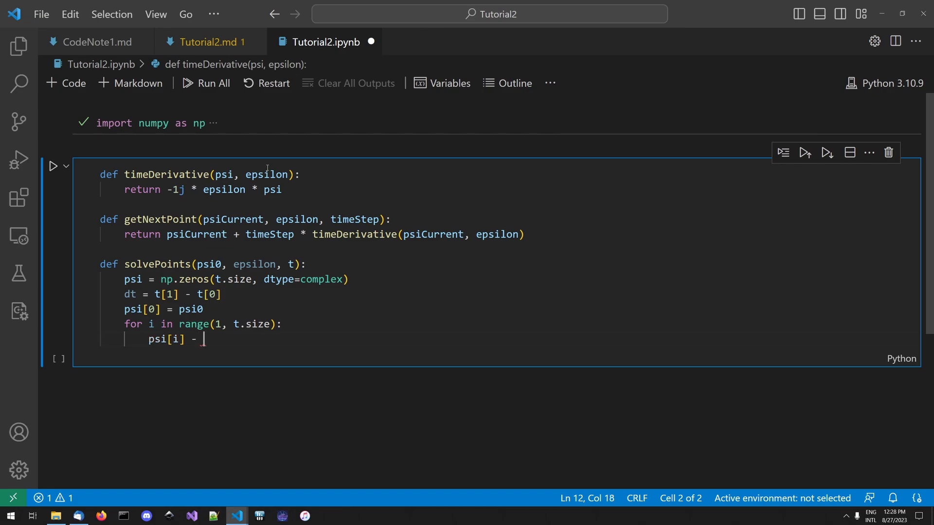
pyautogui.write(' = getNe')
pyautogui.press('Tab')
pyautogui.write('(psi[')
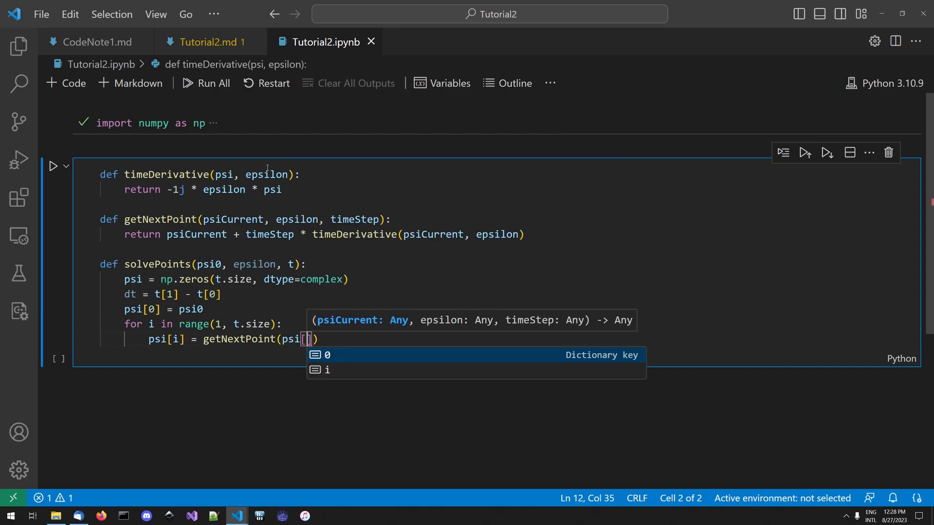
pyautogui.write('i-1], epsilon, dt)')
# - End solvePoints with return psi after the loop and run the cell
pyautogui.press('Return')
pyautogui.write('return psi')
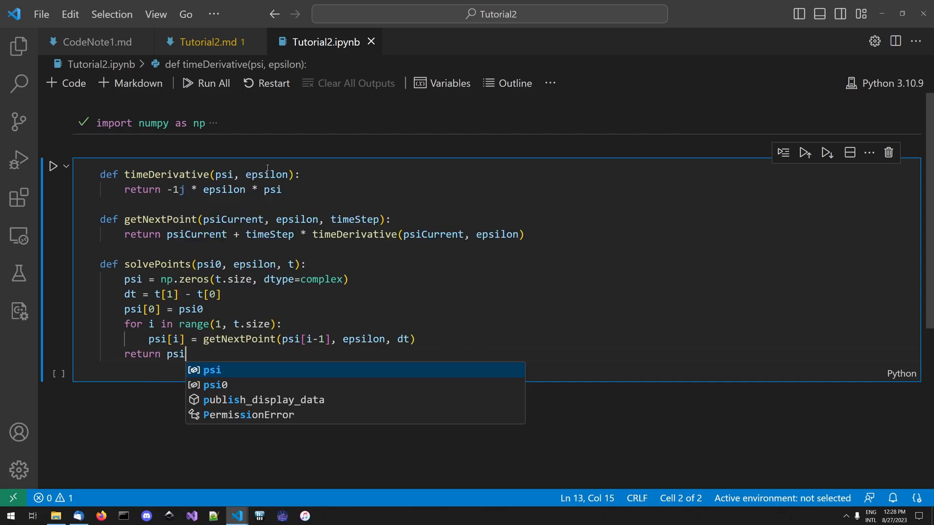
pyautogui.hotkey('shift', 'Return')
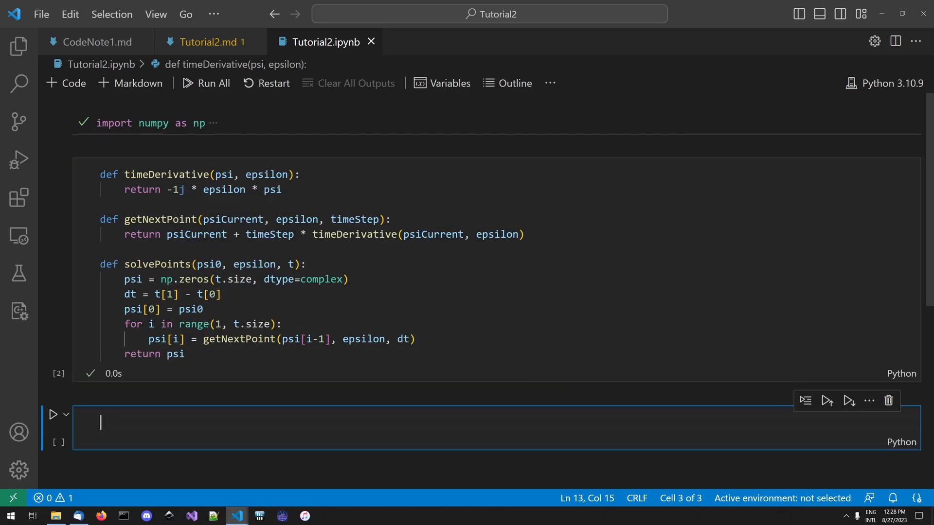
# - In the new cell, define t as np.linspace(0, 2 * np.pi, 20) and save the notebook
pyautogui.scroll(-2, 194, 413)
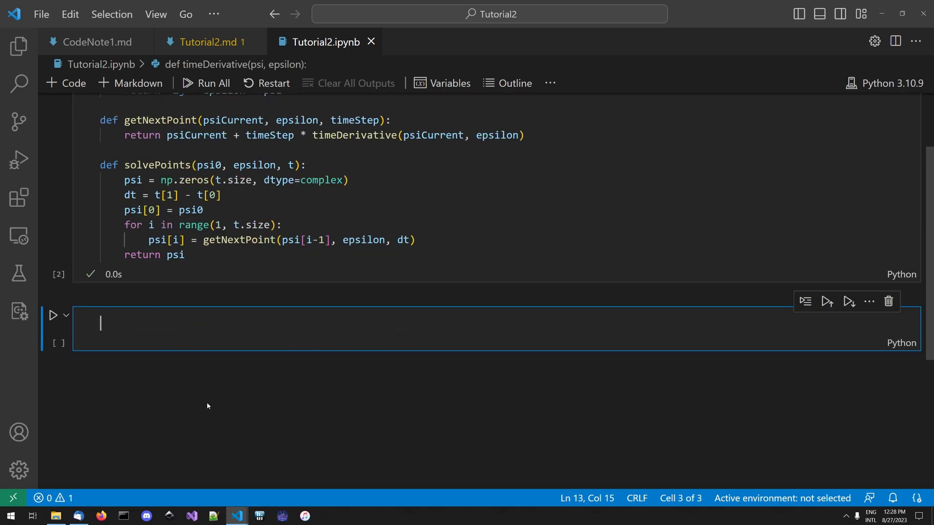
pyautogui.write('t = np.linspace(0, ')
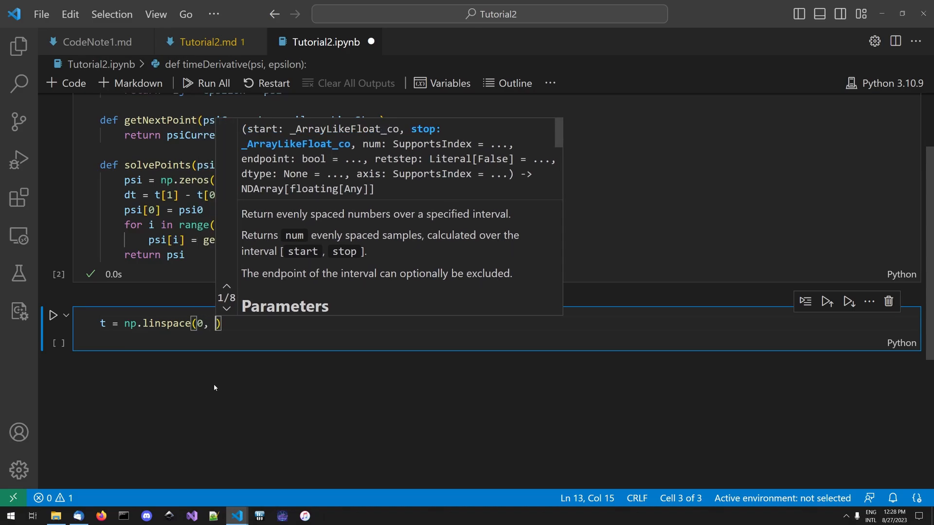
pyautogui.write('2 *')
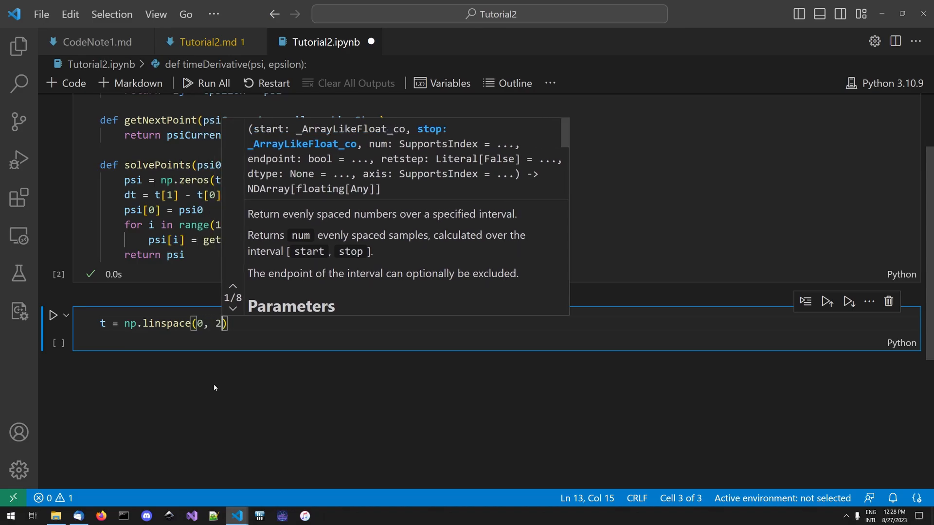
pyautogui.write(' np.pi,')
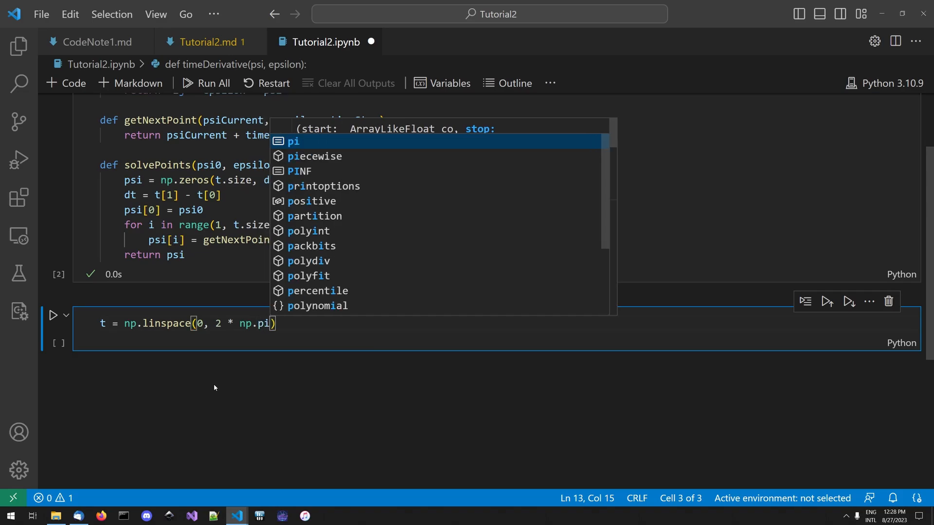
pyautogui.write(' 20')
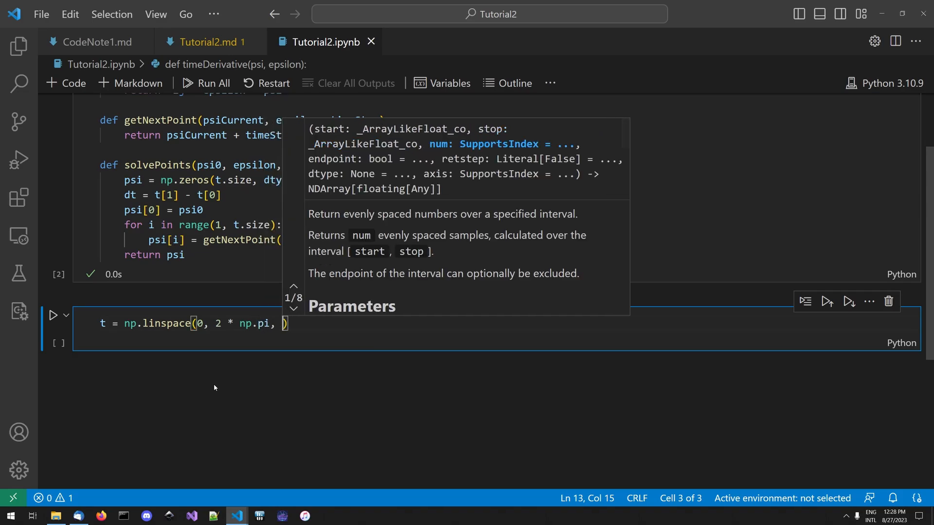
pyautogui.press('Return')
pyautogui.hotkey('ctrl', 's')
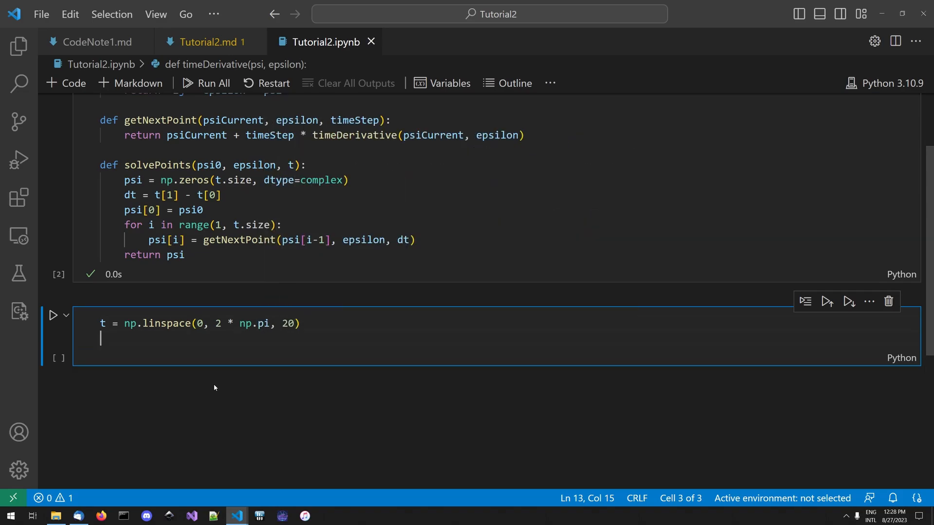
# - Below the t definition, set epsilon to 1.0 and psi0 to complex(1.0), and save the notebook
pyautogui.write('epsi')
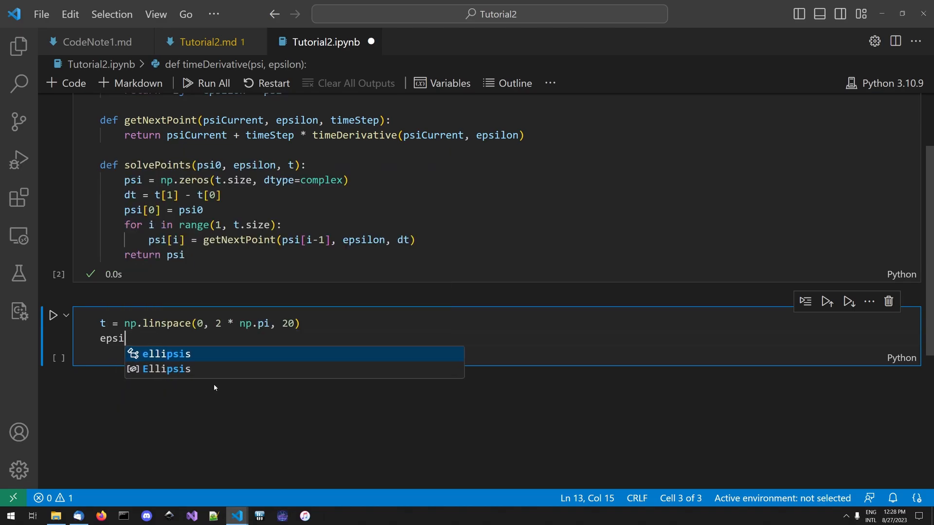
pyautogui.write('lon = 1.0')
pyautogui.press('Return')
pyautogui.hotkey('ctrl', 's')
pyautogui.write('psi0 = ')
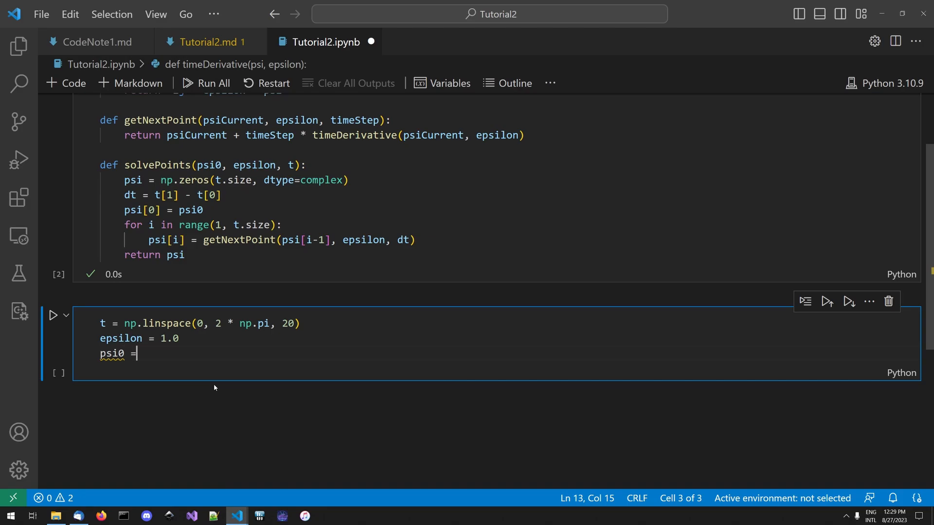
pyautogui.write('comple')
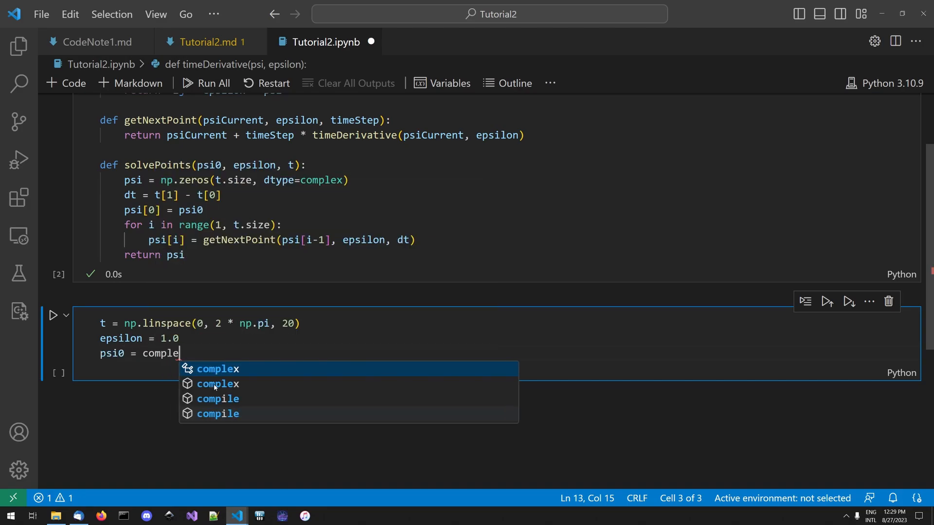
pyautogui.write('x(1.0)')
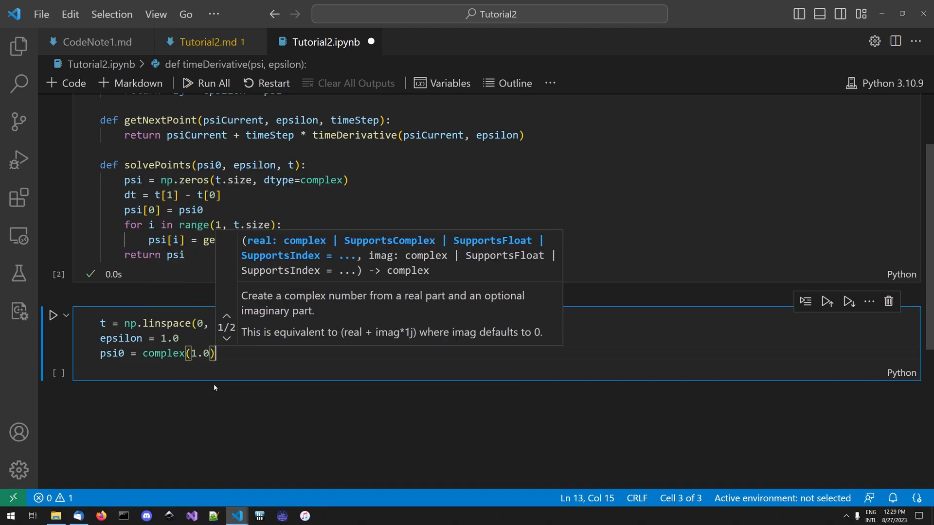
pyautogui.hotkey('ctrl', 's')
pyautogui.press('Return')
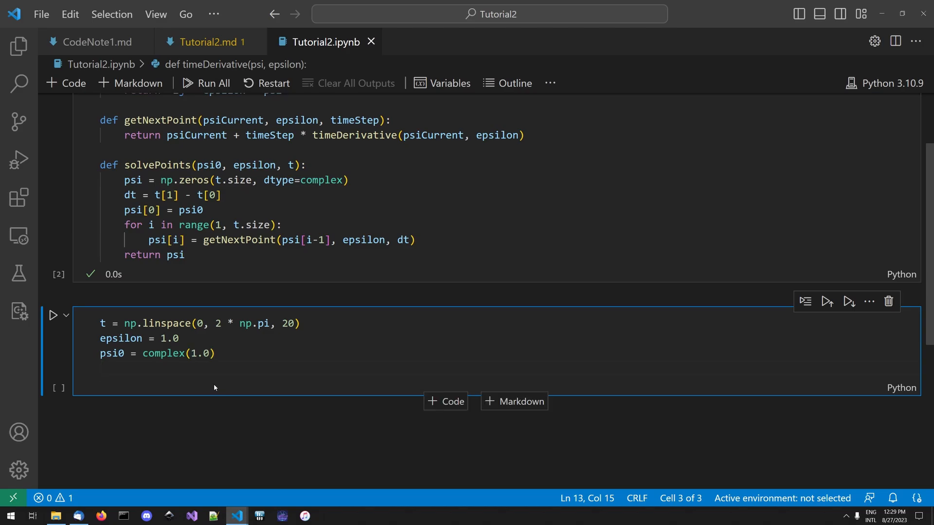
# - Define psiExact as psi0 * np.exp(-1j * epsilon * t) on the next line and save the notebook
pyautogui.write('psiExact = psi')
pyautogui.press('Escape')
pyautogui.write('0 * np.exp(-1j * eps')
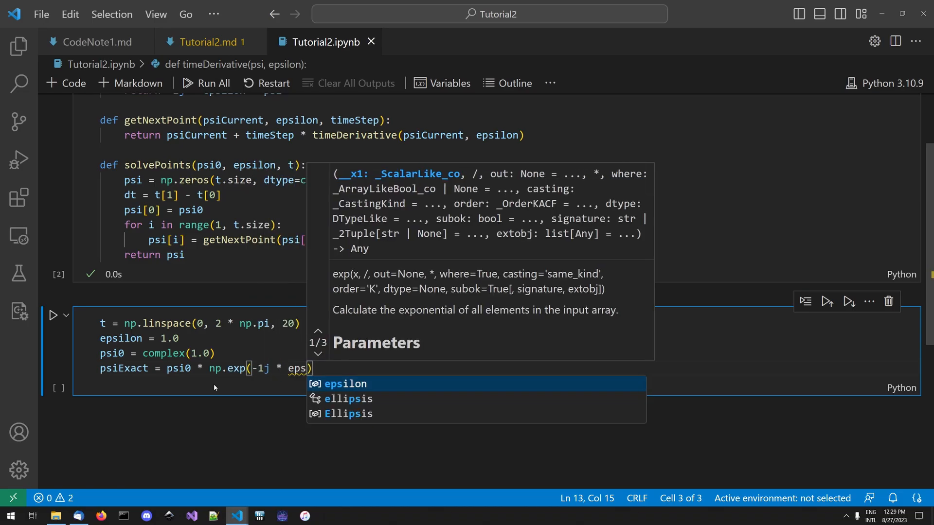
pyautogui.write('ilon * ')
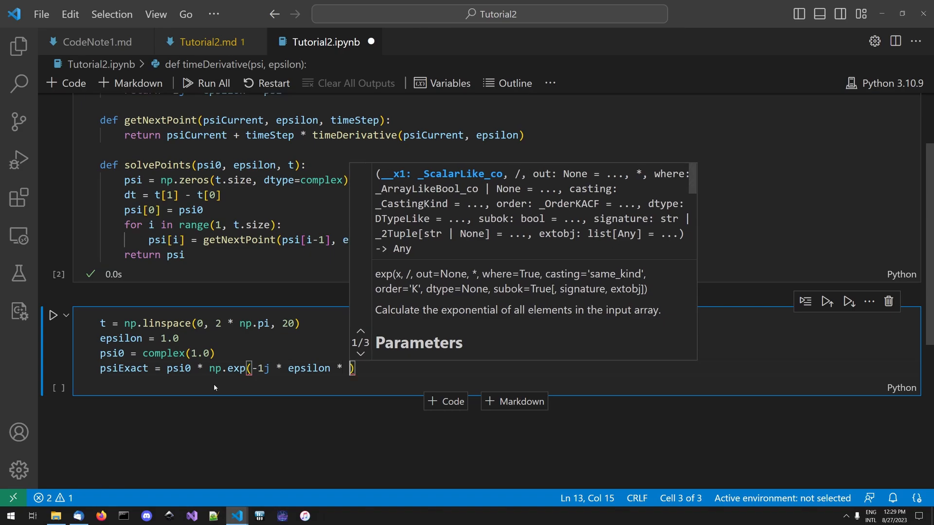
pyautogui.write('t)')
pyautogui.press('Return')
pyautogui.hotkey('ctrl', 's')
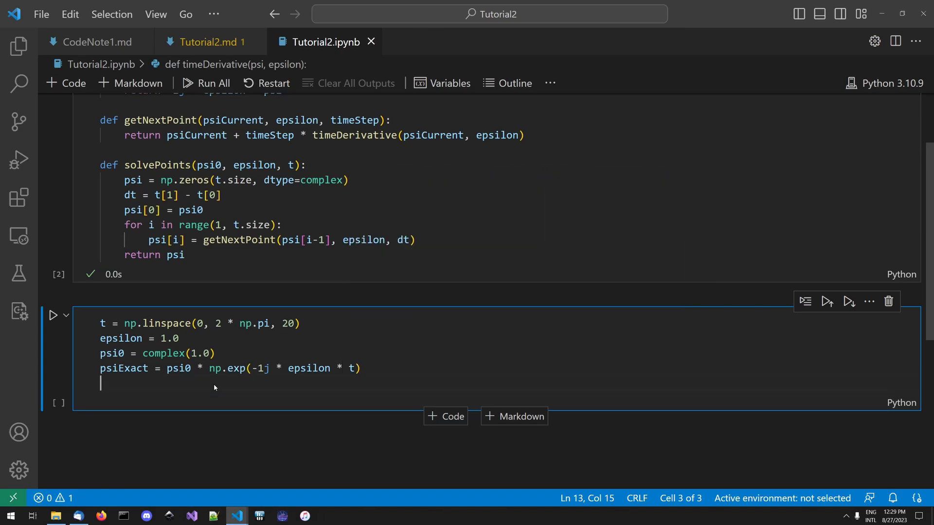
# - Assign solvePoints(psi0, epsilon, t) to psiNumeric and save the notebook
pyautogui.write('psiNumeric =')
pyautogui.hotkey('ctrl', 's')
pyautogui.write('solvePoints(psi0, epsilon, t')
pyautogui.press('Escape')
pyautogui.write(')')
pyautogui.press('Return')
pyautogui.hotkey('ctrl', 's')
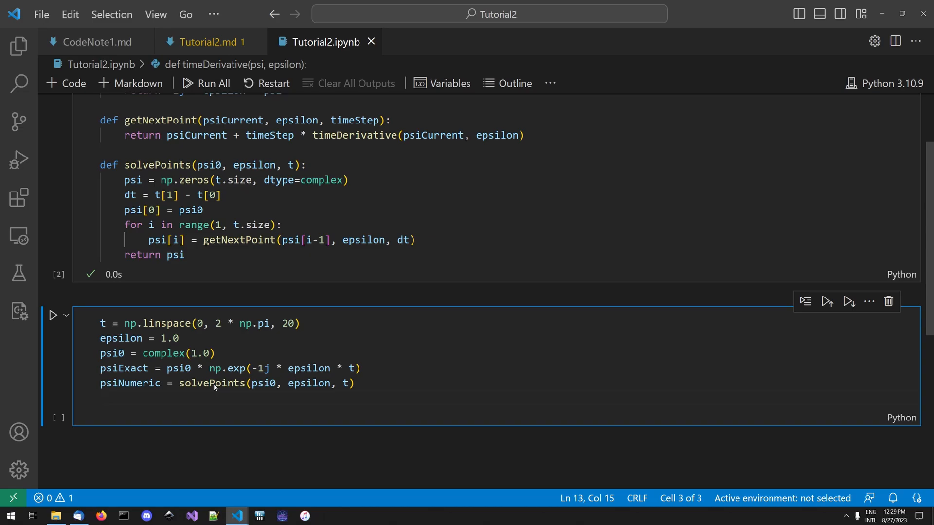
# - Add a plt.plot call for np.real(psiExact) against t with the label "Exact"
pyautogui.write('plt.plot(t, np.real')
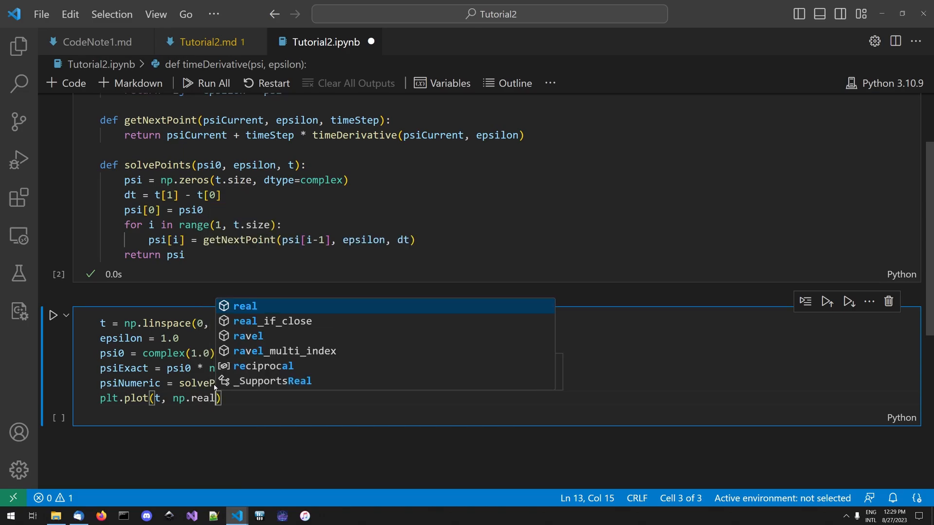
pyautogui.write('(psiExact)')
pyautogui.hotkey('ctrl', 's')
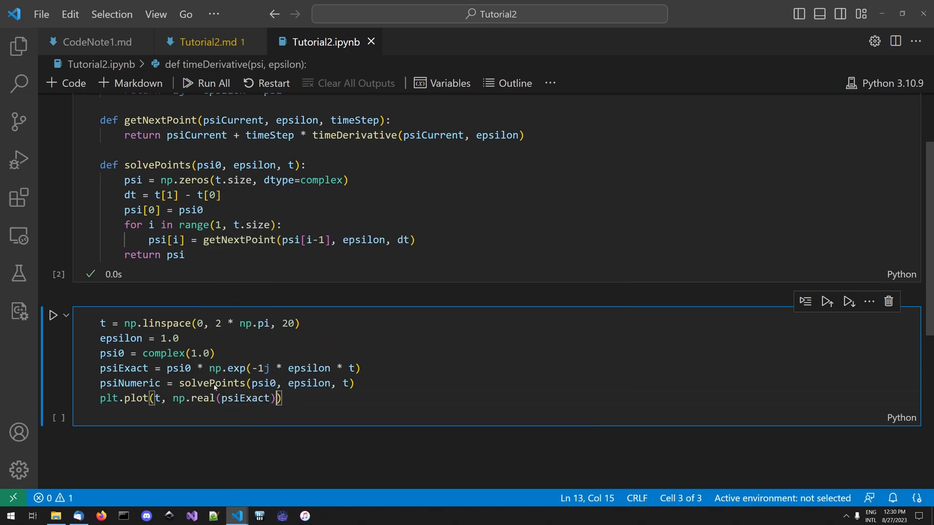
pyautogui.write(', label=')
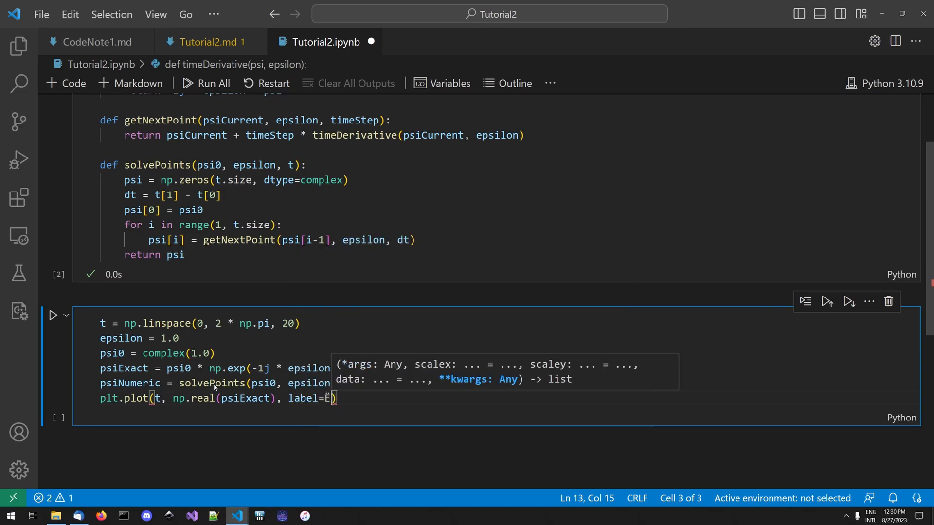
pyautogui.write('"Exa')
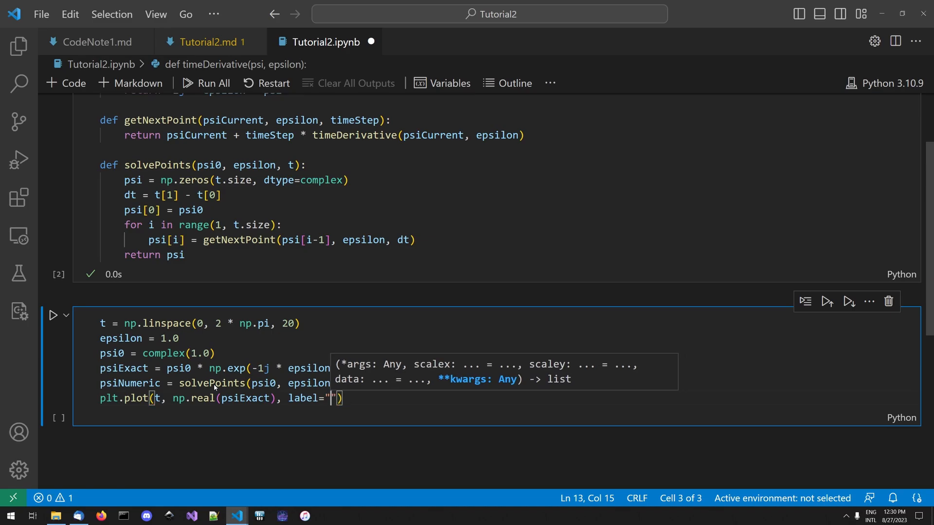
pyautogui.write('ct')
pyautogui.press('End')
pyautogui.press('Return')
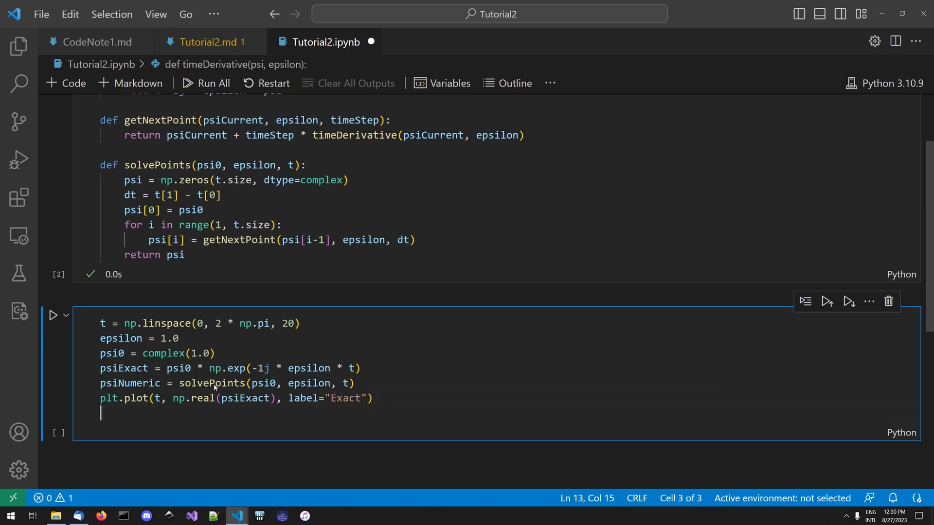
# - Add a second plt.plot call for np.real(psiNumeric) against t with the label "Numeric"
pyautogui.write('plt.pl')
pyautogui.press('BackSpace')
pyautogui.press('BackSpace')
pyautogui.write('plot(t, r')
pyautogui.press('BackSpace')
pyautogui.write('np.rea')
pyautogui.press('Tab')
pyautogui.write('(')
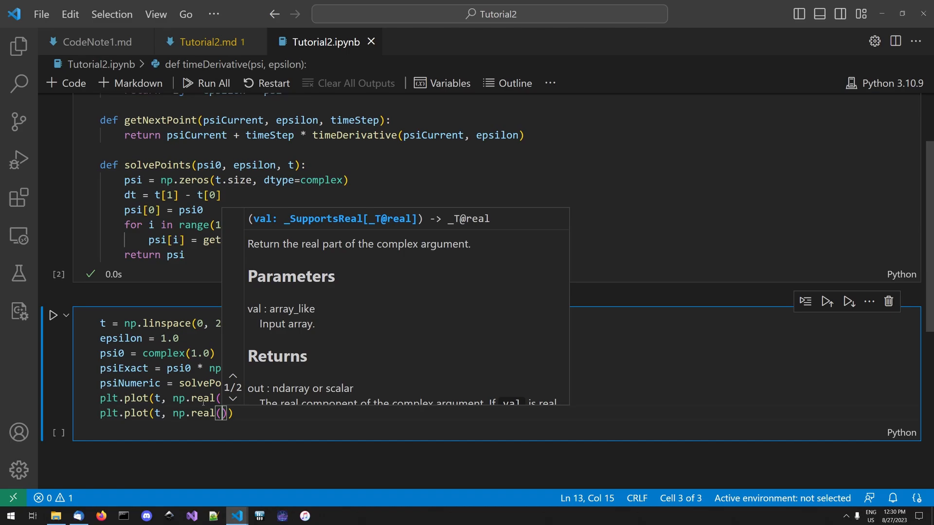
pyautogui.write('psiNumeric')
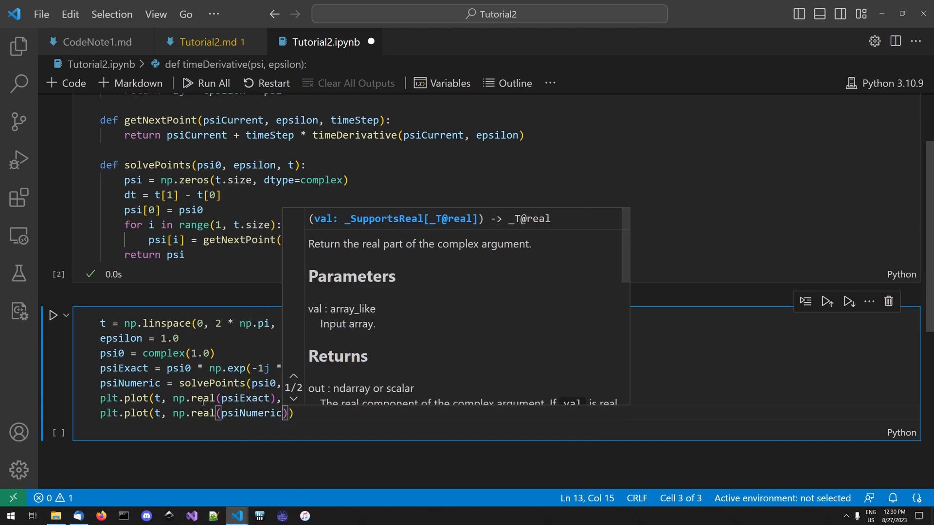
pyautogui.write('), label="Numeric"')
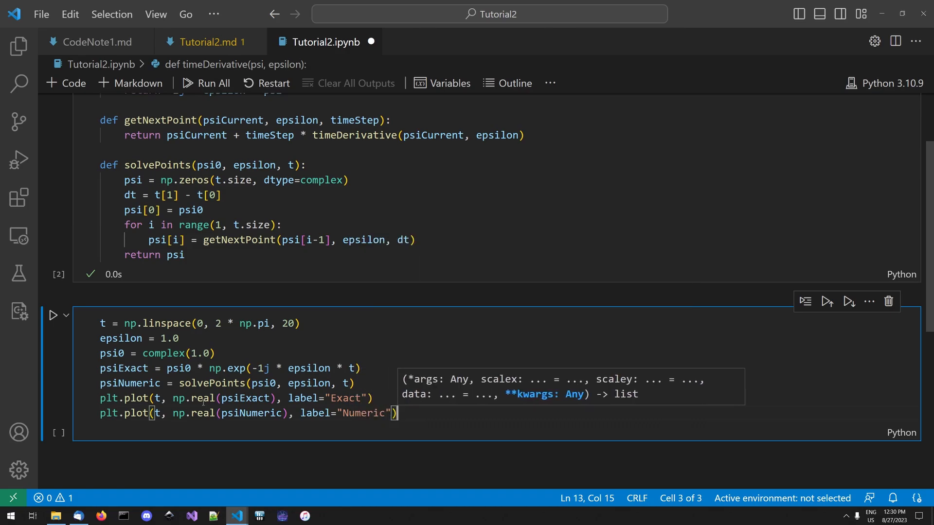
# - Finish the cell with plt.legend(); and run it to plot both curves
pyautogui.press('Return')
pyautogui.write('p')
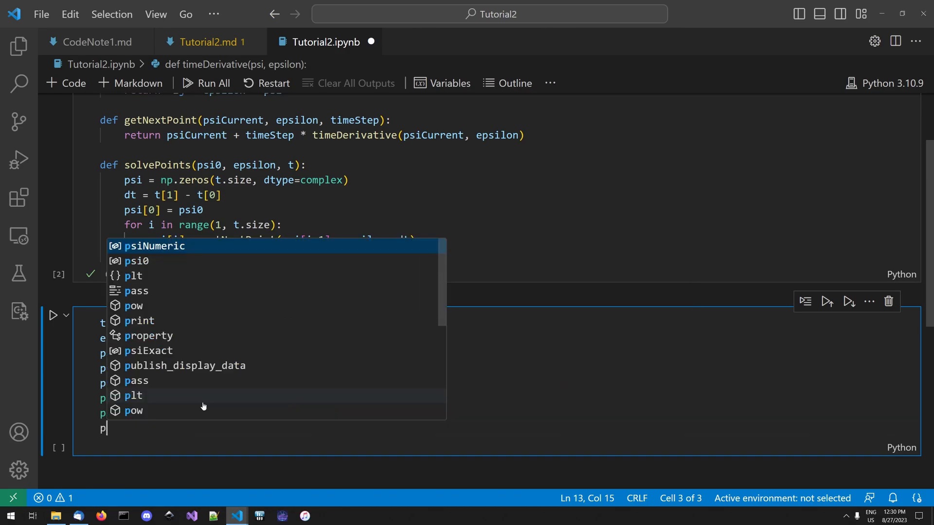
pyautogui.write('lt.legend()')
pyautogui.press('Return')
pyautogui.press('BackSpace')
pyautogui.hotkey('shift', 'Return')
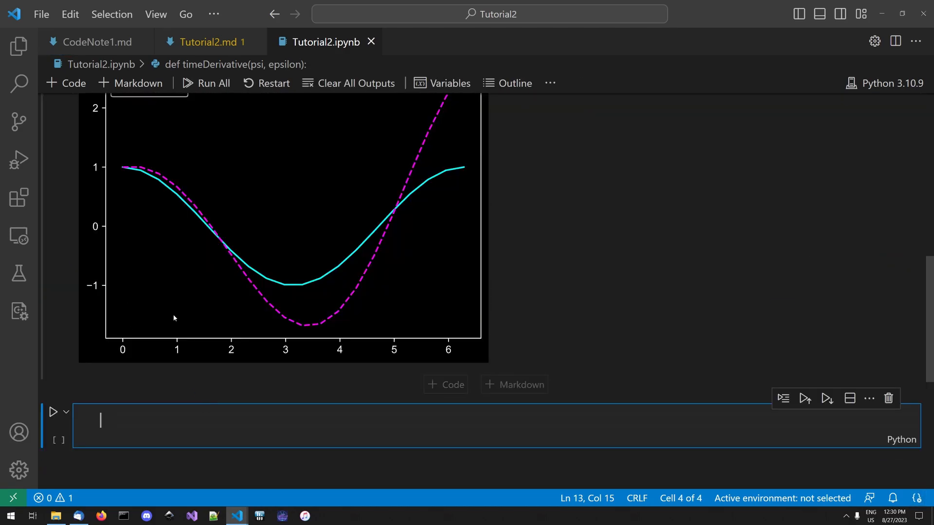
# - Increase the number of points in t's linspace to 200, rerun the cell and save the notebook
pyautogui.scroll(5, 204, 292)
pyautogui.scroll(-3, 233, 248)
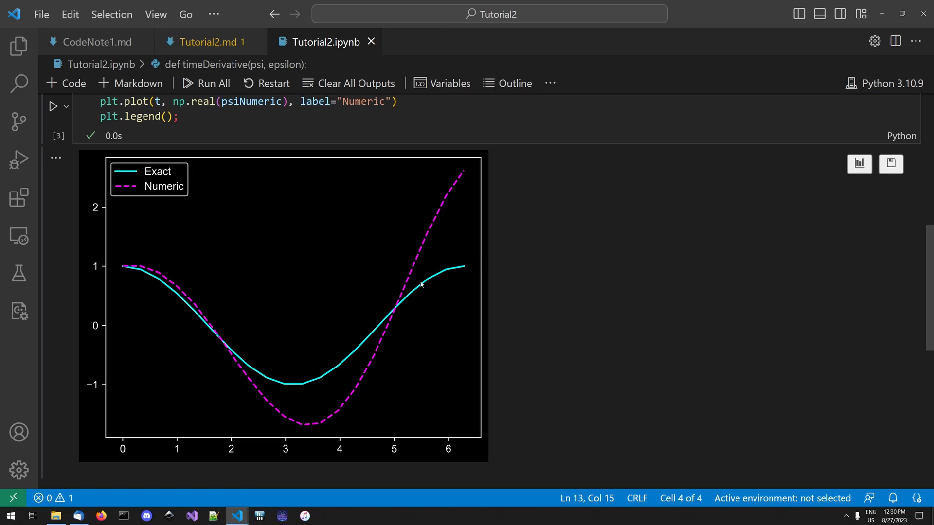
pyautogui.scroll(3, 275, 260)
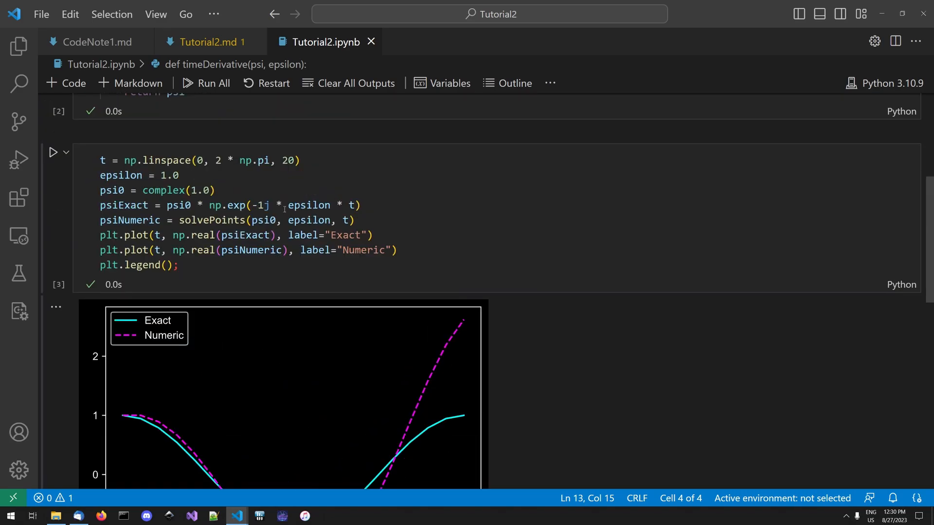
pyautogui.click(294, 160)
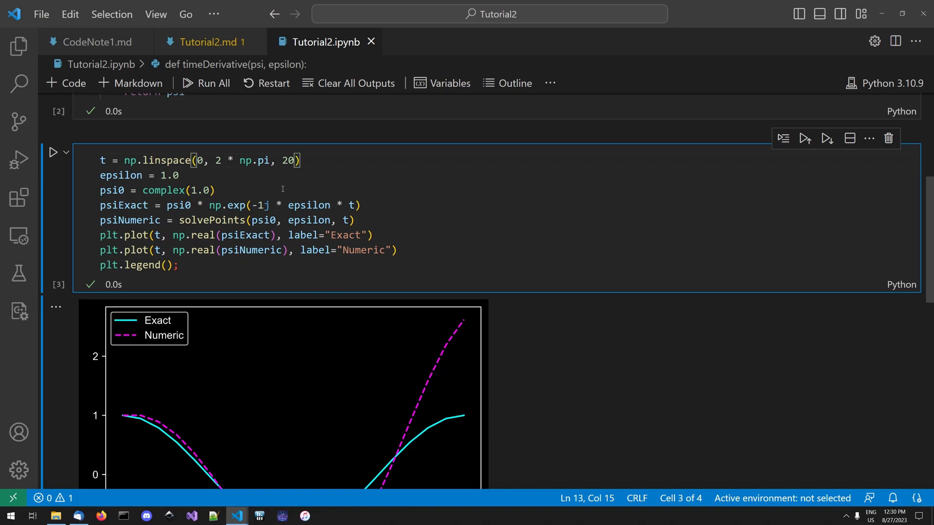
pyautogui.scroll(-1, 279, 166)
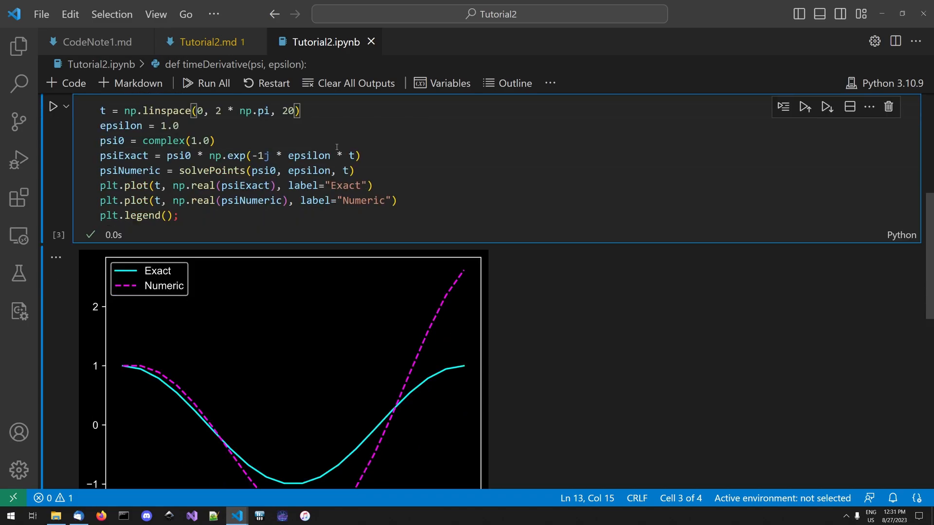
pyautogui.write('0')
pyautogui.hotkey('shift', 'Return')
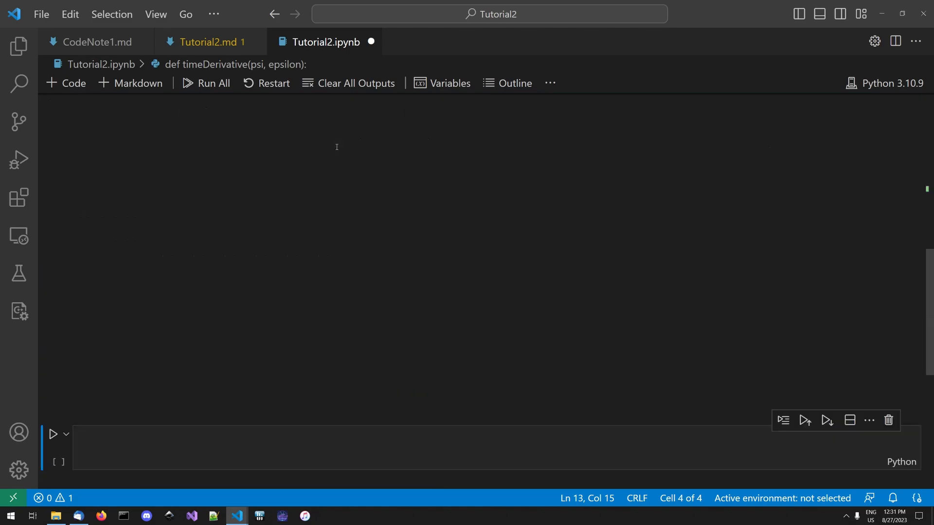
pyautogui.hotkey('ctrl', 's')
# - Increase the number of points in t's linspace to 2000 and rerun the plotting cell
pyautogui.scroll(2, 302, 170)
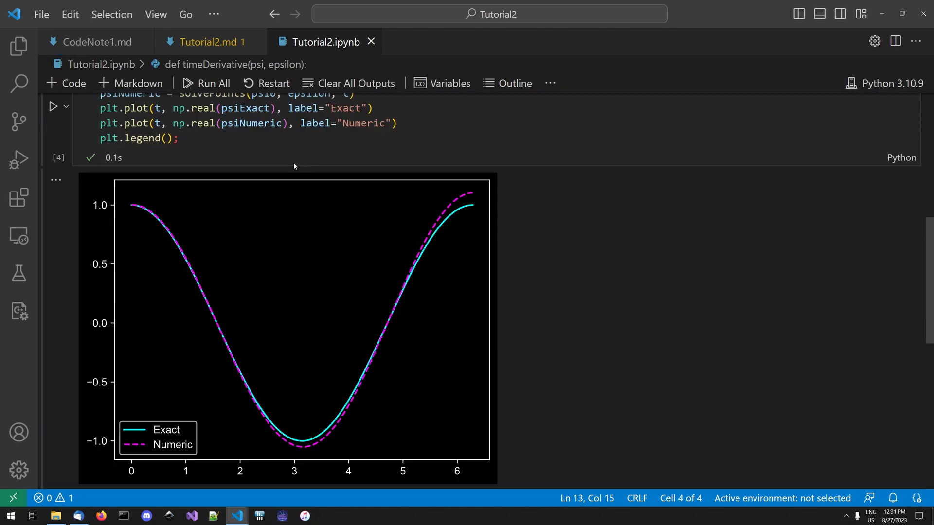
pyautogui.scroll(3, 282, 172)
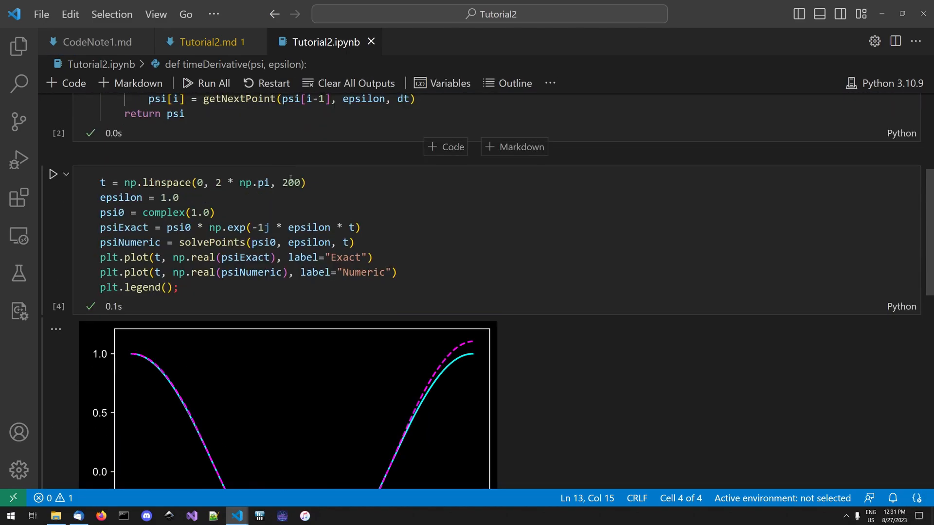
pyautogui.click(417, 200)
pyautogui.hotkey('shift', 'Return')
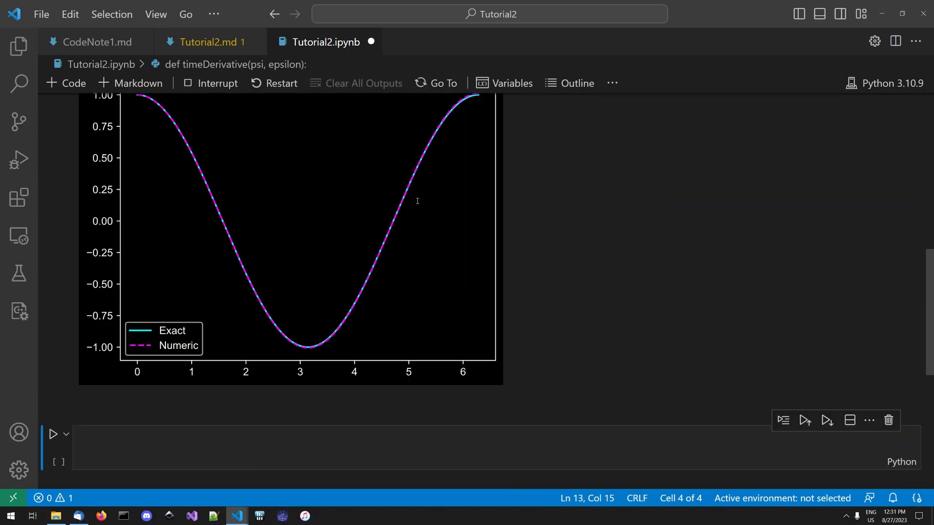
# - Increase the number of points in t's linspace to 20000 and rerun the plotting cell
pyautogui.scroll(1, 394, 172)
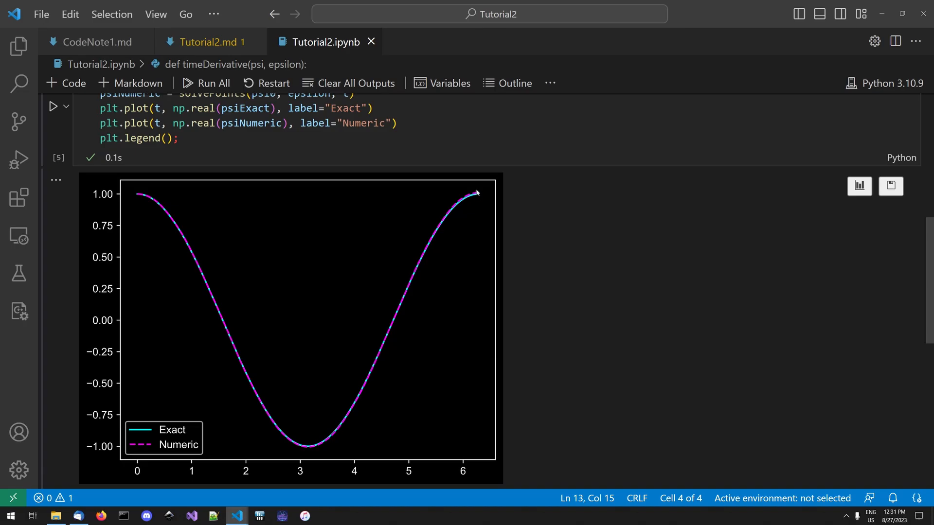
pyautogui.scroll(2, 421, 194)
pyautogui.click(291, 125)
pyautogui.write('0')
pyautogui.hotkey('shift', 'Return')
pyautogui.scroll(2, 494, 188)
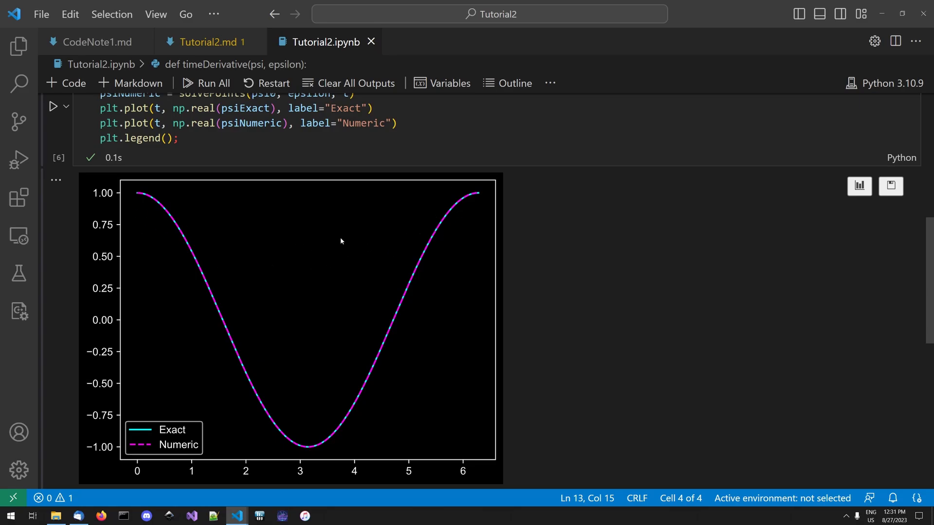
pyautogui.scroll(2, 341, 240)
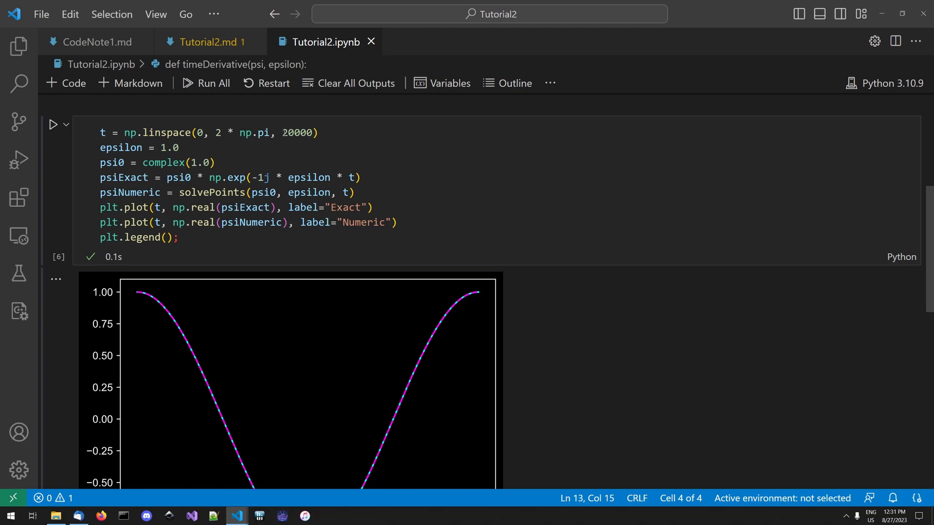
# - Start a new function definition named getNextPointRK4 between getNextPoint and solvePoints
pyautogui.click(308, 132)
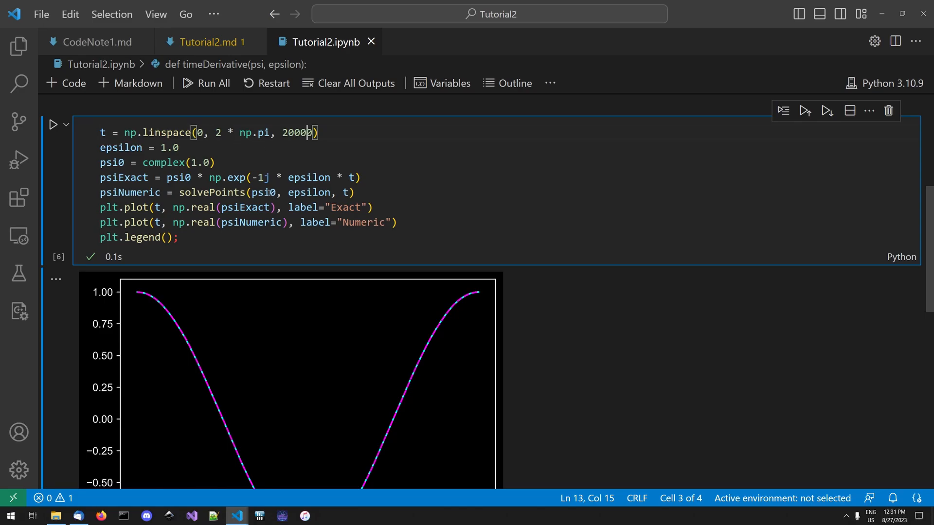
pyautogui.scroll(5, 279, 206)
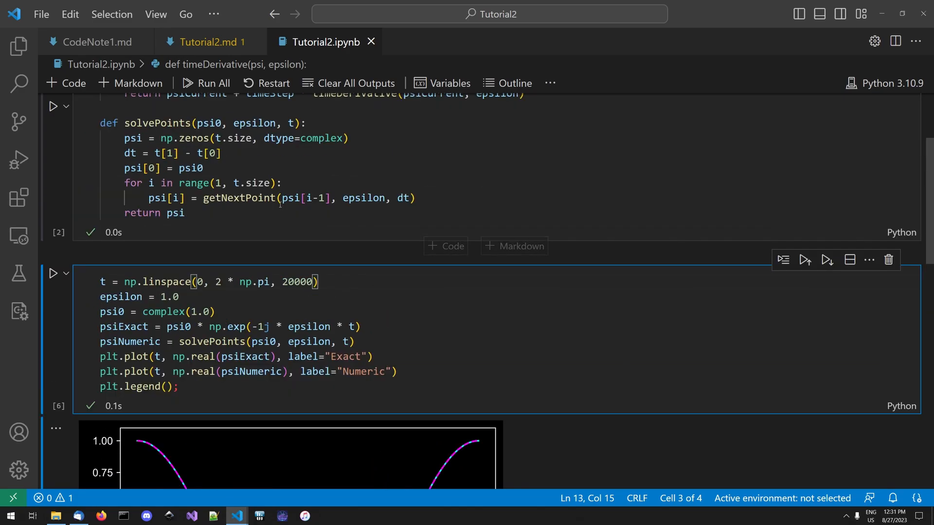
pyautogui.click(279, 206)
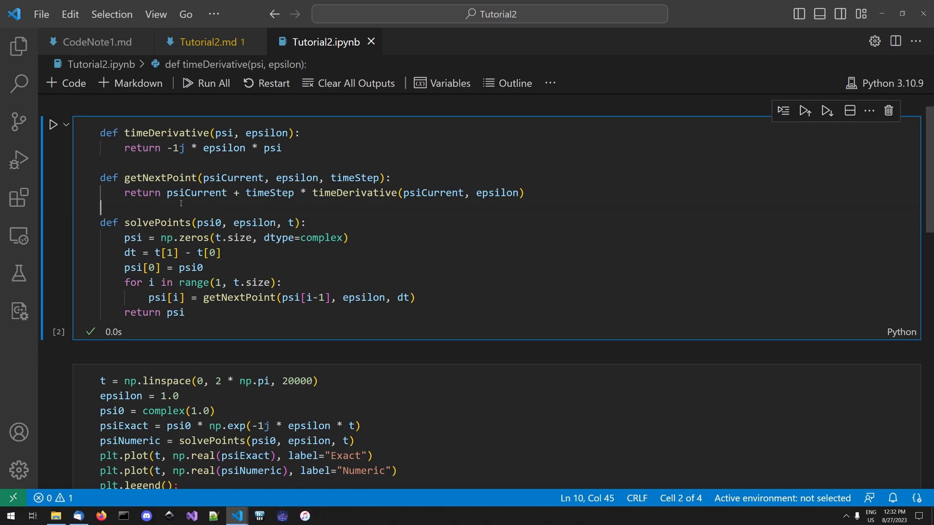
pyautogui.press('Return')
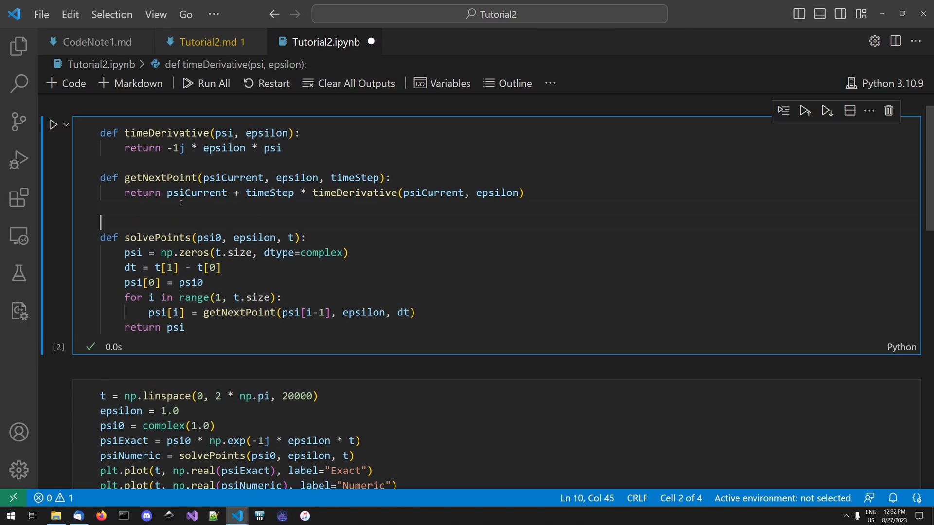
pyautogui.hotkey('ctrl', 's')
pyautogui.write('def')
pyautogui.press('Escape')
pyautogui.hotkey('ctrl', 's')
pyautogui.write('ge')
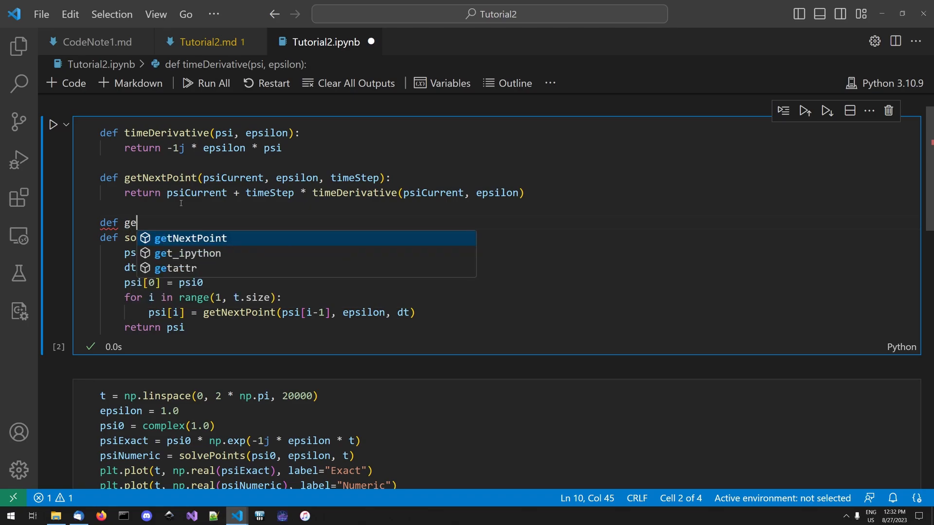
pyautogui.write('tNextPoin')
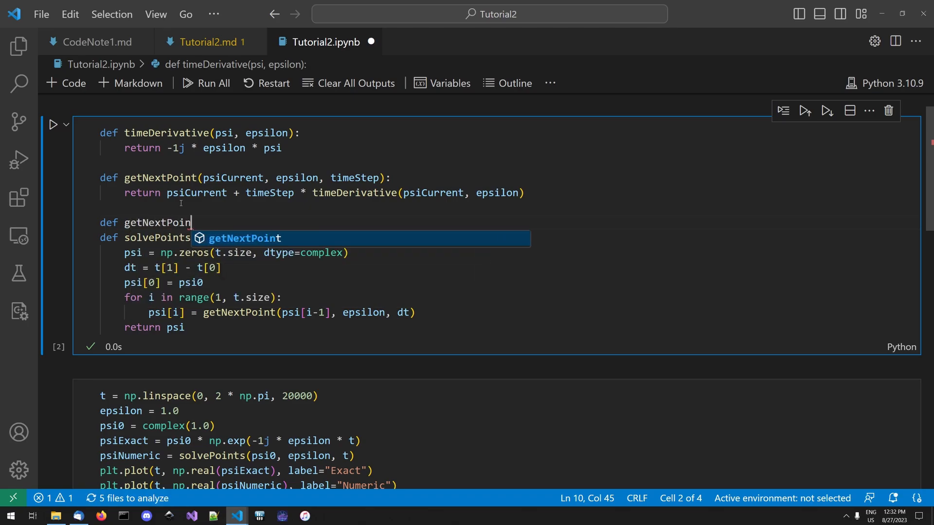
pyautogui.write('tRK')
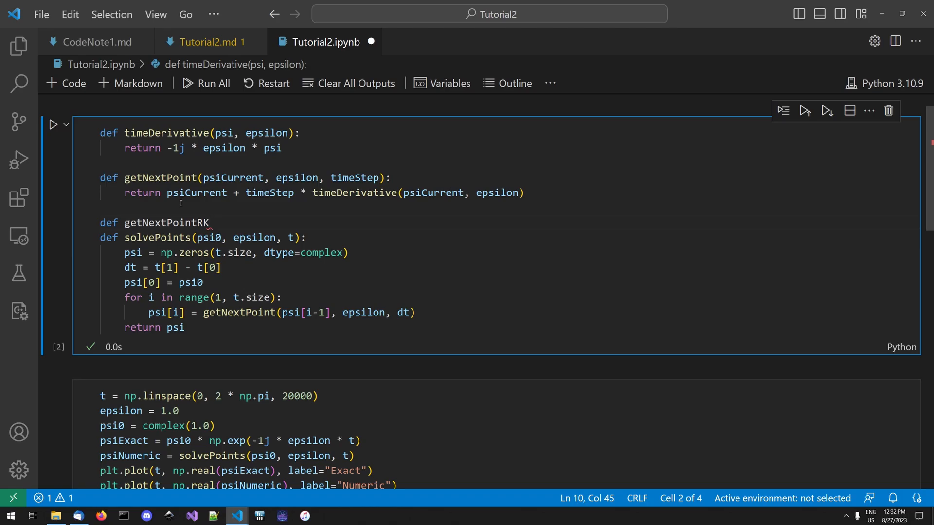
pyautogui.write('4')
pyautogui.write('(')
pyautogui.write('psiCurrent, ')
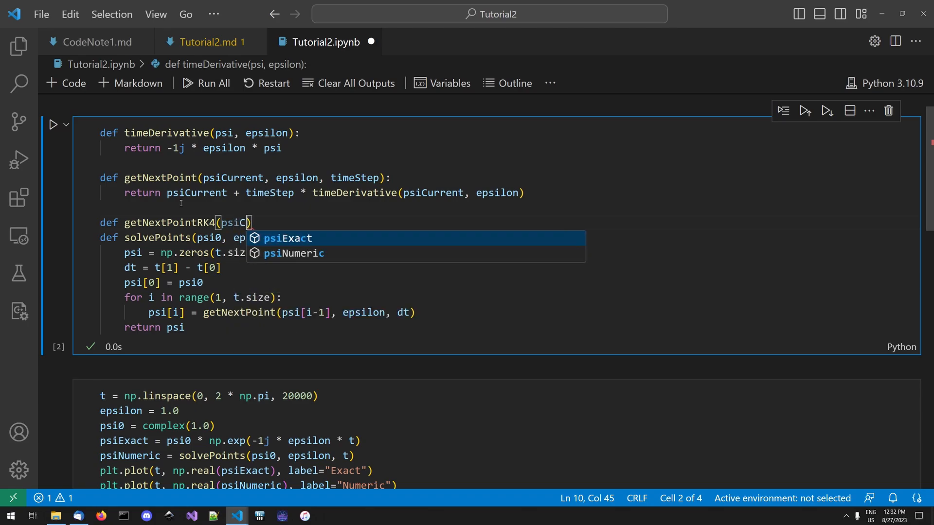
pyautogui.write('epsilon, time')
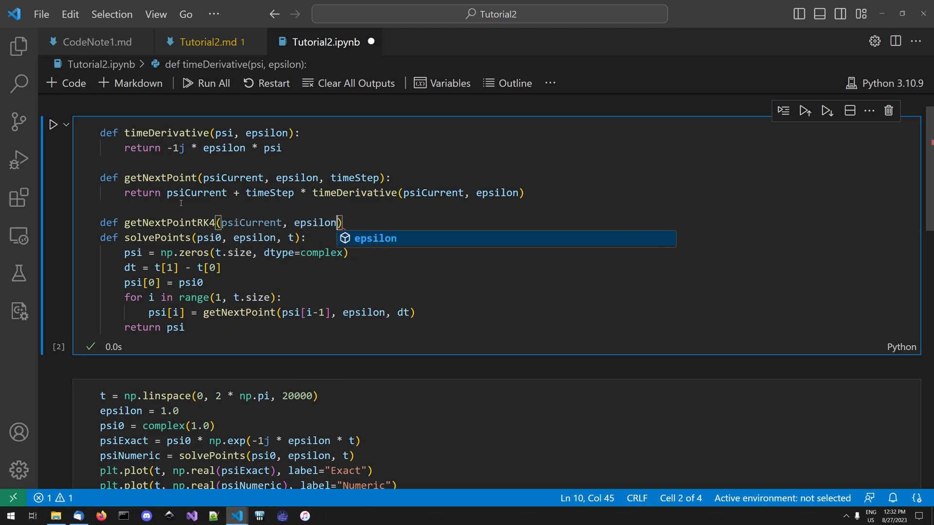
pyautogui.write('Step):')
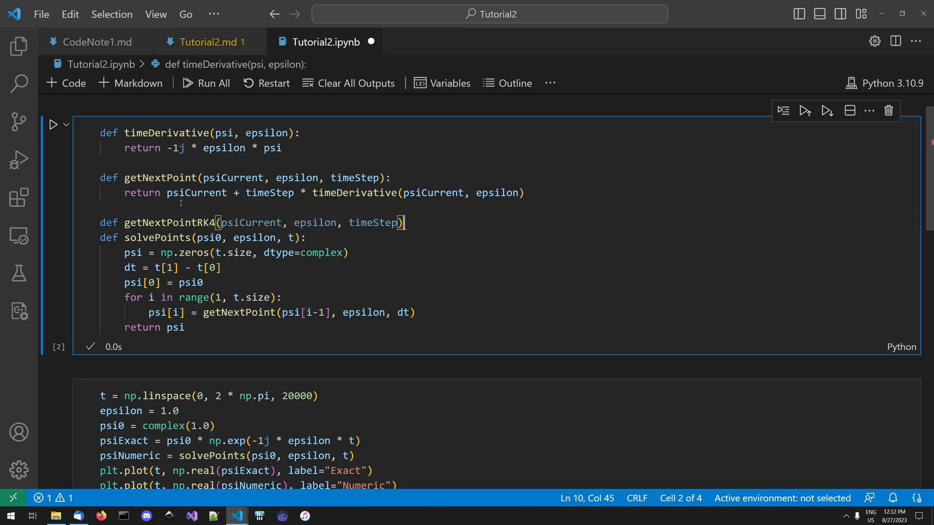
# - Complete the getNextPointRK4 header with the parameters psiCurrent, epsilon, timeStep, open its body and save the notebook
pyautogui.press('Return')
pyautogui.hotkey('ctrl', 's')
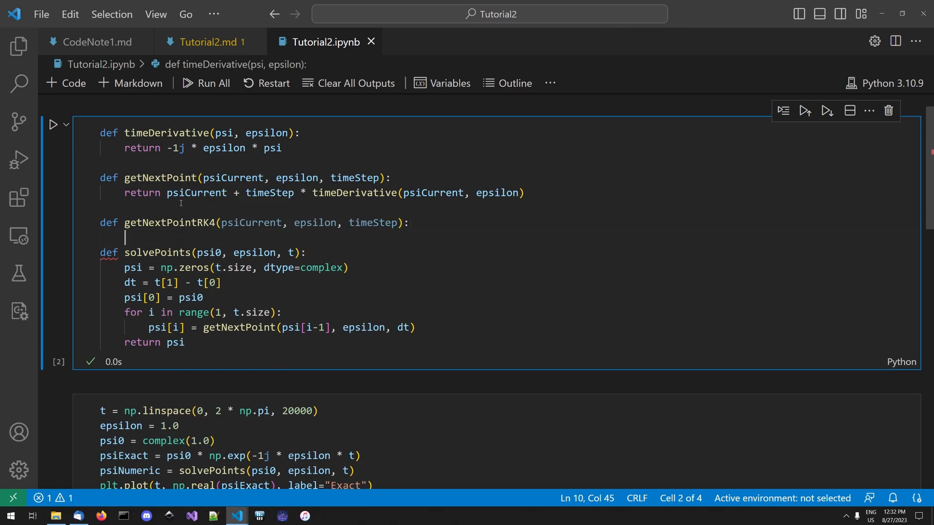
# - Add k1 = timeDerivative(psiCurrent, epsilon) as the first line of getNextPointRK4 and save
pyautogui.write('k1 = time')
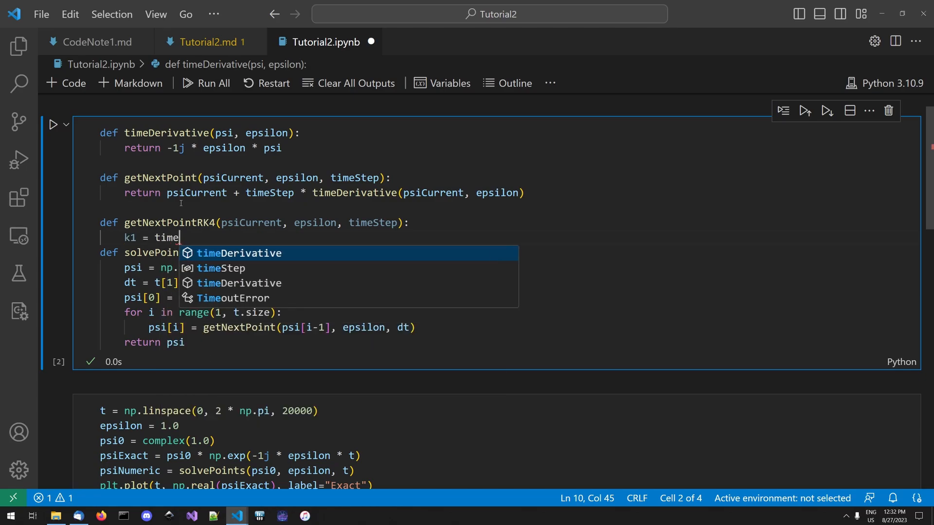
pyautogui.write('Derivative(psiCurrent')
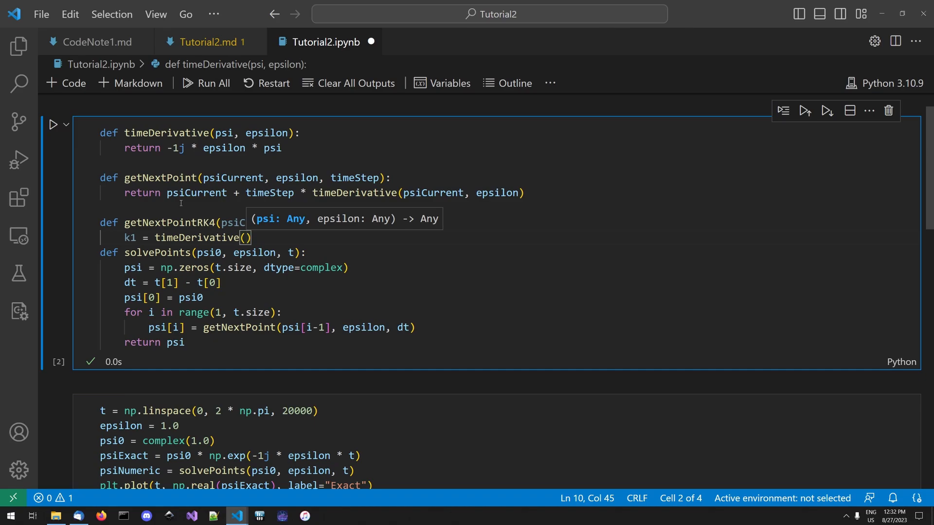
pyautogui.write(', epsilon')
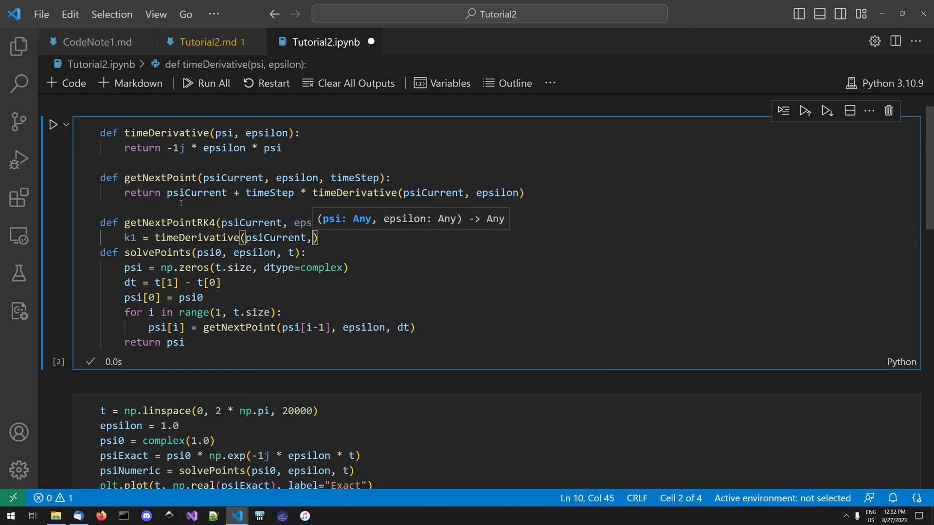
pyautogui.press('Escape')
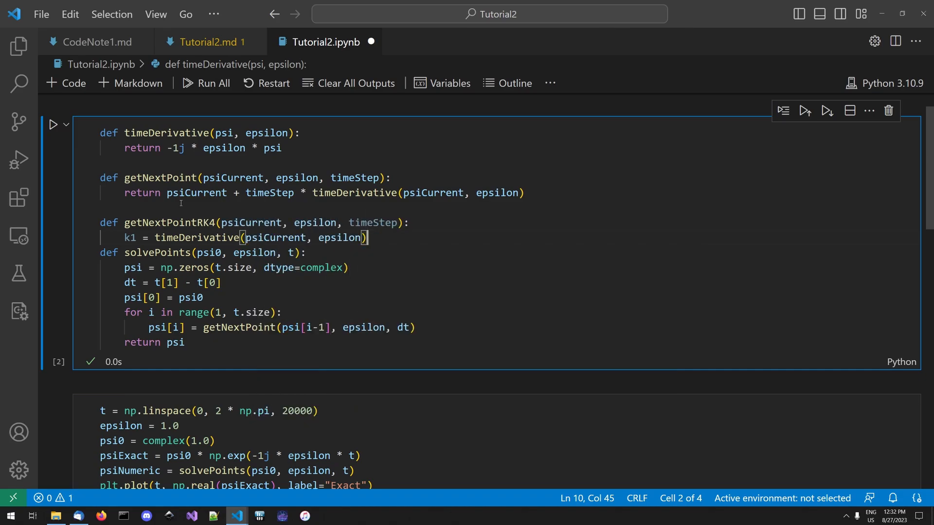
pyautogui.hotkey('ctrl', 's')
# - Begin the next line of getNextPointRK4 with k2 = timeDerivative(psiCurrent) and save
pyautogui.press('Return')
pyautogui.write('k2 =')
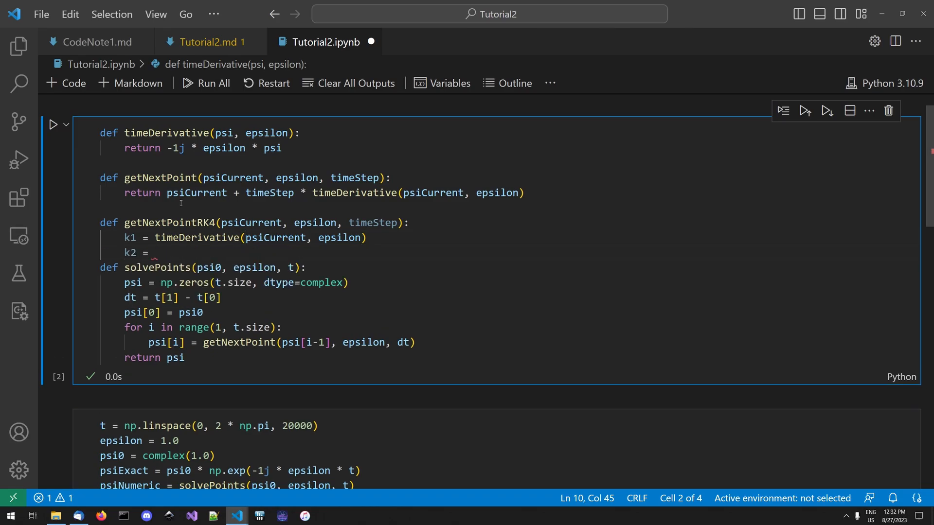
pyautogui.hotkey('ctrl', 's')
pyautogui.write('timeD')
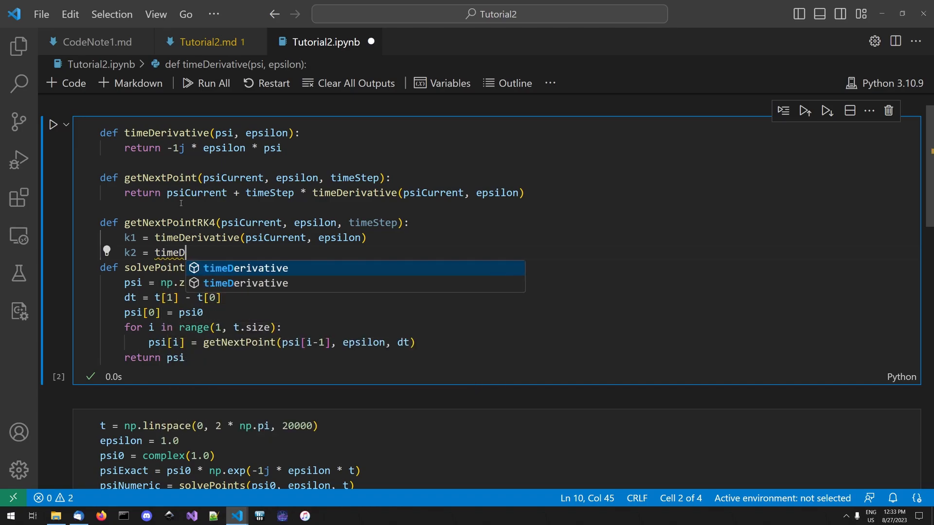
pyautogui.write('erivative(psiC')
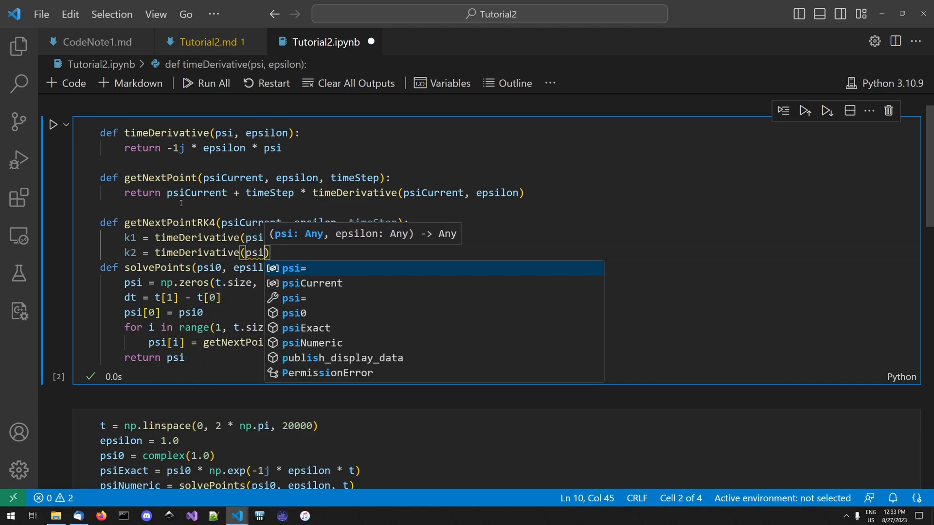
pyautogui.press('Tab')
pyautogui.hotkey('ctrl', 's')
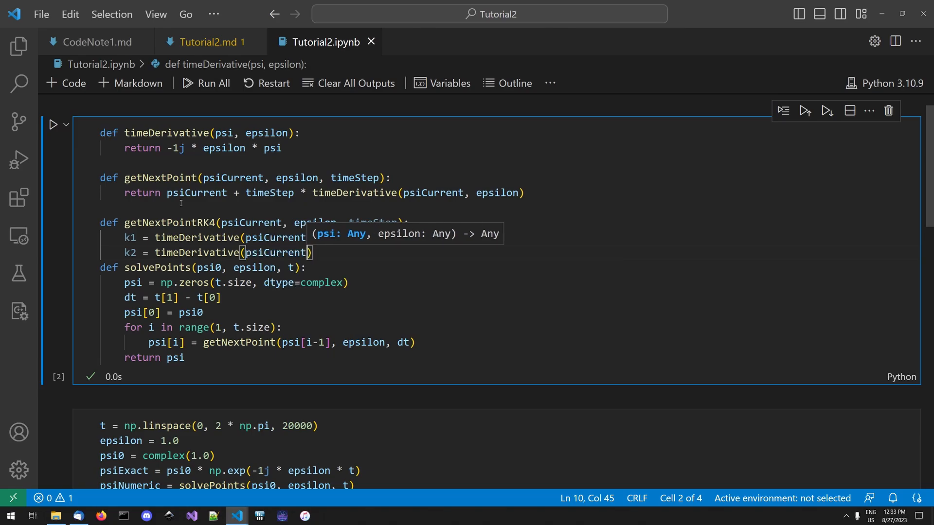
# - Extend the k2 call's arguments to psiCurrent + 0.5*timeStep*k1, epsilon and save the notebook
pyautogui.write('+ 0.5')
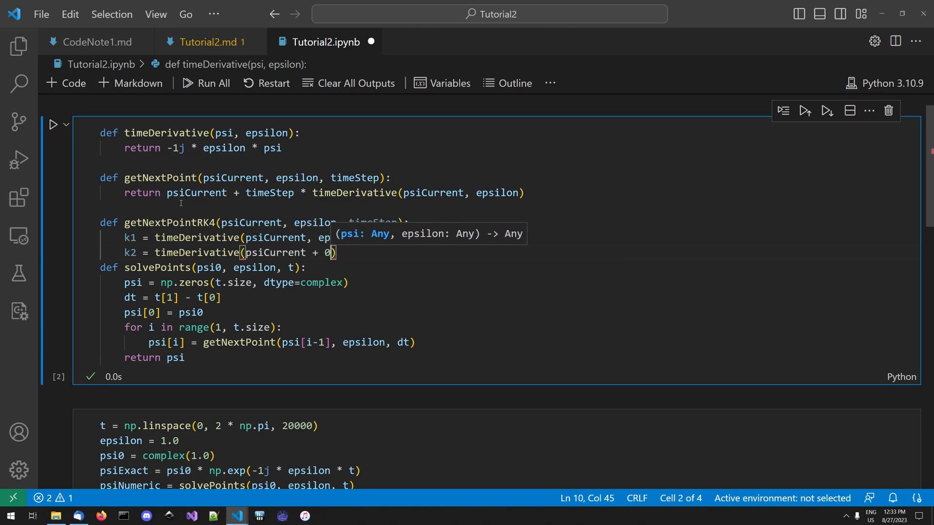
pyautogui.hotkey('ctrl', 's')
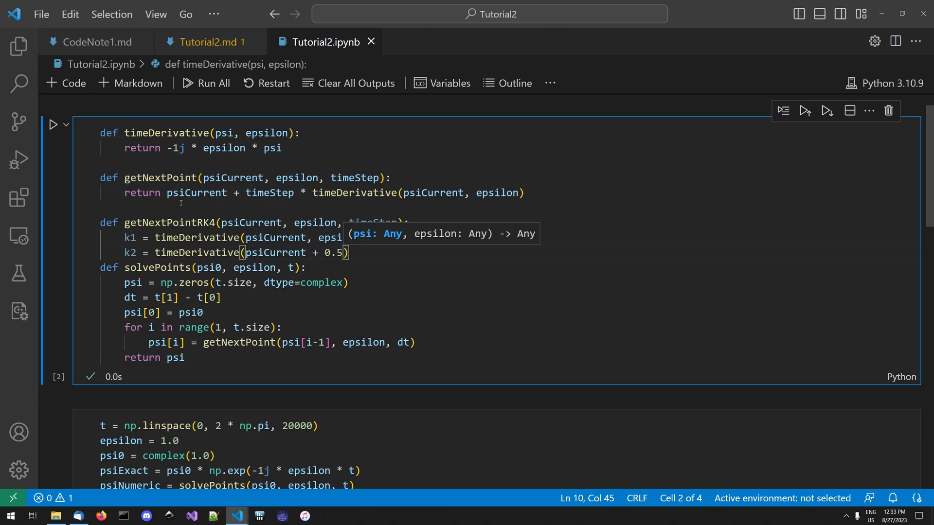
pyautogui.write('*timeS')
pyautogui.press('Tab')
pyautogui.hotkey('ctrl', 's')
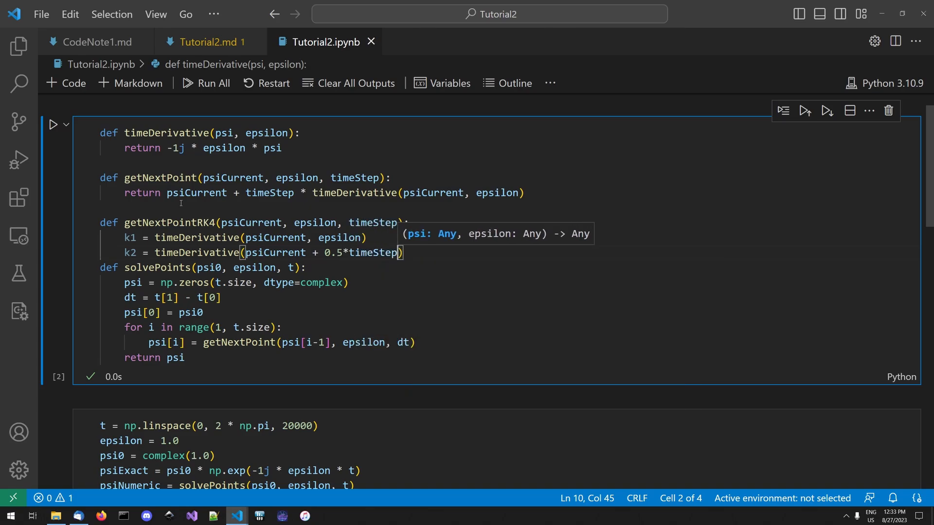
pyautogui.write('*k1, ')
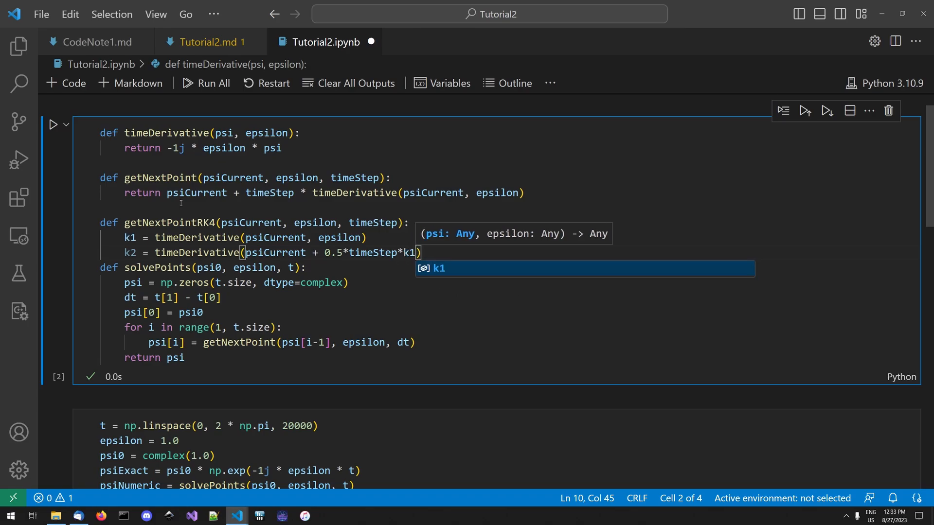
pyautogui.write('eps')
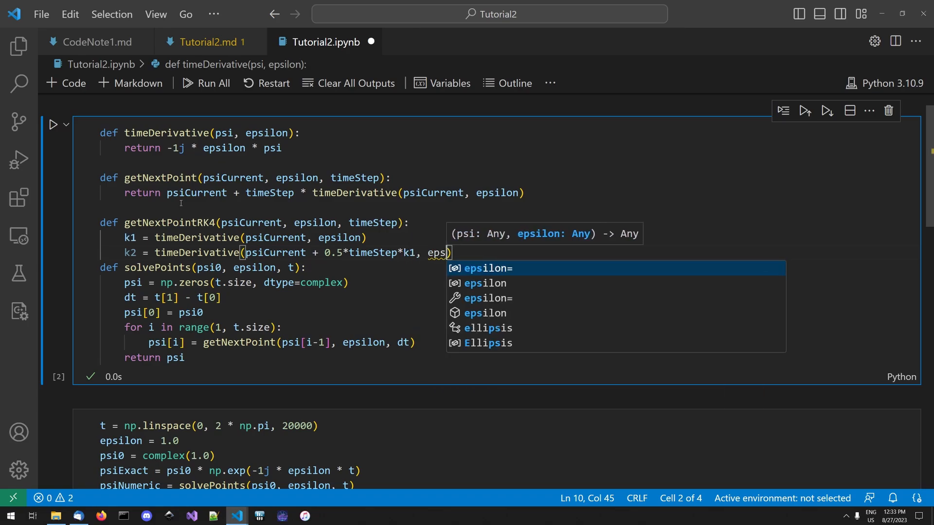
pyautogui.press('Tab')
pyautogui.press('Up')
pyautogui.hotkey('ctrl', 's')
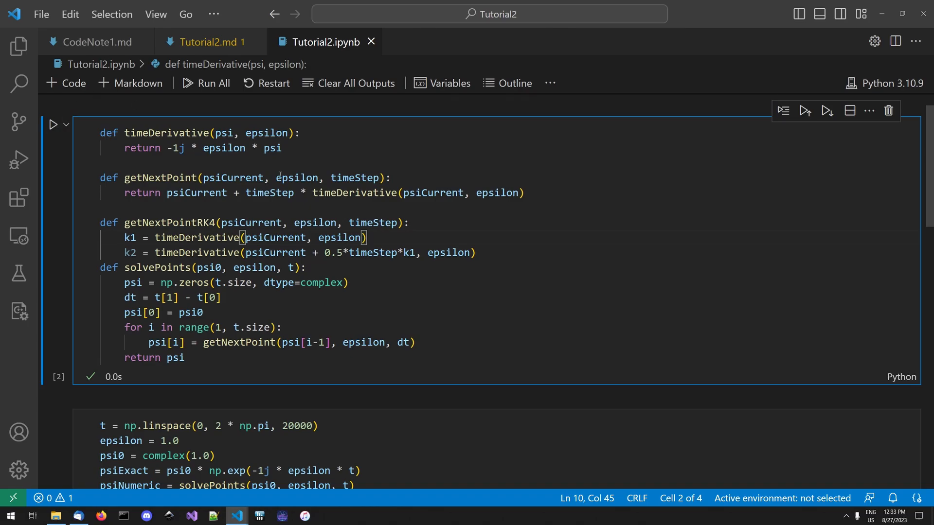
# - Begin a line below k2 with k3 = timeDerivative(psiCurrent + 0.5*timeStep*
pyautogui.click(483, 246)
pyautogui.press('Return')
pyautogui.write('k3 = ')
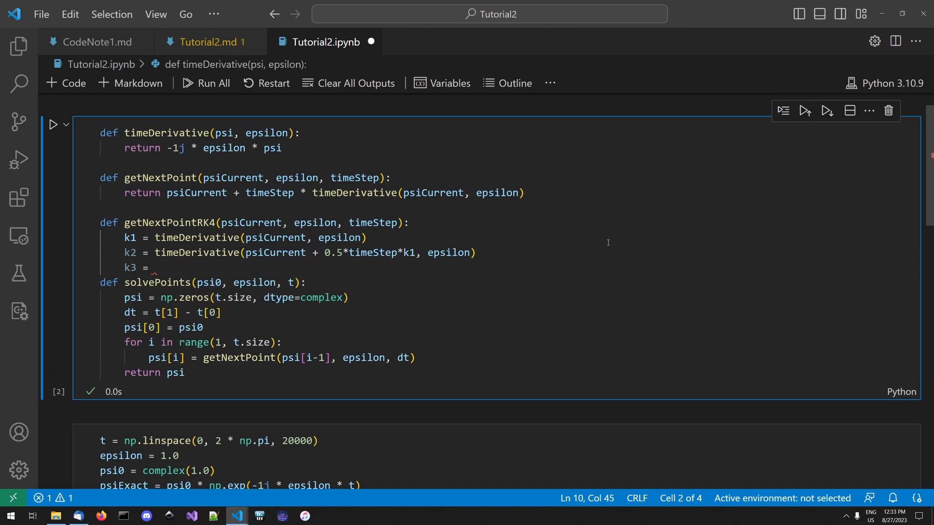
pyautogui.write('timeDerivative(')
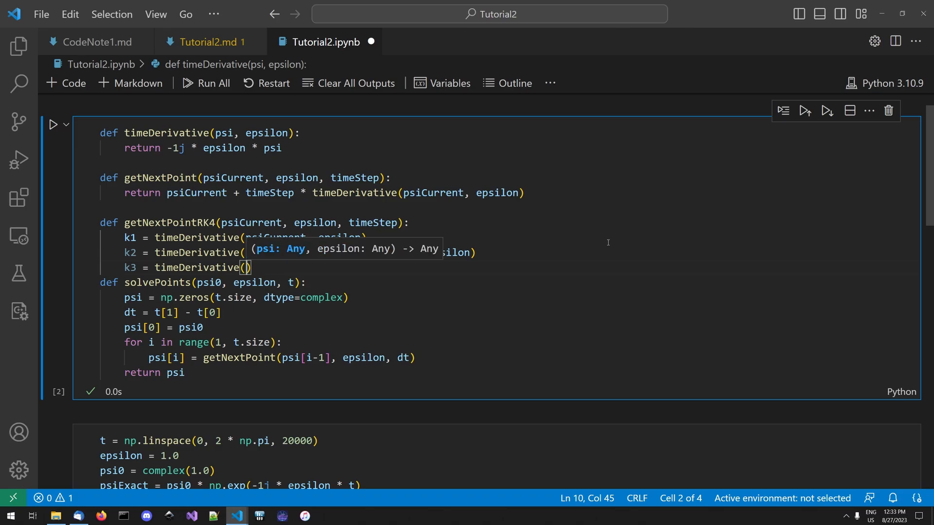
pyautogui.write('psiC')
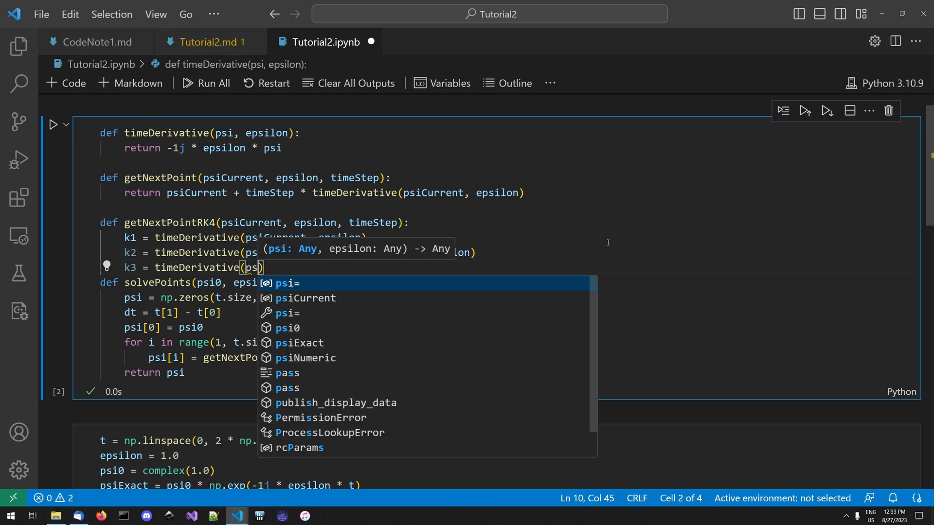
pyautogui.write('urrent + 0.5*')
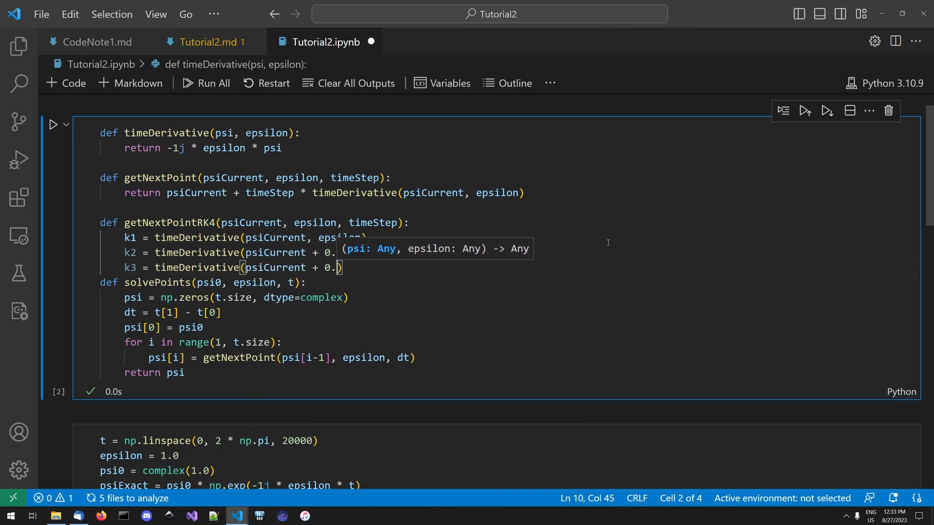
pyautogui.write('timeStep*')
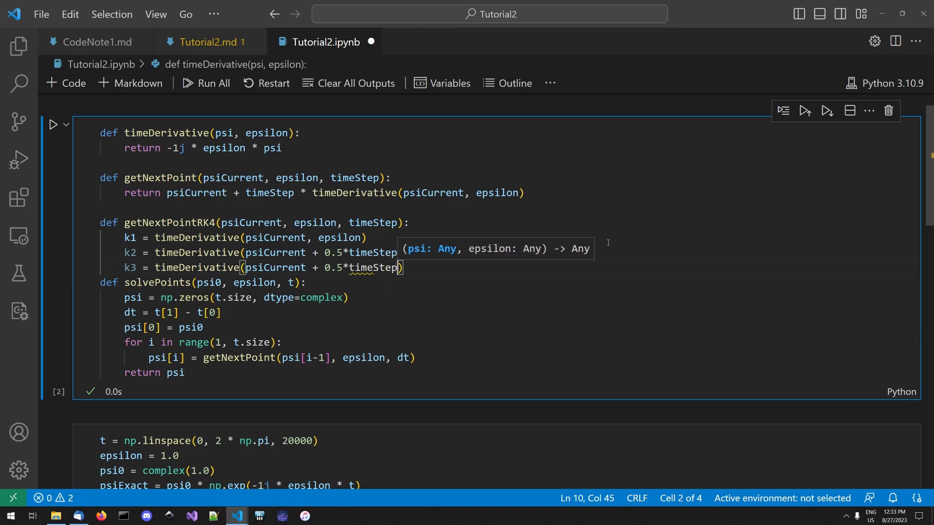
pyautogui.write('timeDerivative')
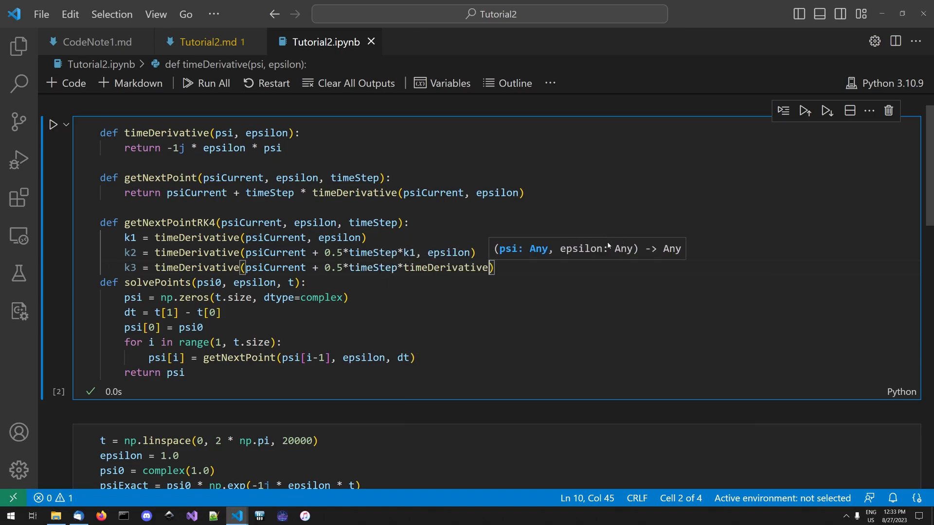
pyautogui.press('BackSpace')
pyautogui.press('BackSpace')
pyautogui.press('BackSpace')
pyautogui.press('BackSpace')
pyautogui.press('BackSpace')
pyautogui.press('BackSpace')
pyautogui.press('BackSpace')
pyautogui.press('BackSpace')
pyautogui.press('BackSpace')
pyautogui.press('BackSpace')
pyautogui.press('BackSpace')
pyautogui.press('BackSpace')
pyautogui.press('BackSpace')
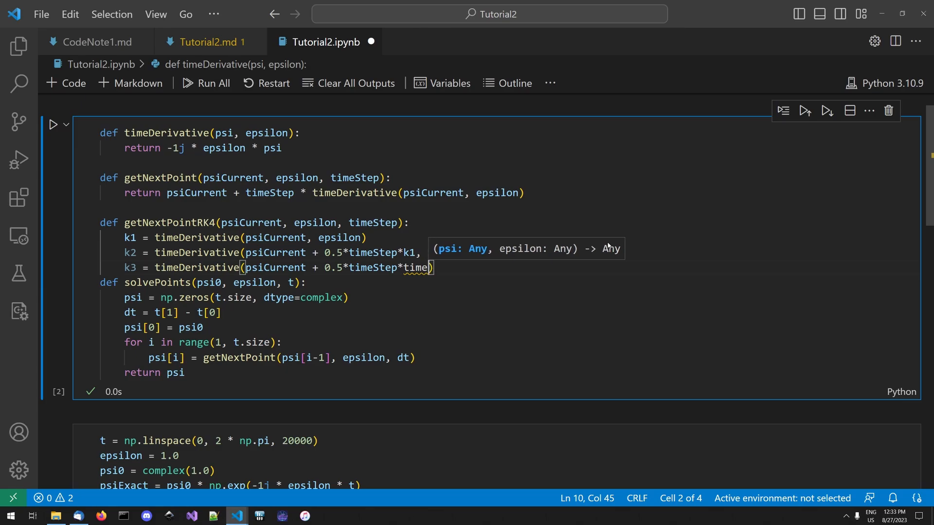
pyautogui.press('BackSpace')
# - Finish the k3 call's arguments with k2 as the multiplied slope and epsilon as the second argument
pyautogui.write('k2, ')
pyautogui.write('epsilon')
pyautogui.press('Tab')
# - Duplicate the k3 line directly below itself in getNextPointRK4
pyautogui.hotkey('shift', 'Home')
pyautogui.hotkey('ctrl', 'c')
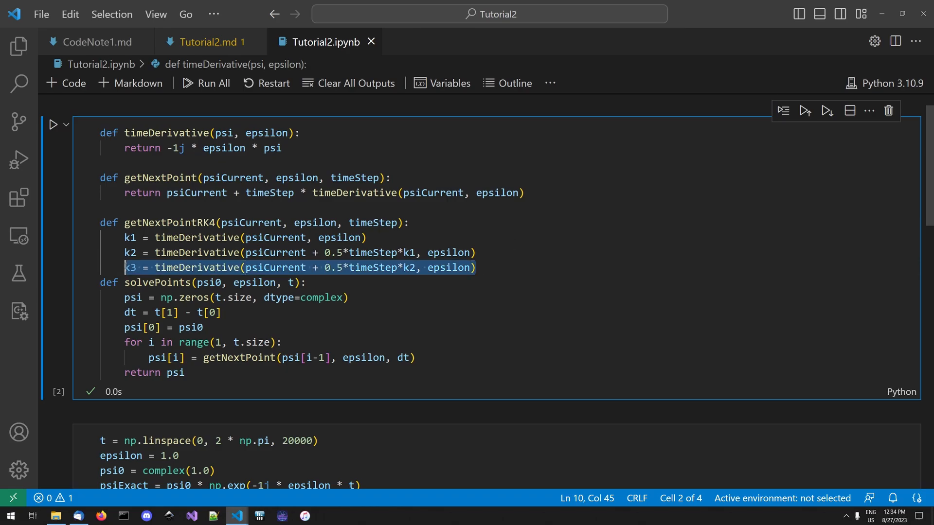
pyautogui.press('End')
pyautogui.press('Return')
pyautogui.hotkey('ctrl', 'v')
# - Change the duplicated line to k4 = timeDerivative(psiCurrent + timeStep*k3, epsilon)
pyautogui.press('Left')
pyautogui.press('Left')
pyautogui.press('Left')
pyautogui.press('Left')
pyautogui.press('Left')
pyautogui.press('Left')
pyautogui.press('Left')
pyautogui.press('Left')
pyautogui.press('Left')
pyautogui.press('Left')
pyautogui.press('Left')
pyautogui.press('Left')
pyautogui.press('Left')
pyautogui.press('Left')
pyautogui.press('Left')
pyautogui.press('Left')
pyautogui.press('Left')
pyautogui.press('Left')
pyautogui.press('Left')
pyautogui.press('Left')
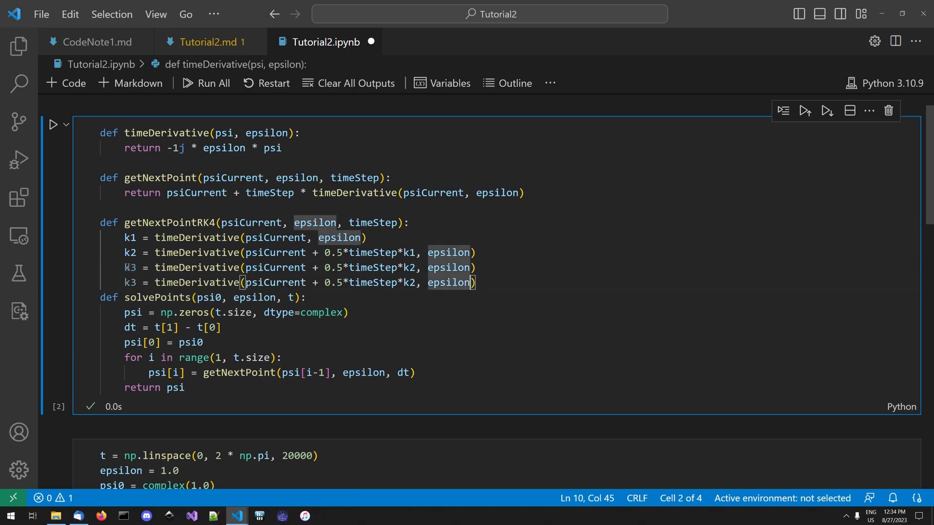
pyautogui.press('Right')
pyautogui.press('BackSpace')
pyautogui.press('BackSpace')
pyautogui.press('BackSpace')
pyautogui.press('BackSpace')
pyautogui.press('Right')
pyautogui.press('Home')
pyautogui.press('Right')
pyautogui.press('Right')
pyautogui.press('BackSpace')
pyautogui.write('4')
pyautogui.press('Right')
pyautogui.press('Right')
pyautogui.press('Right')
pyautogui.press('Right')
pyautogui.press('Right')
pyautogui.press('Right')
pyautogui.press('Right')
pyautogui.press('Right')
pyautogui.press('Right')
pyautogui.press('Right')
pyautogui.press('Right')
pyautogui.press('Right')
pyautogui.press('Right')
pyautogui.press('Right')
pyautogui.press('Right')
pyautogui.press('Right')
pyautogui.press('Right')
pyautogui.press('BackSpace')
pyautogui.write('3')
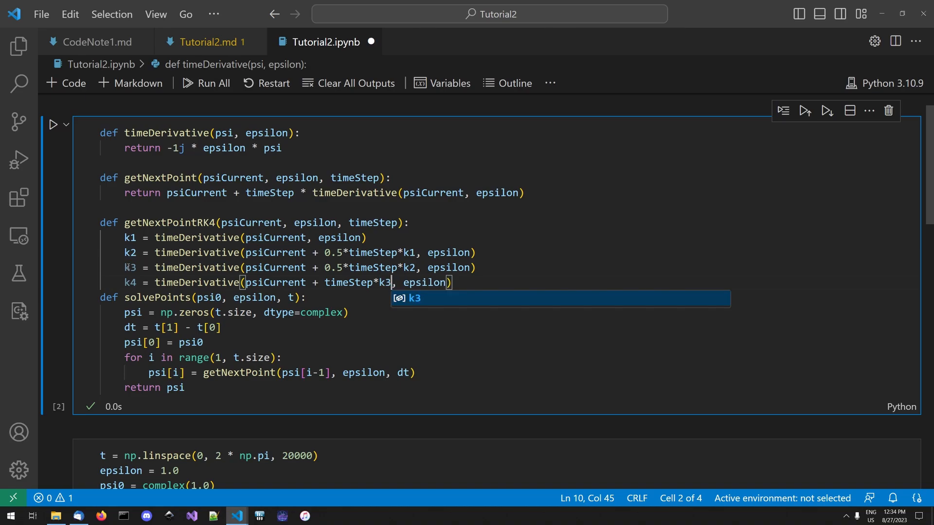
# - Review the k1 to k4 lines in getNextPointRK4, checking the arguments of each timeDerivative call
pyautogui.press('Escape')
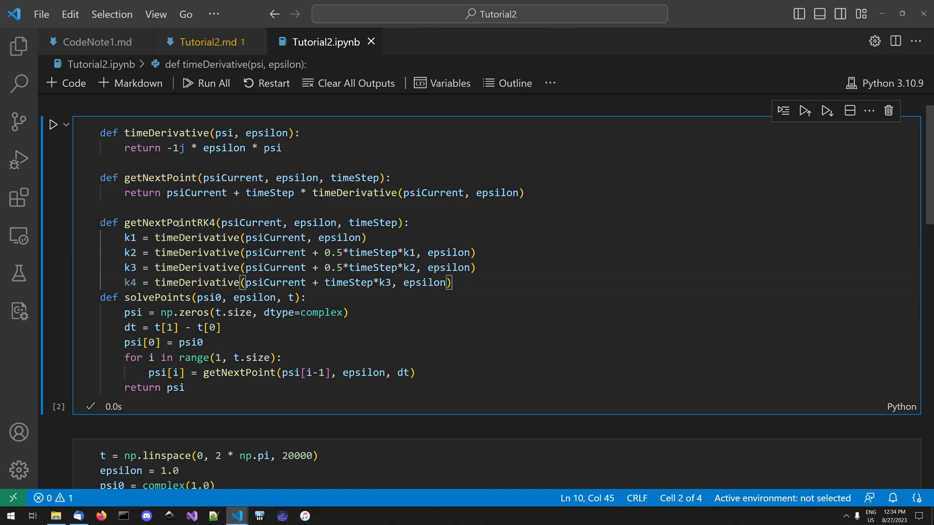
pyautogui.moveTo(384, 238); pyautogui.dragTo(123, 239)
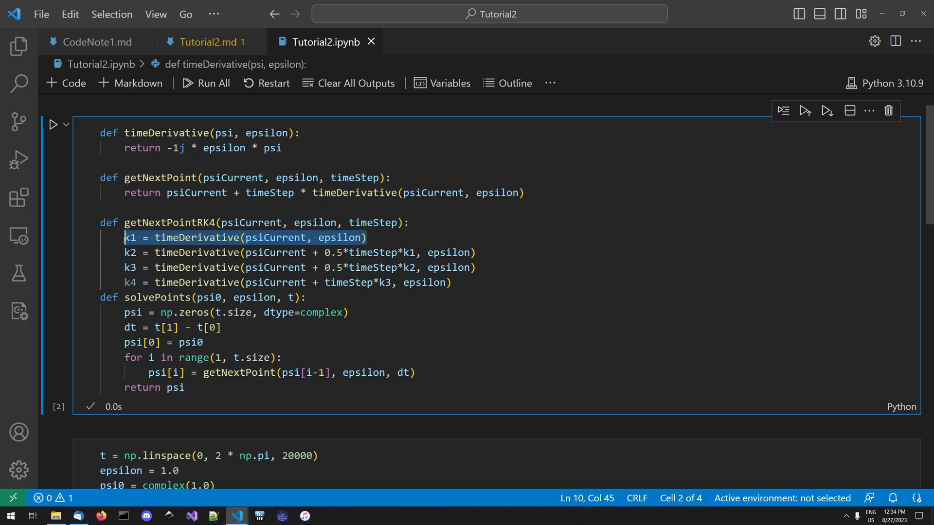
pyautogui.click(264, 238)
pyautogui.press('Down')
pyautogui.press('Down')
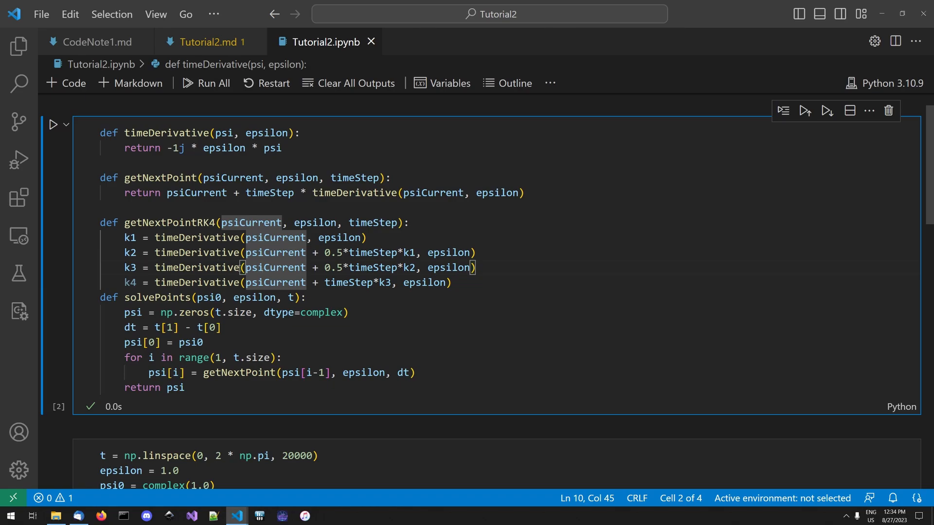
pyautogui.press('Down')
pyautogui.press('Left')
pyautogui.press('Left')
pyautogui.press('Left')
# - Below the k4 line, begin getNextPointRK4's return statement as return psiCurrent + (timeStep/6) * (
pyautogui.click(500, 282)
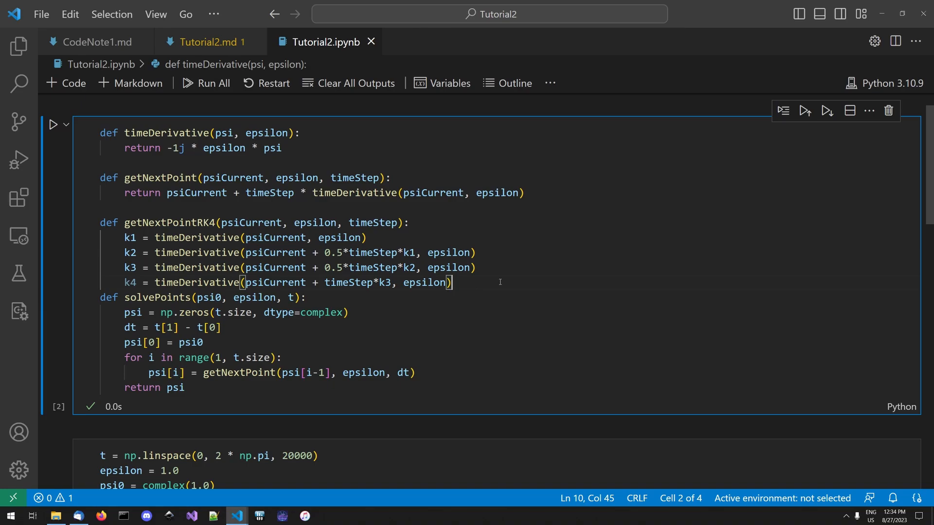
pyautogui.press('Return')
pyautogui.hotkey('ctrl', 's')
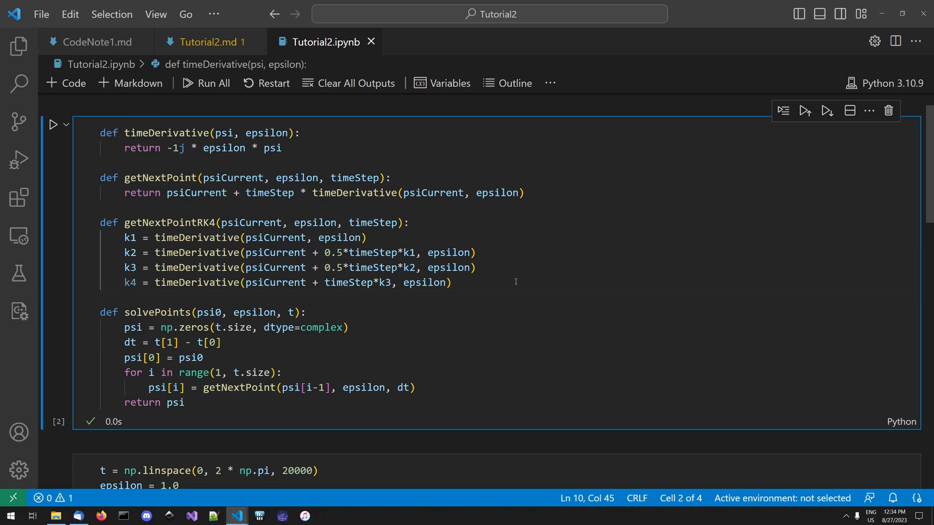
pyautogui.write('return psiCurrent +')
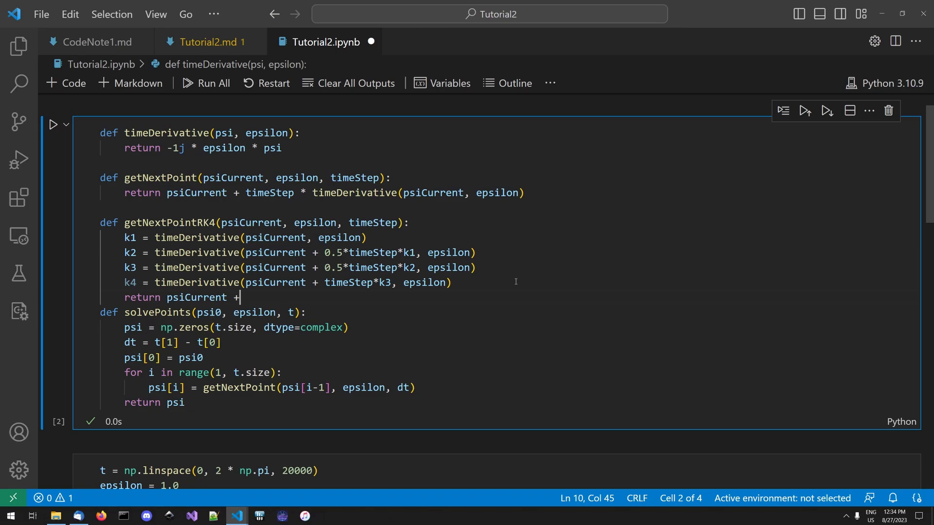
pyautogui.hotkey('ctrl', 's')
pyautogui.write('(time')
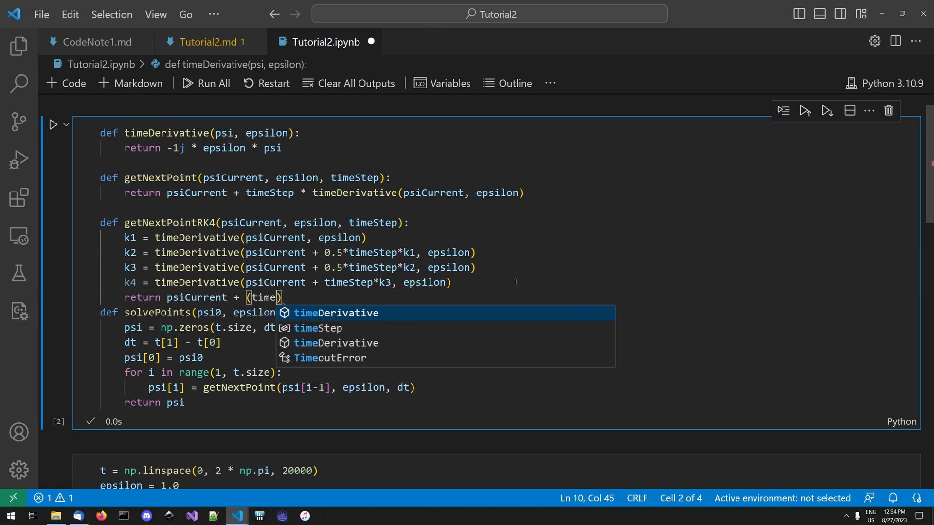
pyautogui.write('Step/6')
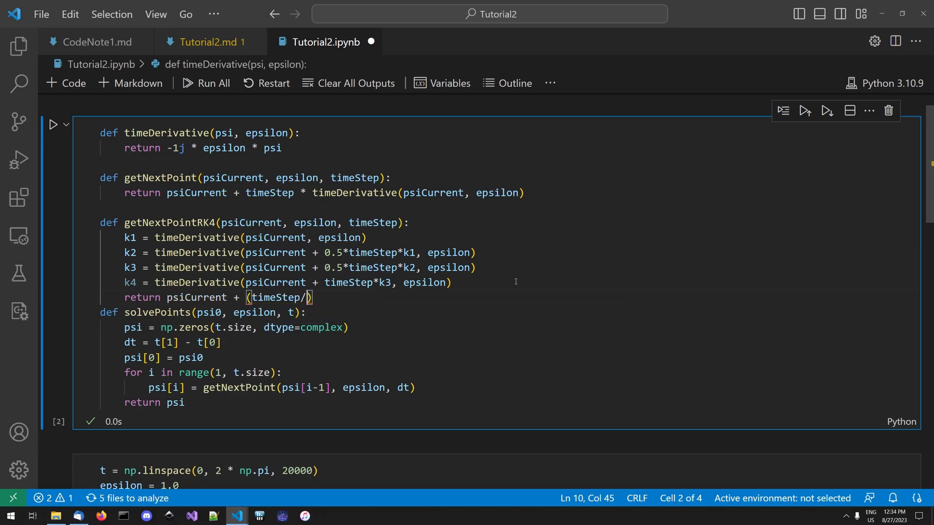
pyautogui.write(') * (')
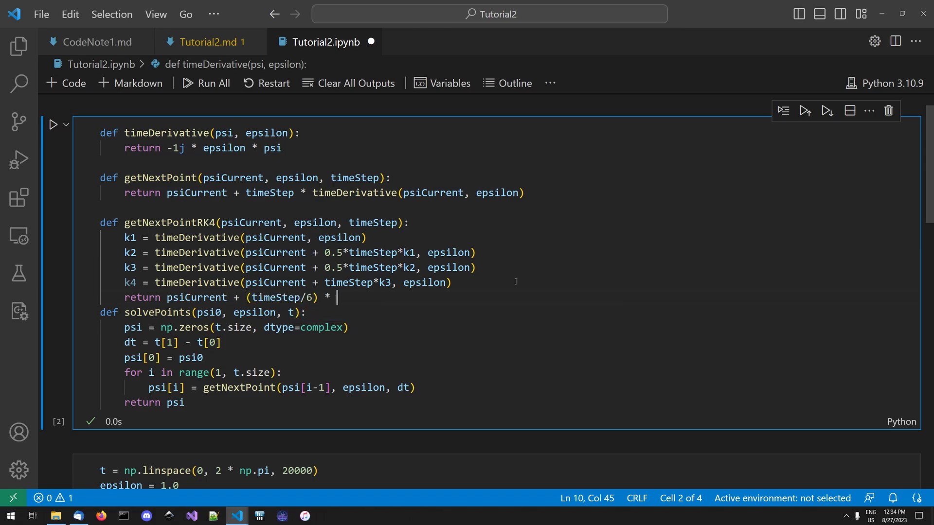
# - Complete the return statement's last parentheses with k1 + 2 * (k2 + k3) + k4 and add a blank line before solvePoints
pyautogui.hotkey('ctrl', 's')
pyautogui.write('k1')
pyautogui.hotkey('ctrl', 's')
pyautogui.write('2 *')
pyautogui.press('BackSpace')
pyautogui.press('BackSpace')
pyautogui.press('BackSpace')
pyautogui.write('+ 2 * (')
pyautogui.hotkey('ctrl', 's')
pyautogui.write('+ k3')
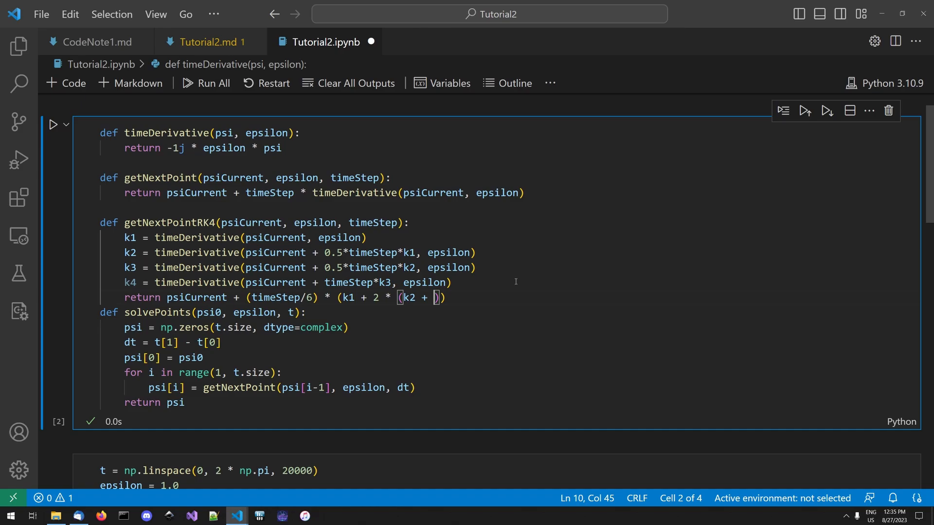
pyautogui.write(') + k4')
pyautogui.hotkey('ctrl', 's')
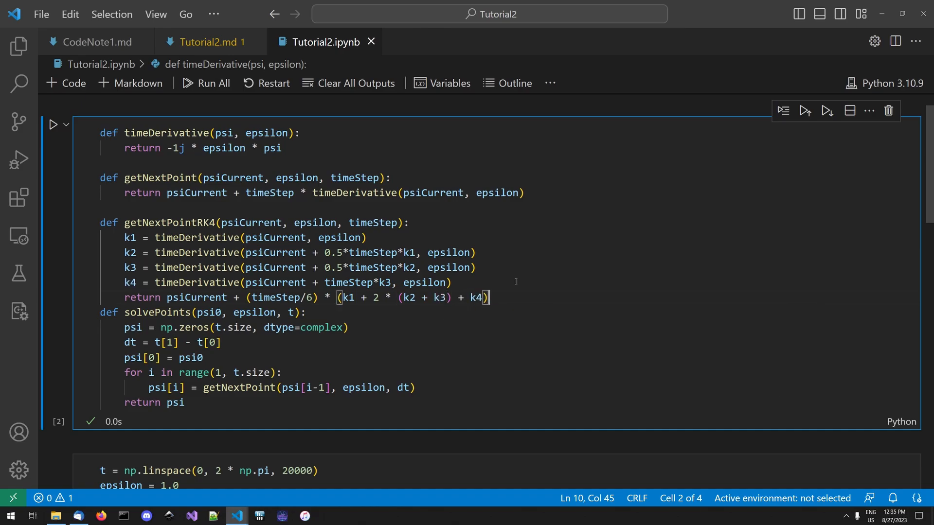
pyautogui.press('Return')
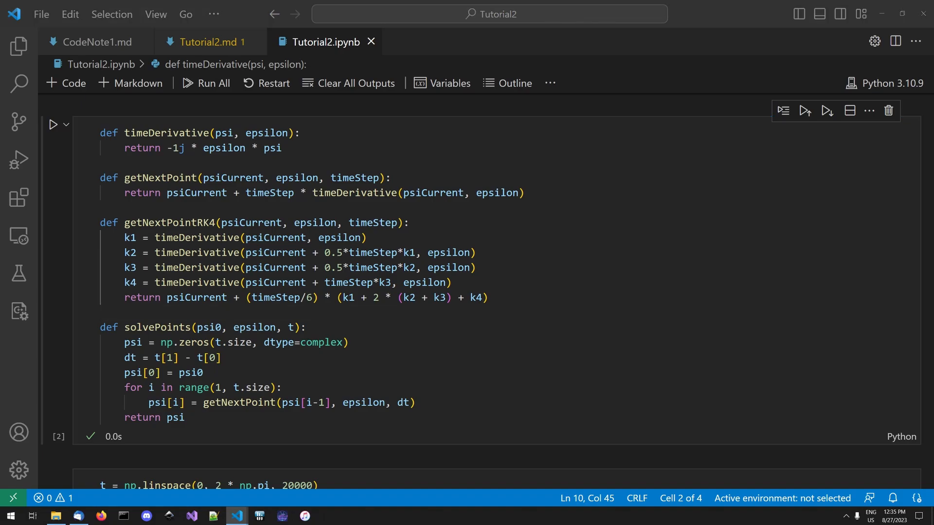
# - Duplicate the whole solvePoints function below itself, separated by a blank line
pyautogui.moveTo(185, 417); pyautogui.dragTo(98, 327)
pyautogui.hotkey('ctrl', 'c')
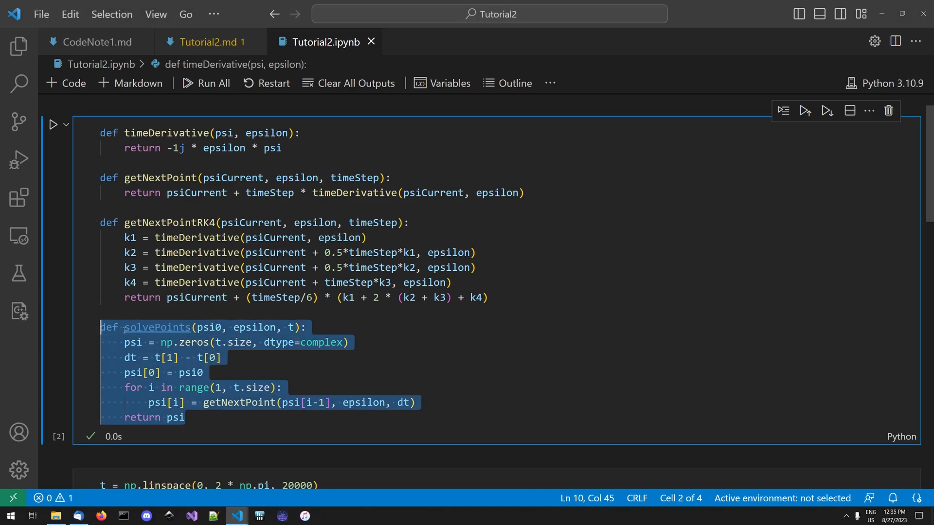
pyautogui.click(226, 413)
pyautogui.press('Return')
pyautogui.press('Return')
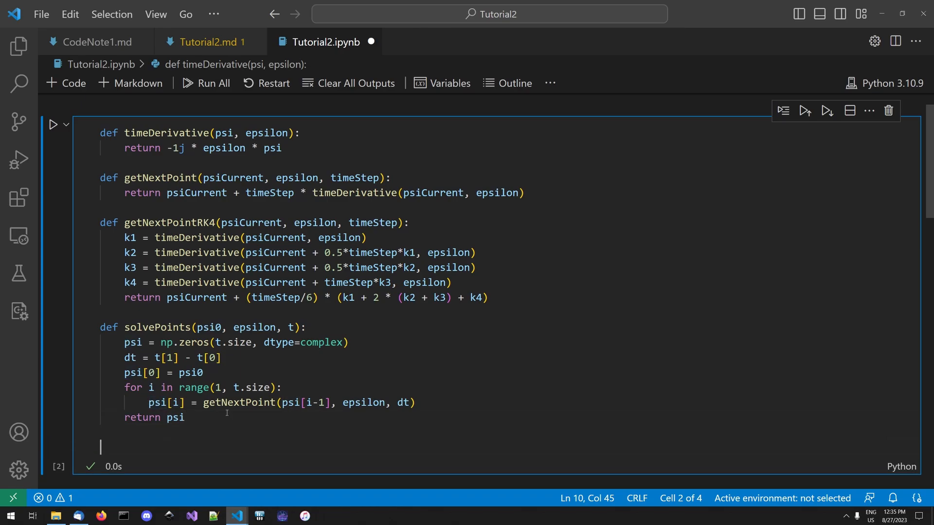
pyautogui.hotkey('ctrl', 'v')
# - Rename the copied function solvePointsRK4, make its loop call getNextPointRK4, and run the cell
pyautogui.click(192, 379)
pyautogui.write('RK4')
pyautogui.click(278, 428)
pyautogui.click(276, 454)
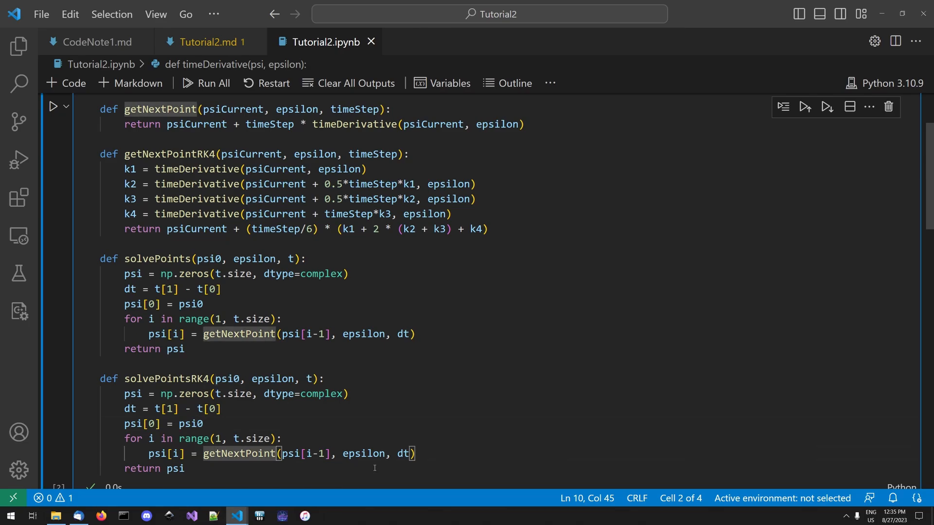
pyautogui.write('RK4')
pyautogui.hotkey('shift', 'Return')
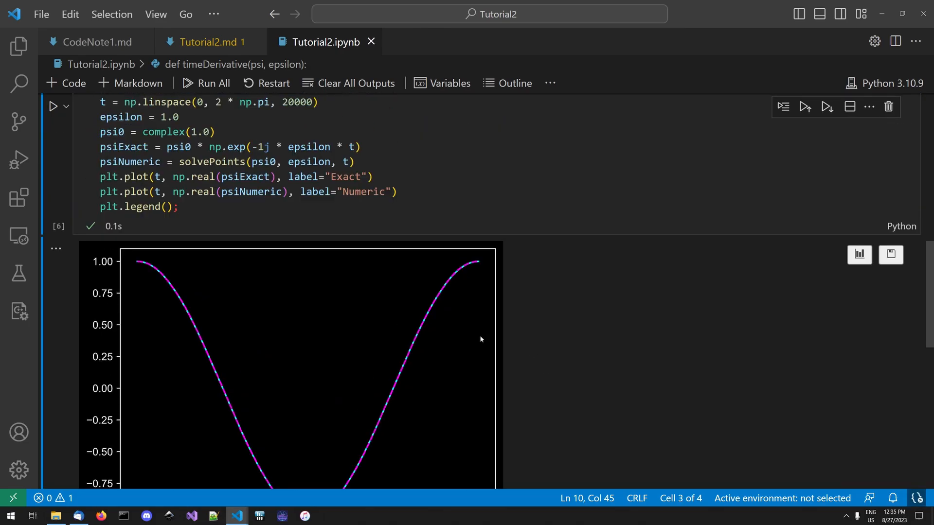
# - Set the number of points in the np.linspace call to 20, rerun the plotting cell and save the notebook
pyautogui.scroll(2, 467, 335)
pyautogui.click(312, 201)
pyautogui.press('BackSpace')
pyautogui.press('BackSpace')
pyautogui.press('BackSpace')
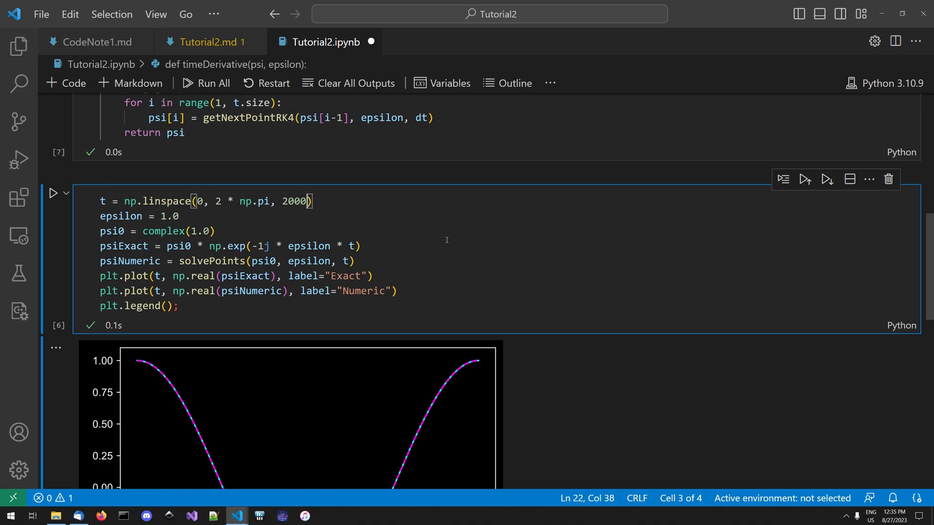
pyautogui.hotkey('shift', 'Return')
pyautogui.scroll(4, 447, 240)
pyautogui.hotkey('ctrl', 's')
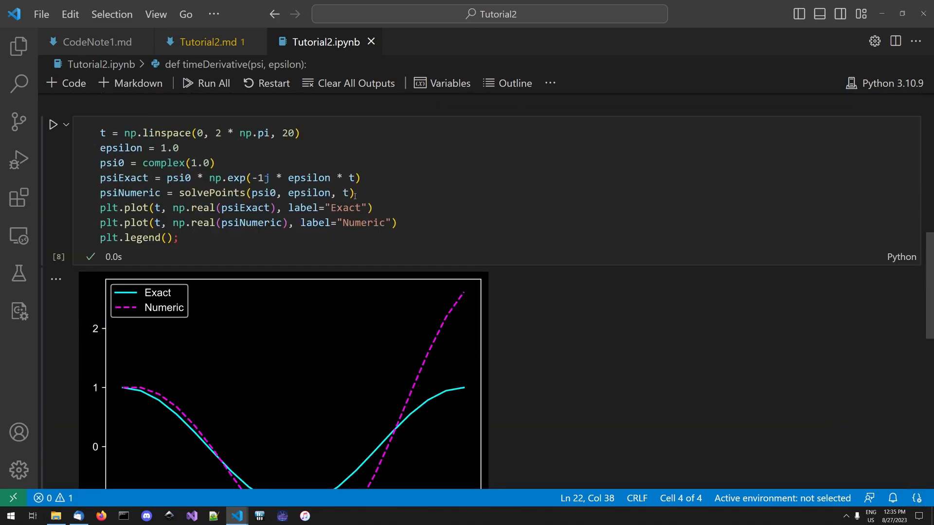
# - Make psiNumeric use solvePointsRK4 instead of solvePoints and rerun the plotting cell
pyautogui.scroll(1, 351, 192)
pyautogui.scroll(-1, 273, 219)
pyautogui.click(247, 193)
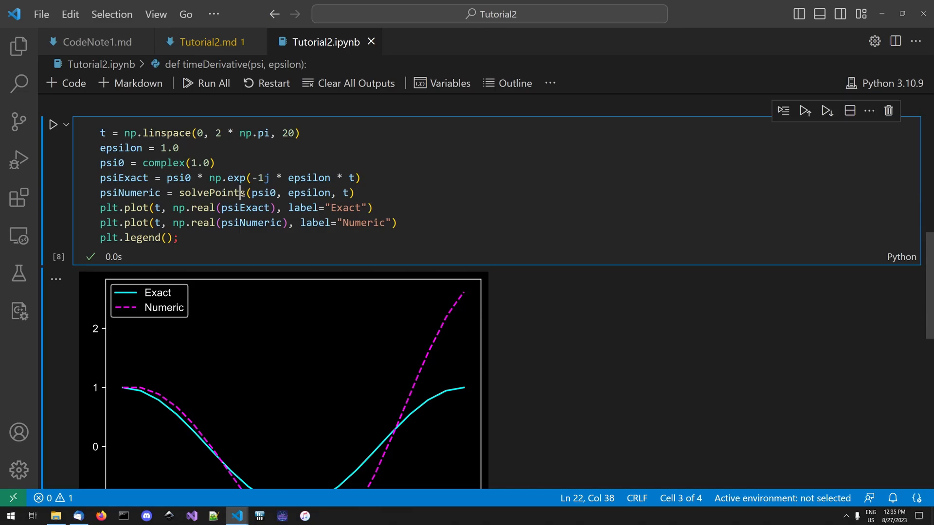
pyautogui.write('RK')
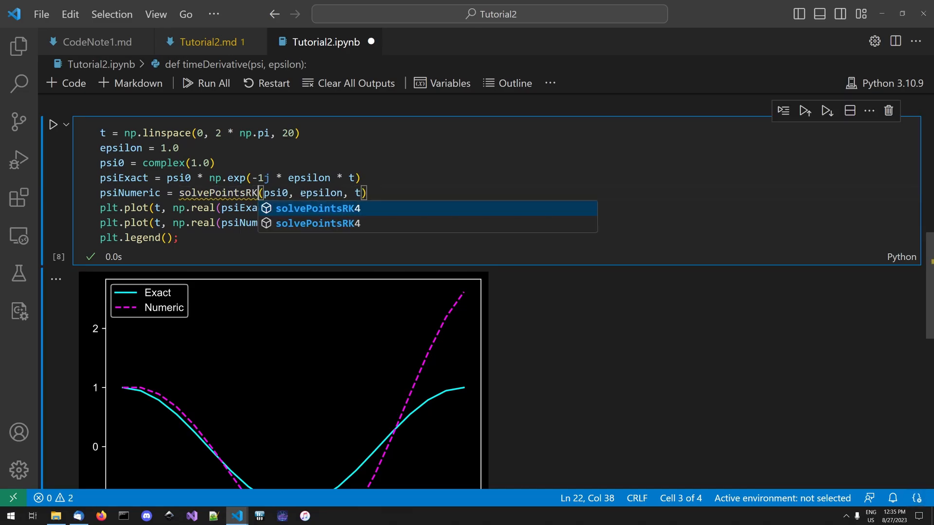
pyautogui.write('4')
pyautogui.hotkey('ctrl', 'Return')
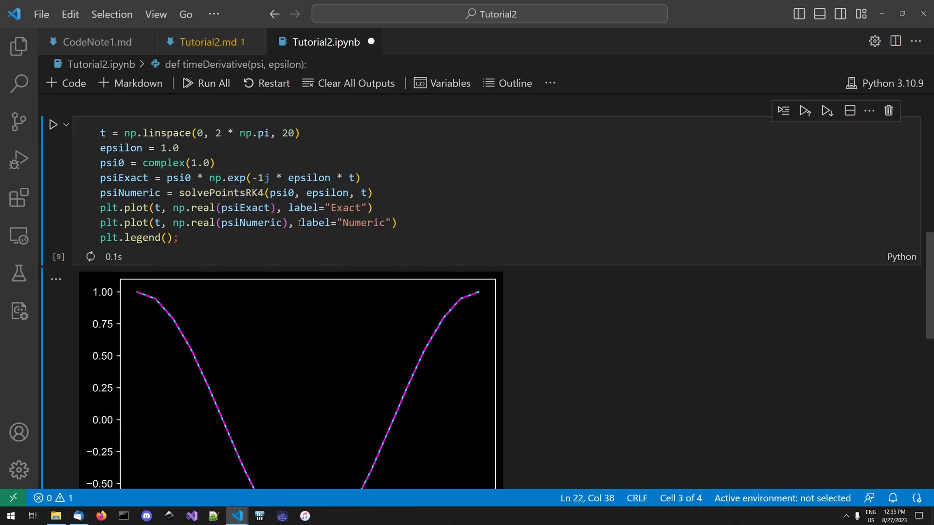
# - In the empty cell below the plot, begin pointNumbers = np.array([10,20, as a list of point counts
pyautogui.scroll(-2, 323, 222)
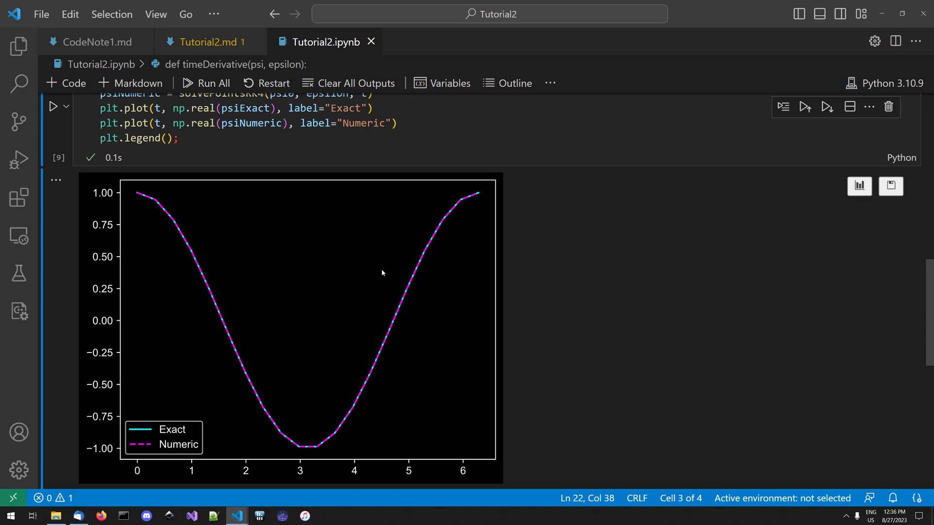
pyautogui.scroll(3, 382, 272)
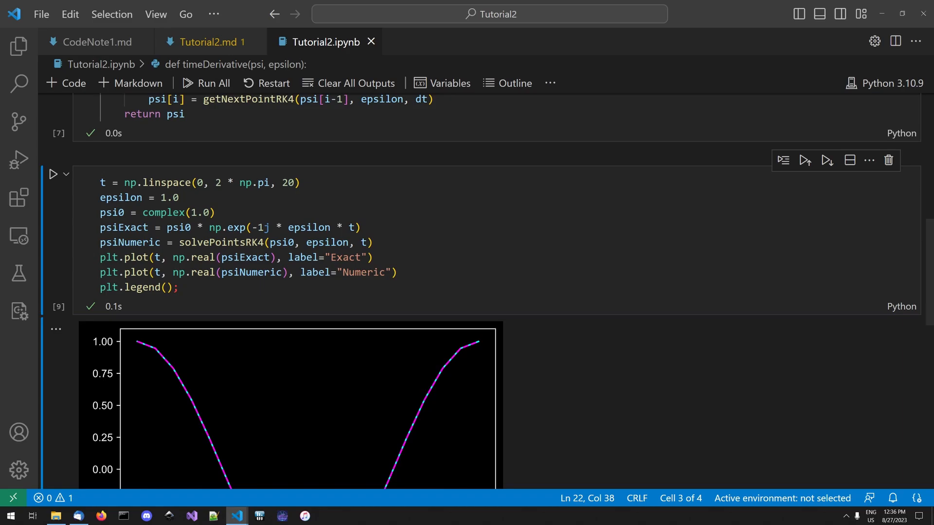
pyautogui.scroll(-6, 204, 241)
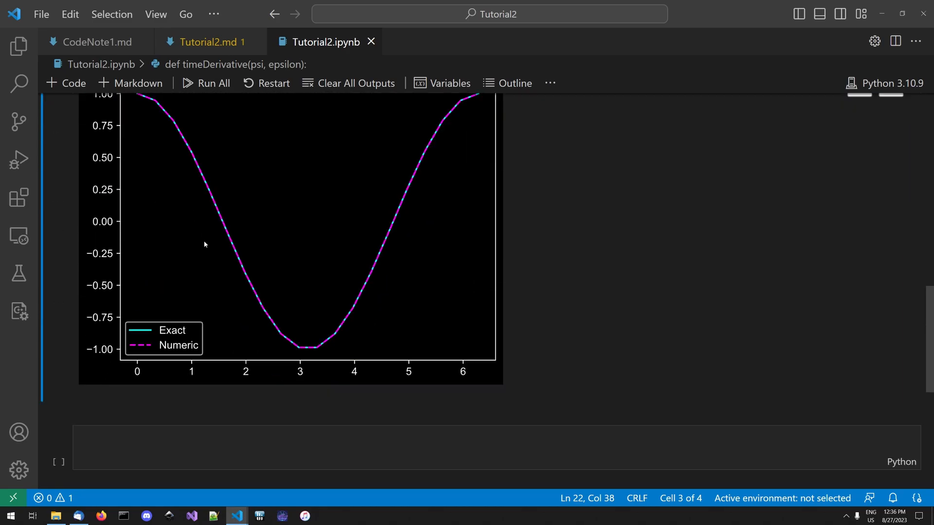
pyautogui.click(186, 337)
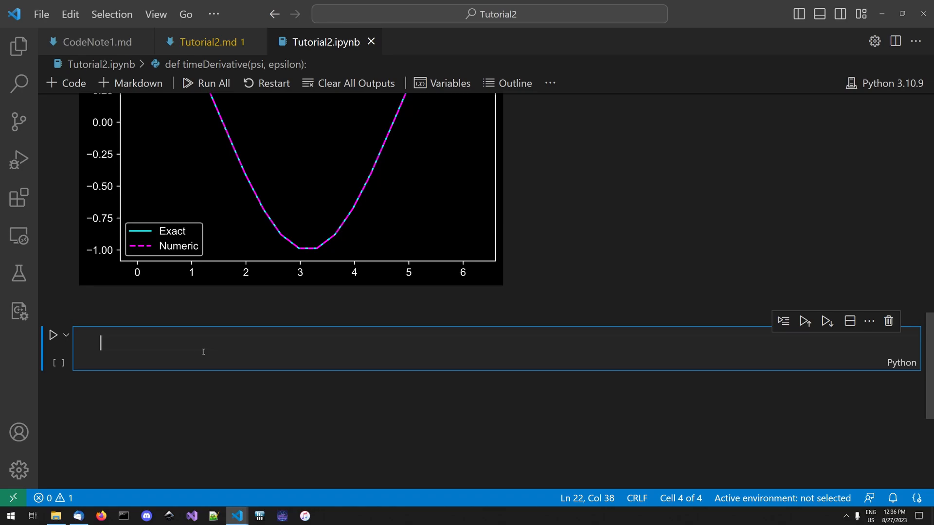
pyautogui.click(283, 353)
pyautogui.write('point')
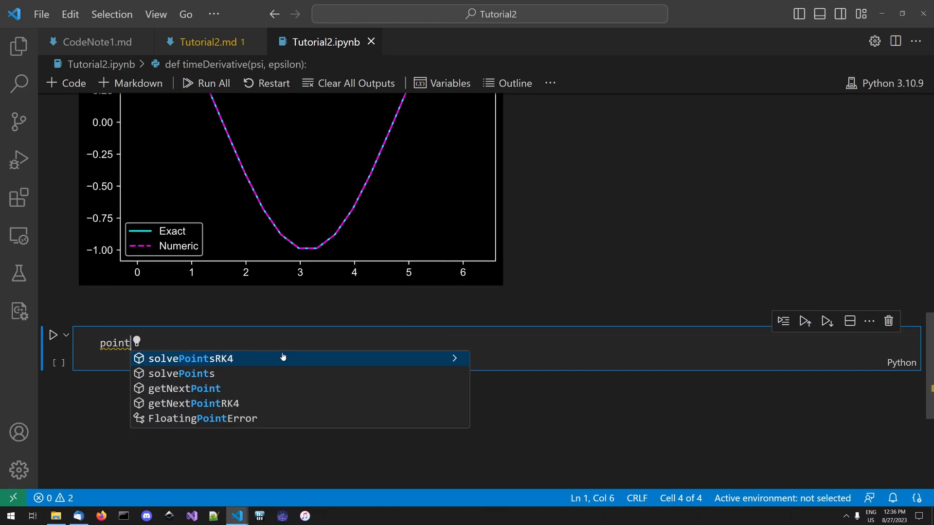
pyautogui.write('Number')
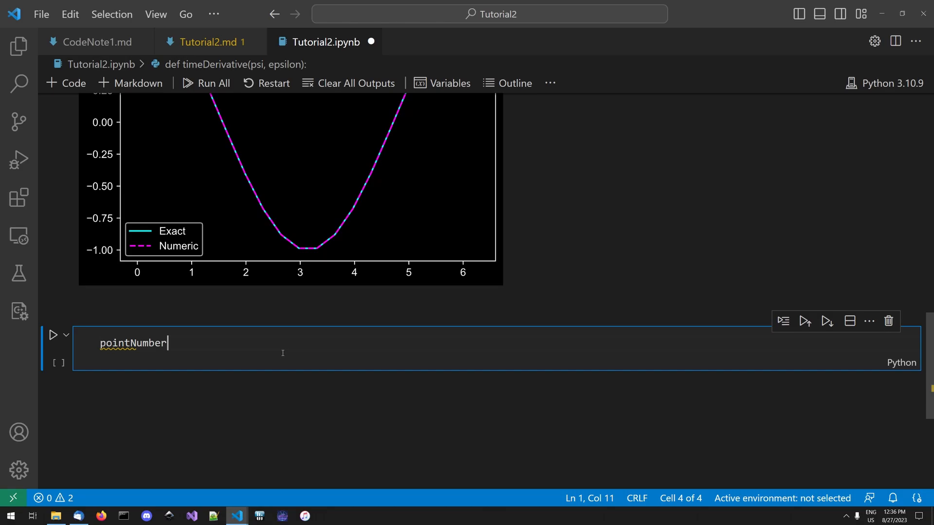
pyautogui.write('s = np.a')
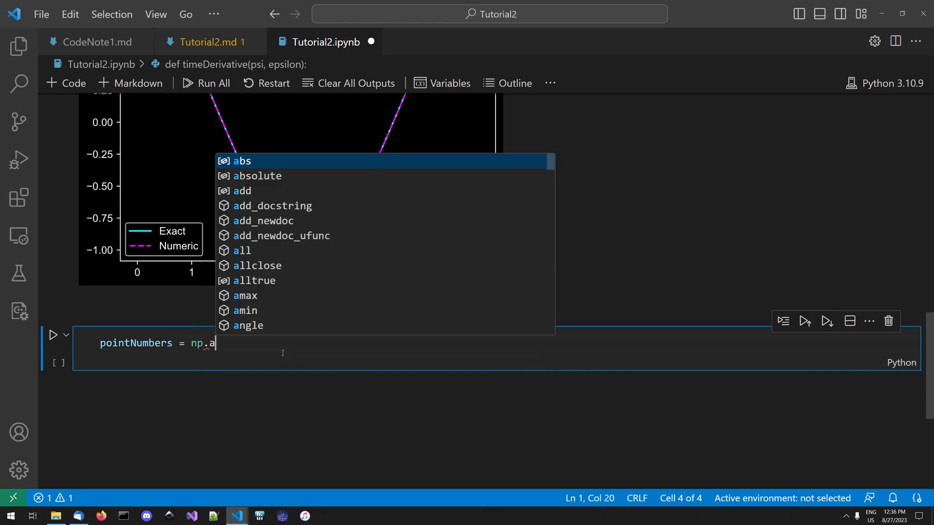
pyautogui.write('rray([10,20,')
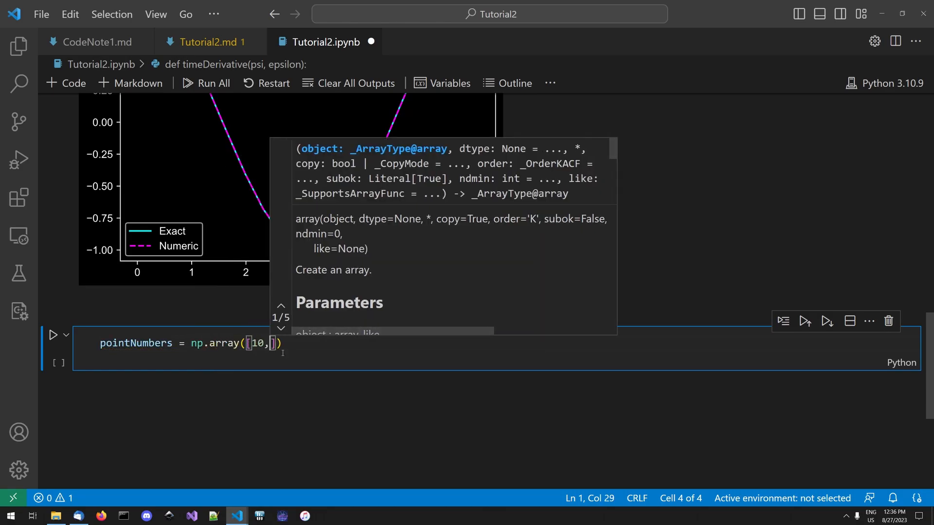
pyautogui.write('50,100,20')
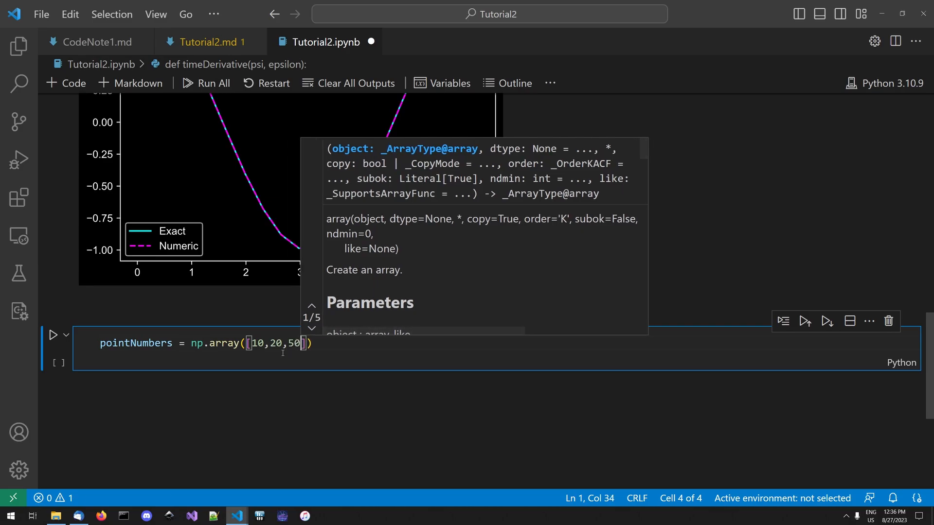
pyautogui.write('0,500,1000')
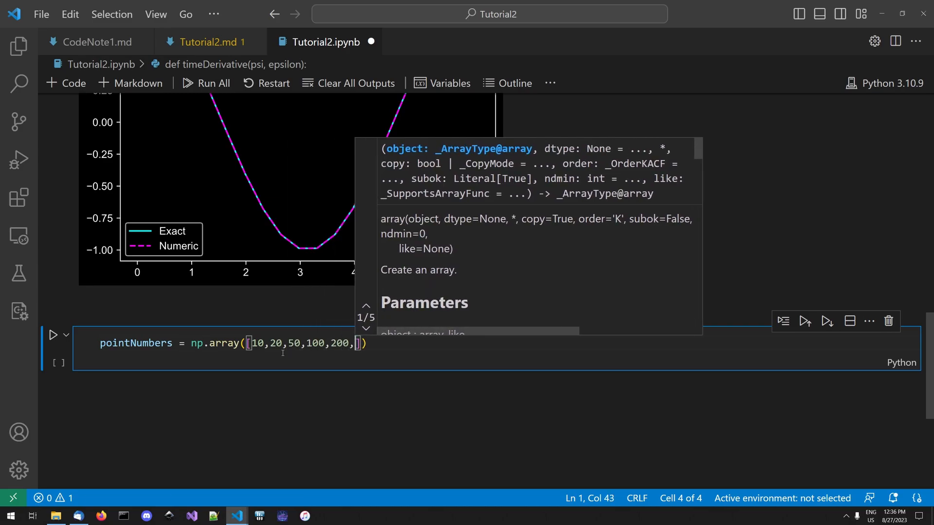
pyautogui.write(',')
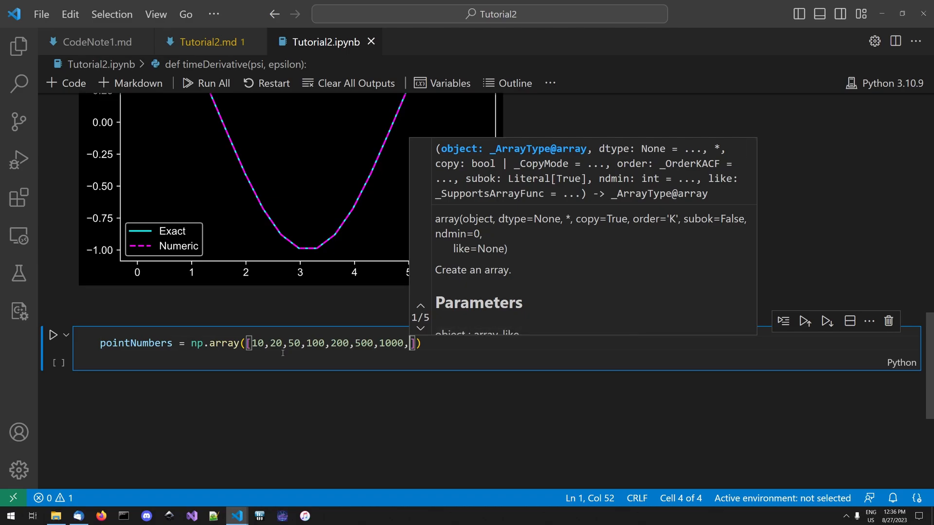
pyautogui.write('200')
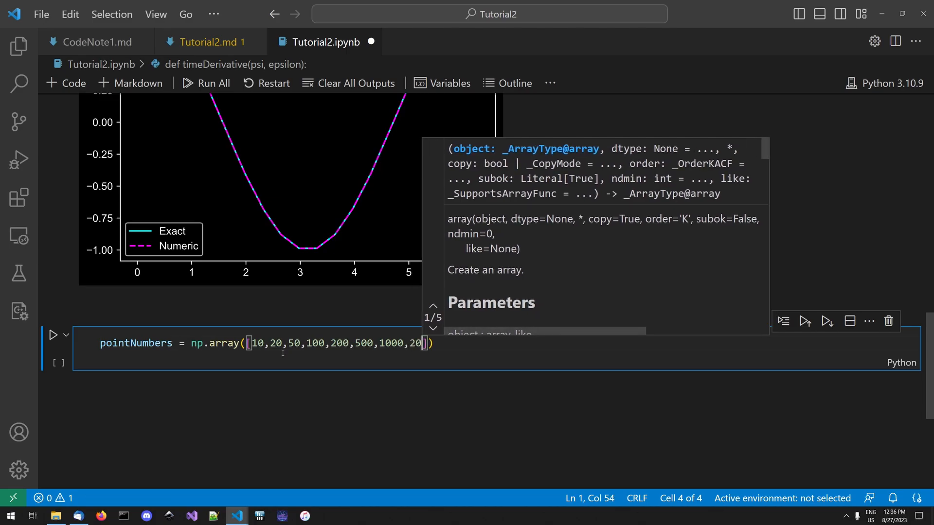
pyautogui.write('0,')
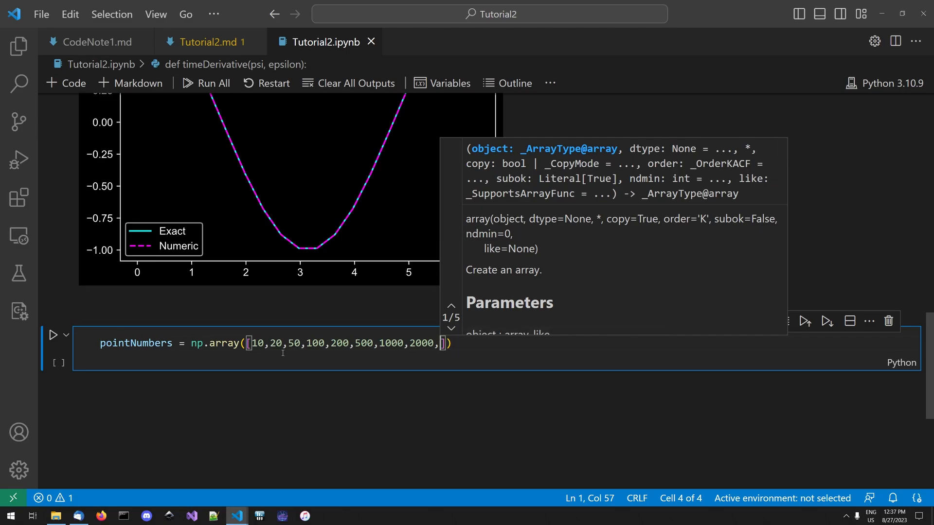
pyautogui.write('5000,10')
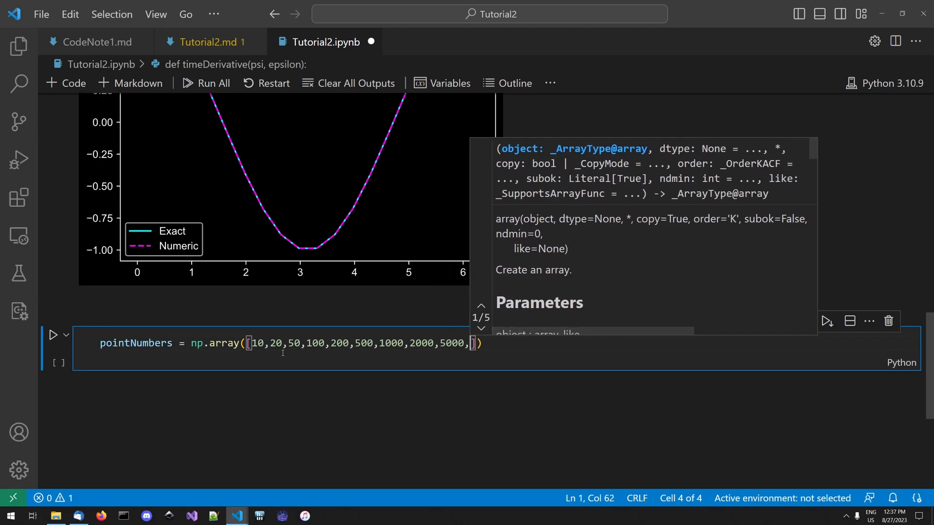
pyautogui.write('000,')
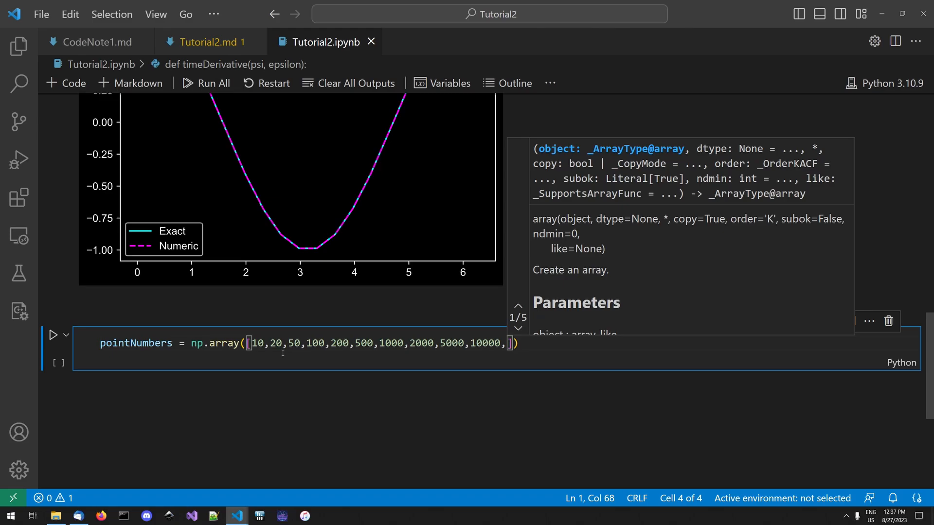
# - Remove the trailing comma after 10000, keep the array's closing brackets on the same line, start a new line and save the notebook
pyautogui.press('BackSpace')
pyautogui.press('Right')
pyautogui.press('Return')
pyautogui.press('BackSpace')
pyautogui.press('BackSpace')
pyautogui.press('BackSpace')
pyautogui.press('BackSpace')
pyautogui.press('BackSpace')
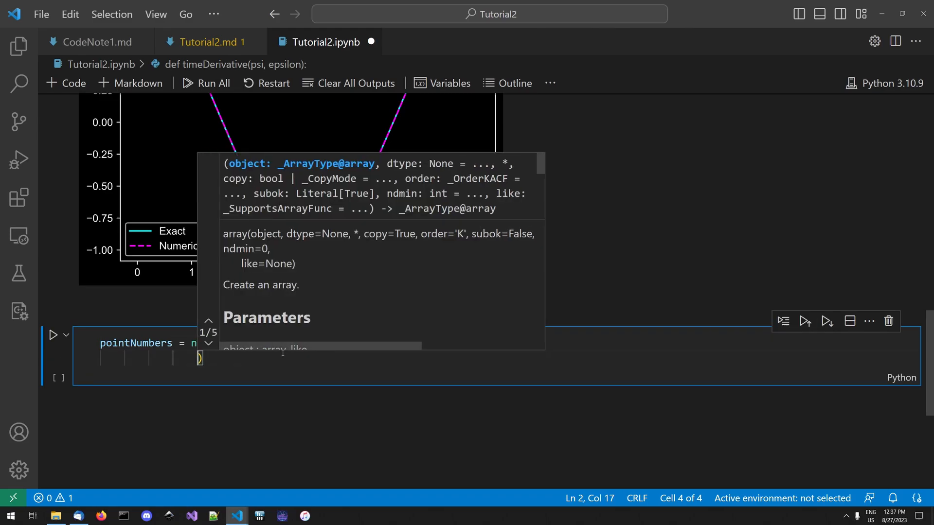
pyautogui.press('BackSpace')
pyautogui.press('BackSpace')
pyautogui.press('BackSpace')
pyautogui.press('BackSpace')
pyautogui.press('BackSpace')
pyautogui.press('End')
pyautogui.press('Return')
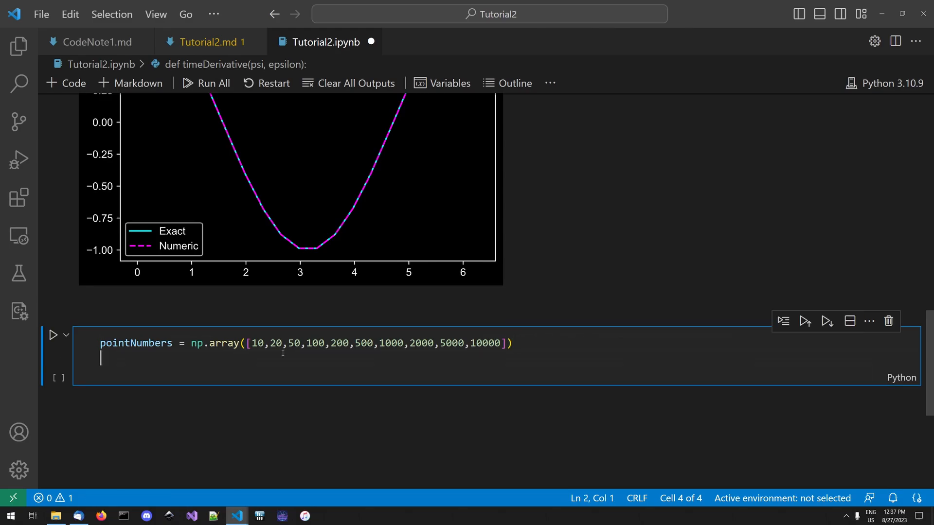
pyautogui.hotkey('ctrl', 's')
# - Below pointNumbers, define a zero-filled array with errors = np.zeros(pointNumbers.size,dtype=complex)
pyautogui.write('e')
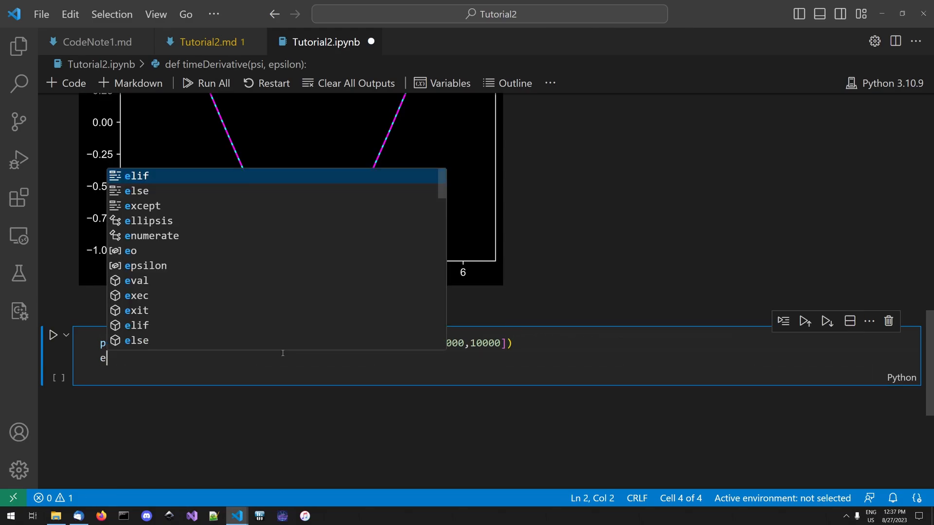
pyautogui.write('rror')
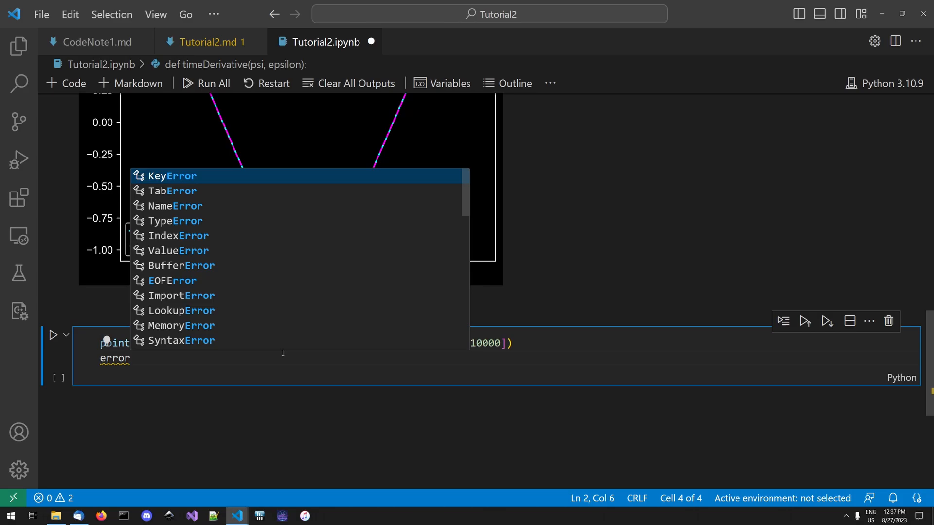
pyautogui.write('s = np.zeros')
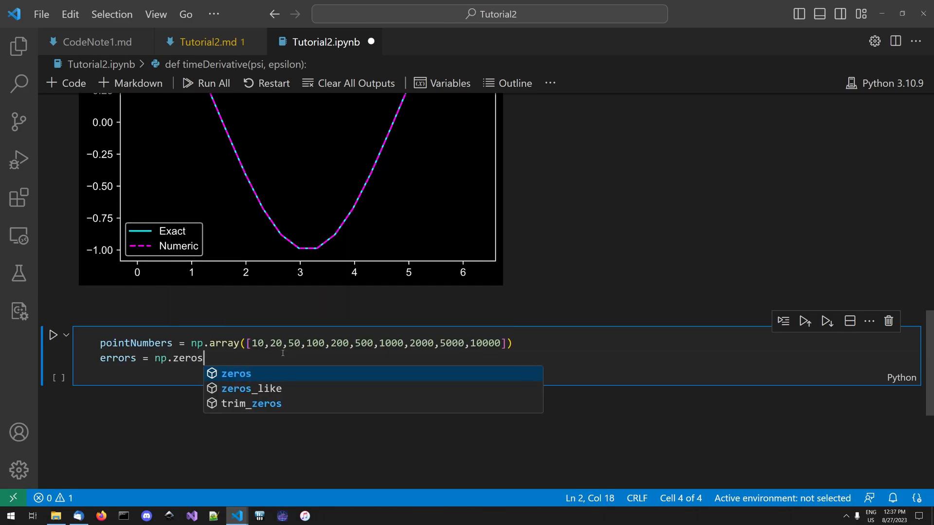
pyautogui.write('(')
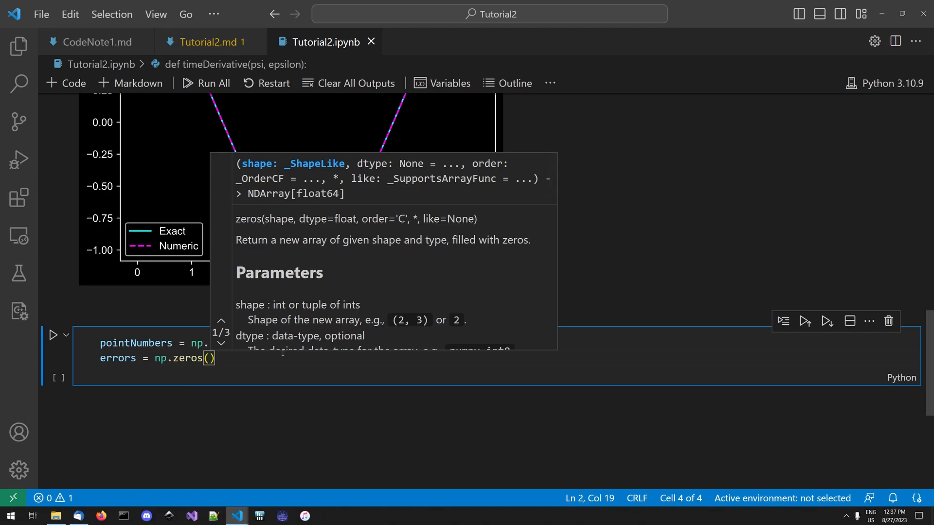
pyautogui.write('pointNumbers.size,')
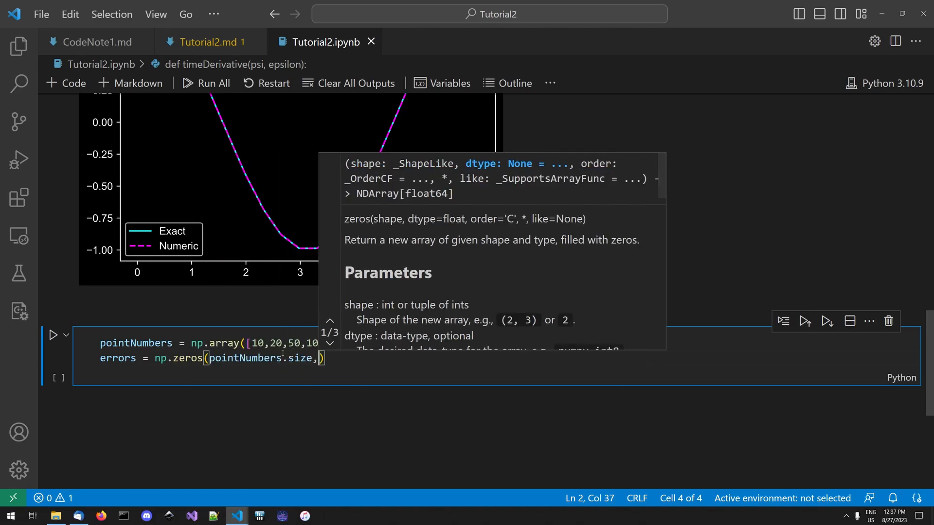
pyautogui.write('dty')
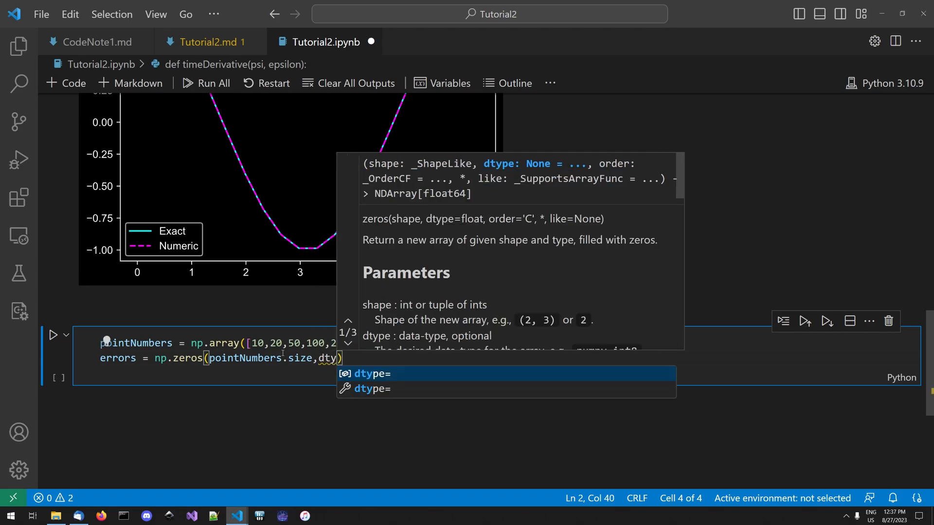
pyautogui.press('Tab')
pyautogui.write('complex')
# - Duplicate the errors line below itself, rename the copied variable errorsRK and save the notebook
pyautogui.click(179, 358)
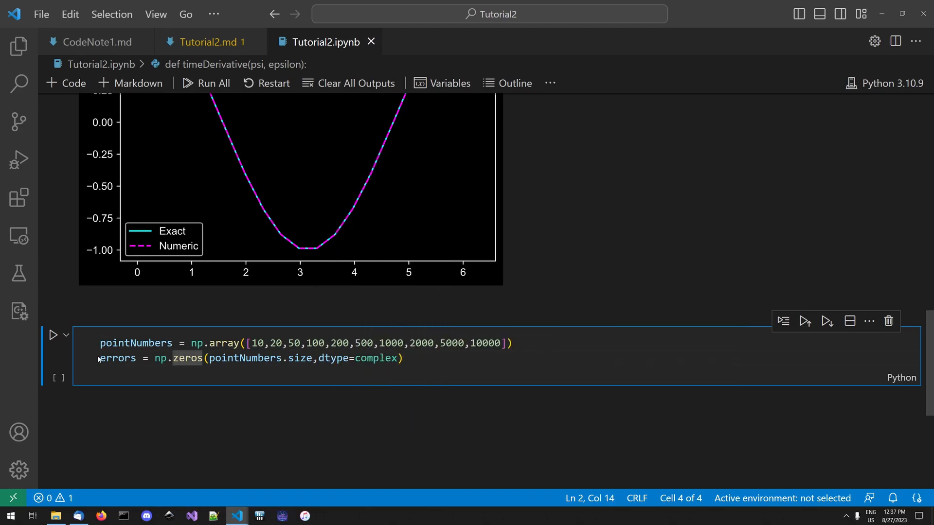
pyautogui.moveTo(101, 359); pyautogui.dragTo(430, 357)
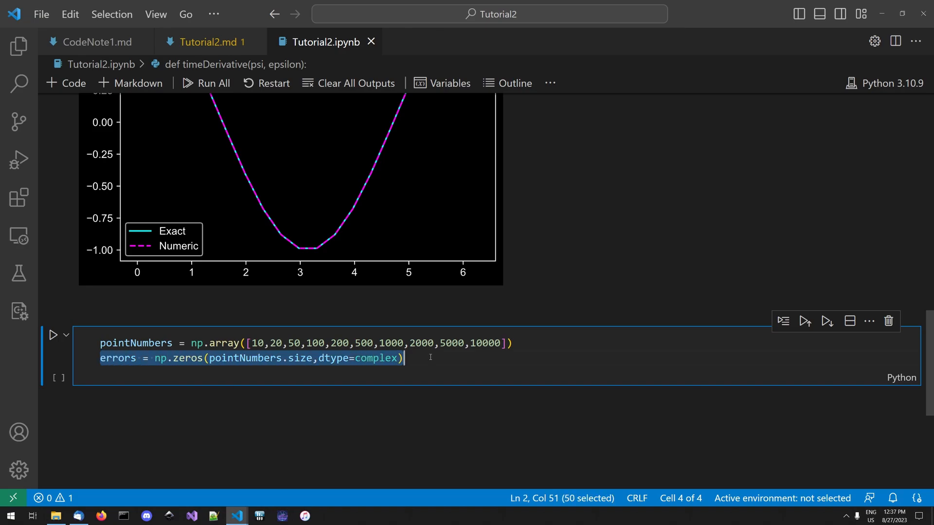
pyautogui.click(429, 357)
pyautogui.hotkey('shift', 'alt', 'Down')
pyautogui.click(137, 373)
pyautogui.write('RK')
pyautogui.hotkey('ctrl', 's')
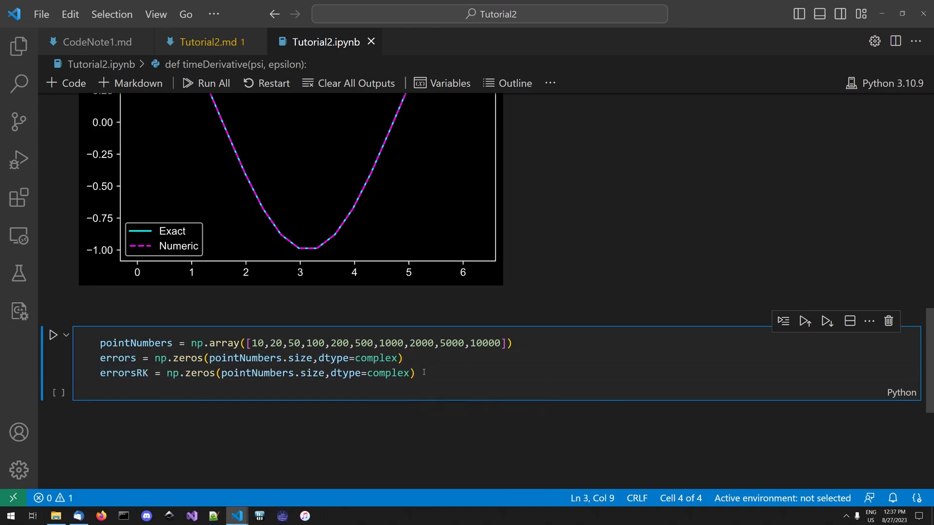
# - Below errorsRK, add the loop header for i in range(0, pointNumbers.size): and start its body
pyautogui.click(468, 372)
pyautogui.press('Return')
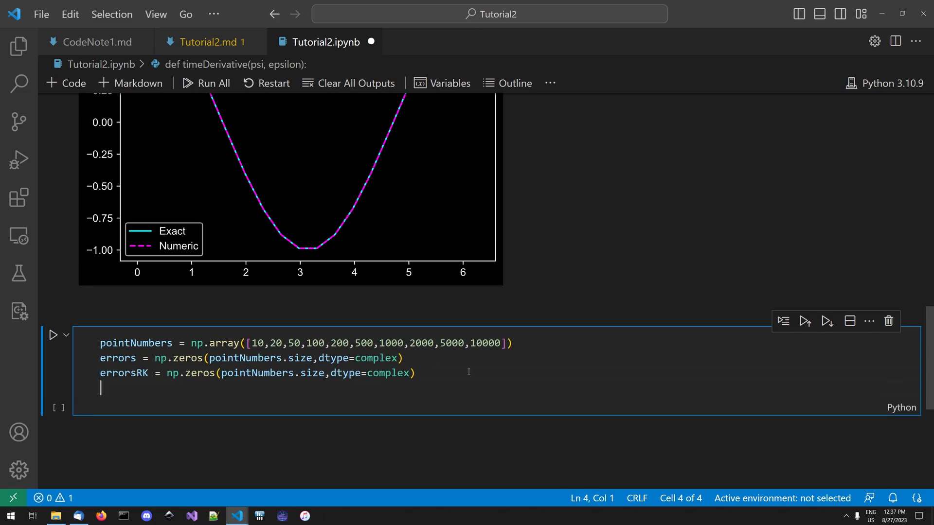
pyautogui.write('for i ')
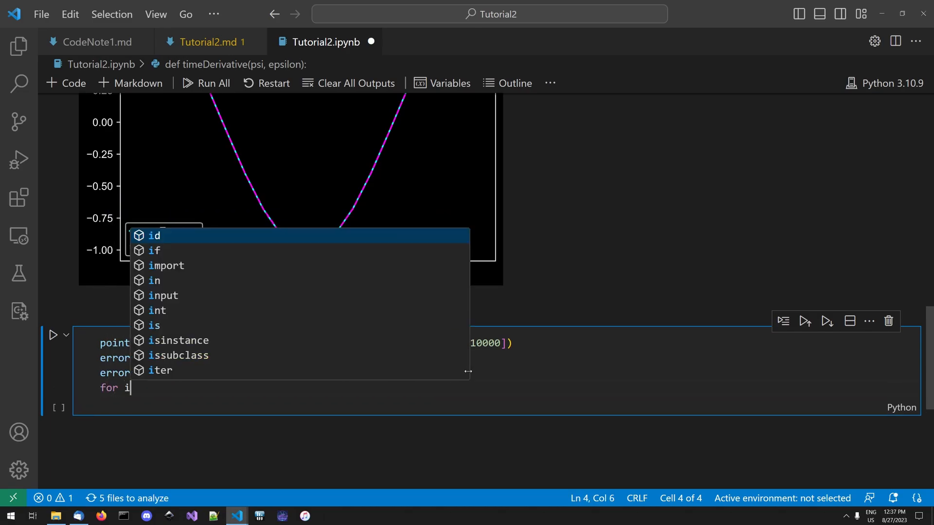
pyautogui.write('in range(o')
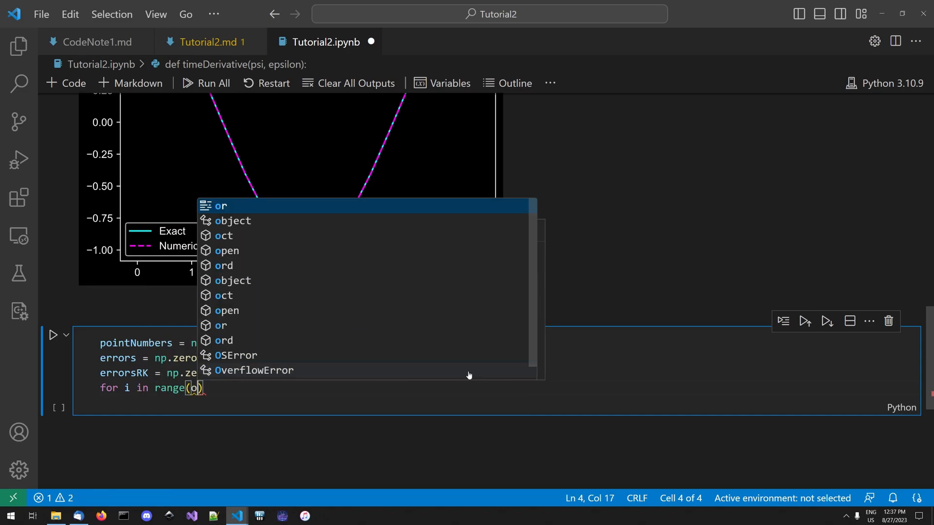
pyautogui.press('BackSpace')
pyautogui.write('0, point')
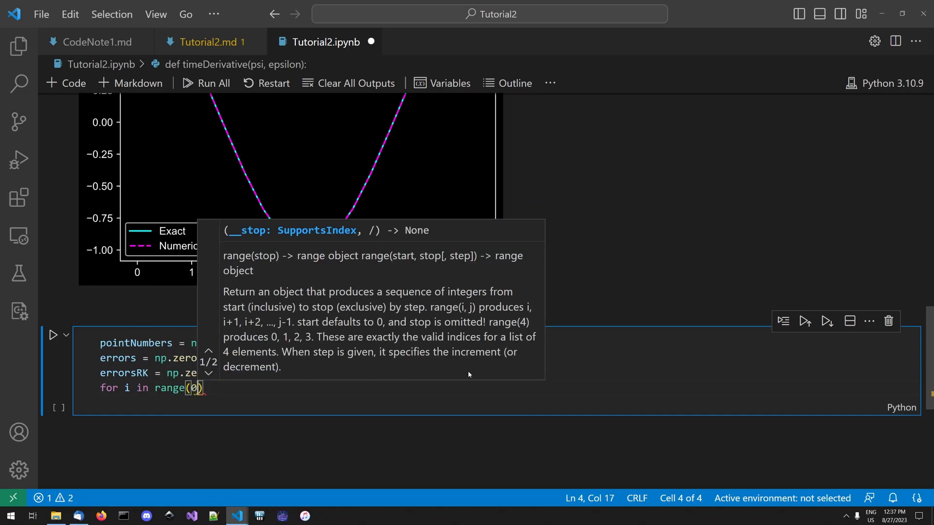
pyautogui.press('Tab')
pyautogui.write('.size)')
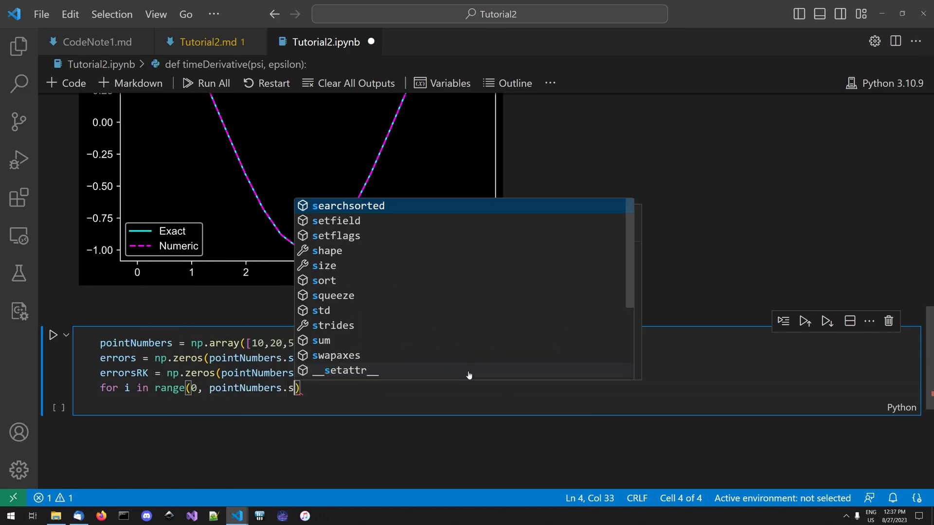
pyautogui.write(':')
pyautogui.press('Return')
# - Inside the loop, define the time array as t = np.linspace(0, 2*np.pi,int(pointNumbers[i]))
pyautogui.write('t = ')
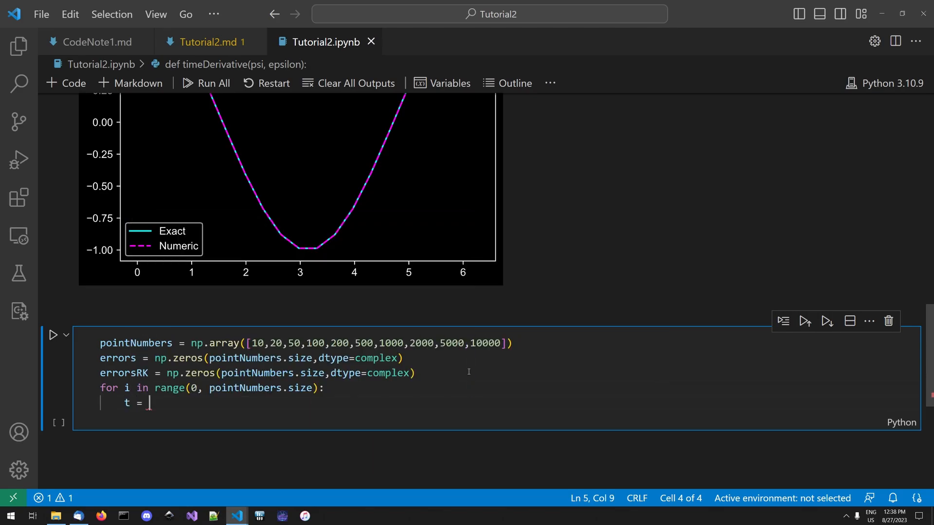
pyautogui.write('np.linalg')
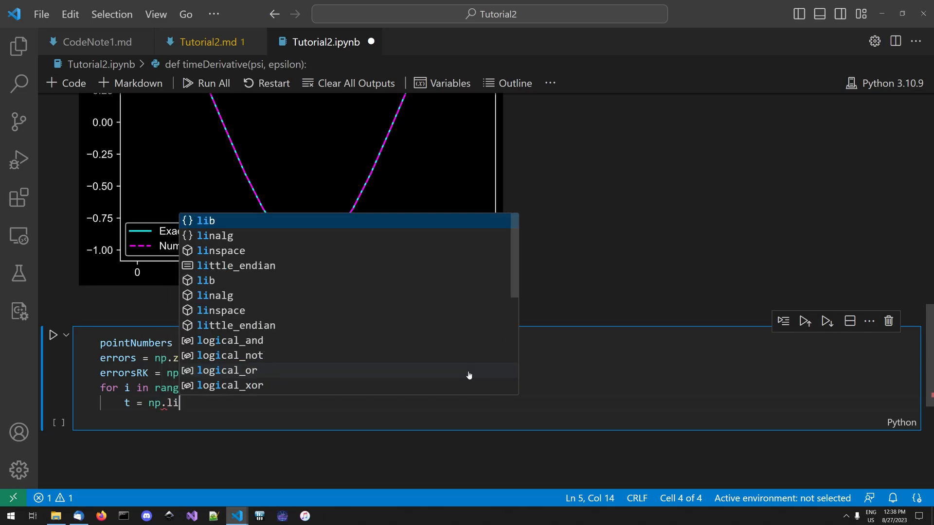
pyautogui.press('BackSpace')
pyautogui.press('BackSpace')
pyautogui.press('BackSpace')
pyautogui.press('BackSpace')
pyautogui.press('BackSpace')
pyautogui.write('inspace')
pyautogui.write('(0, ')
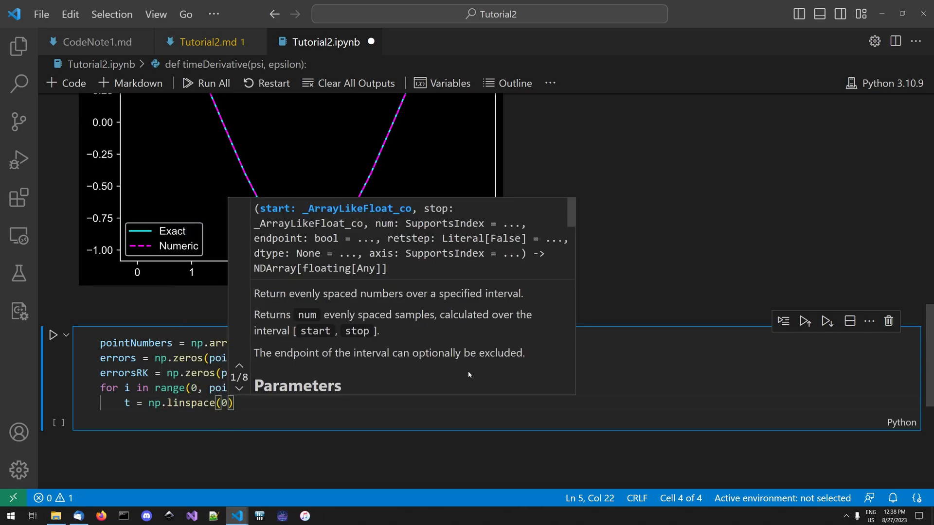
pyautogui.write('2*np.pi,')
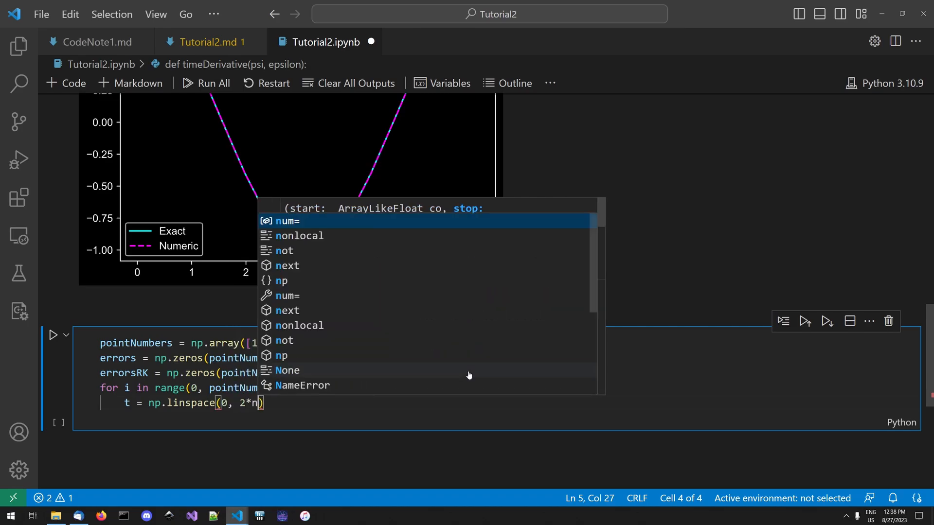
pyautogui.write('int(pointNumbers')
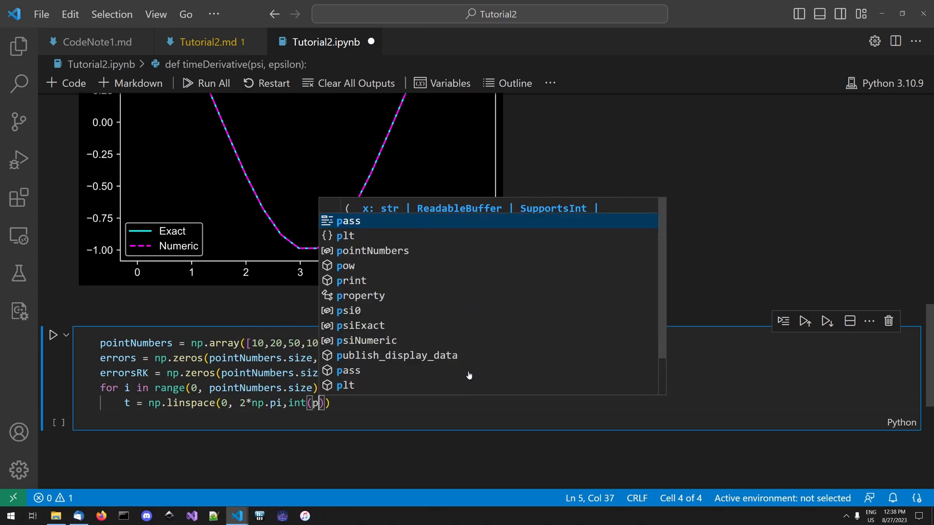
pyautogui.write('[i]))')
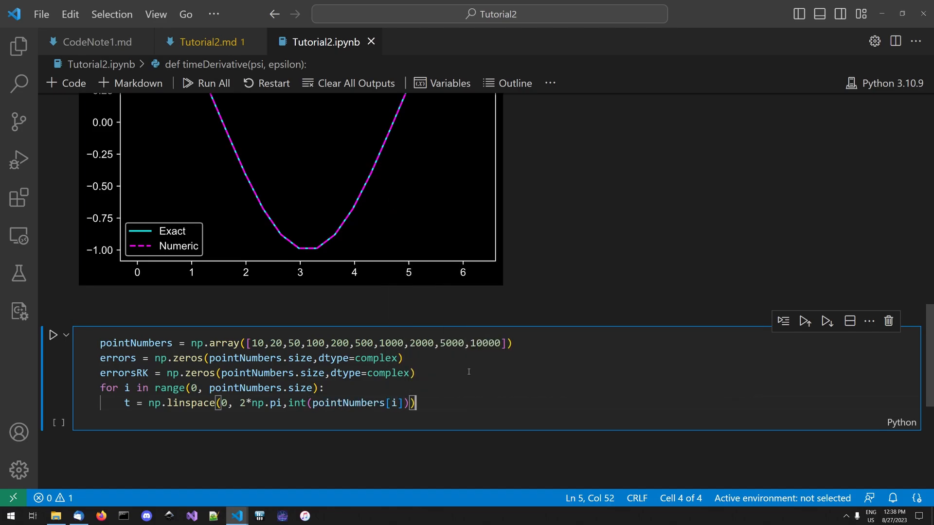
# - Add psiNumeric = solvePoints(psi0,epsilon,t) as the next line of the loop and save the notebook
pyautogui.press('Return')
pyautogui.write('psiNumeric')
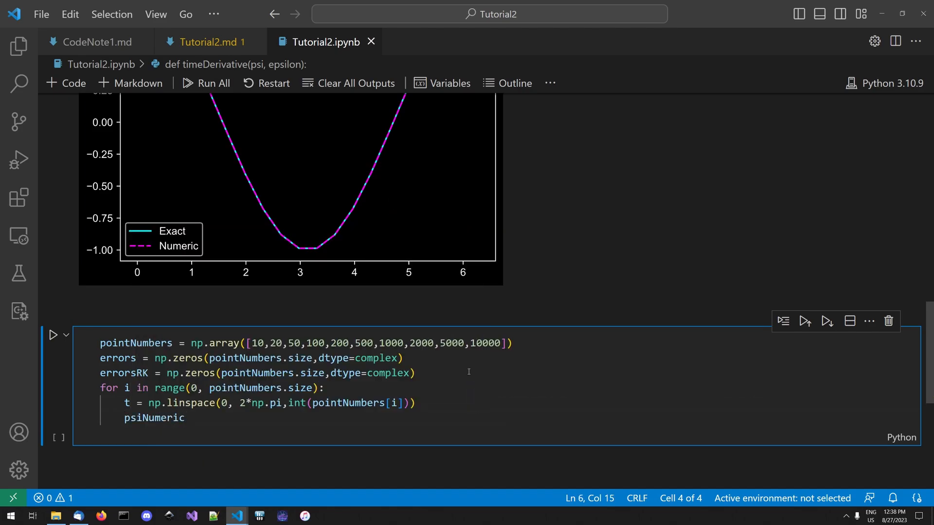
pyautogui.write(' = solve')
pyautogui.press('Tab')
pyautogui.write('(')
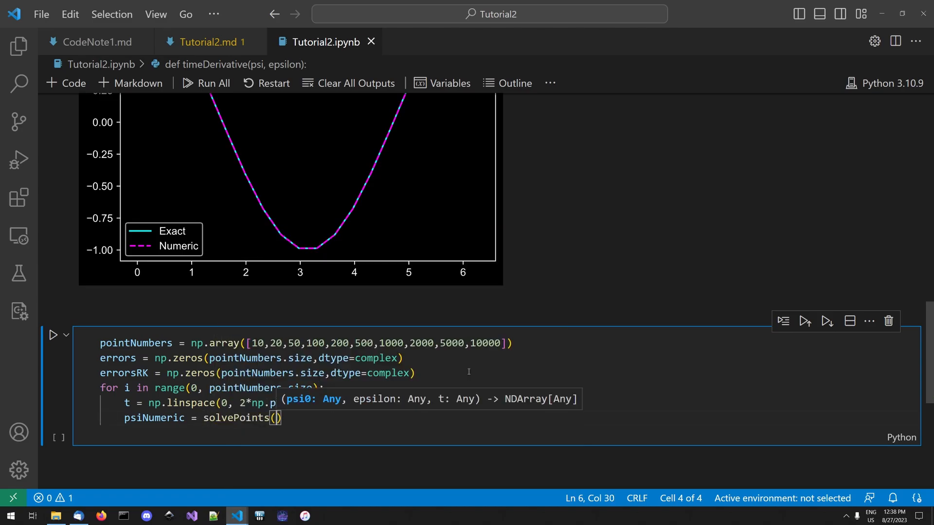
pyautogui.write('psi0,e')
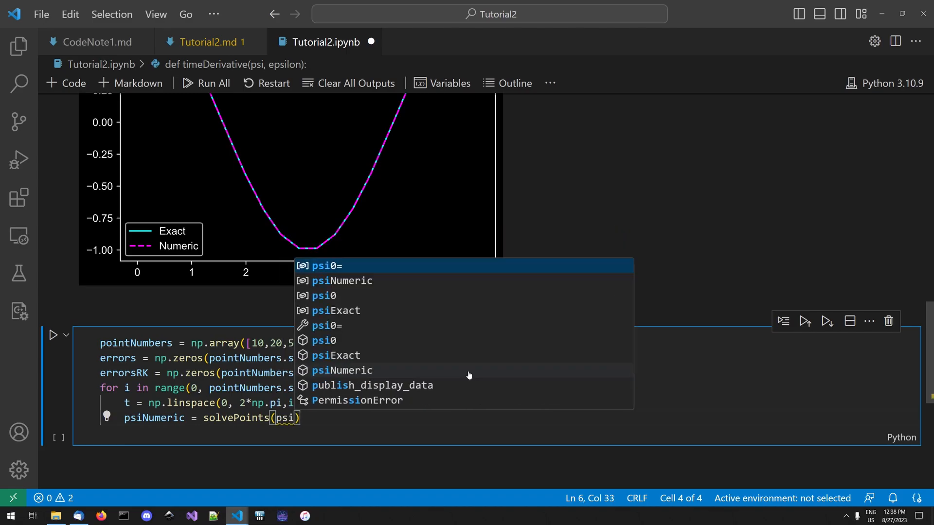
pyautogui.write('psilon,t)')
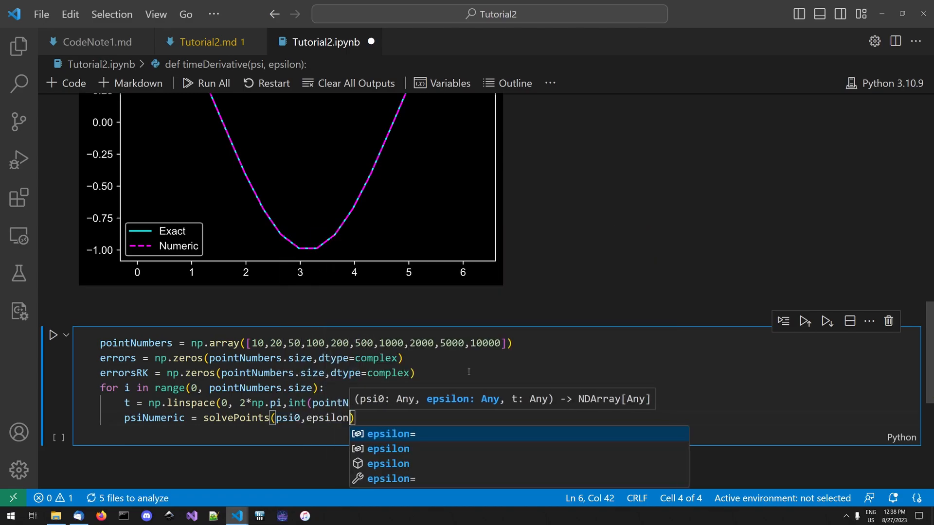
pyautogui.hotkey('ctrl', 's')
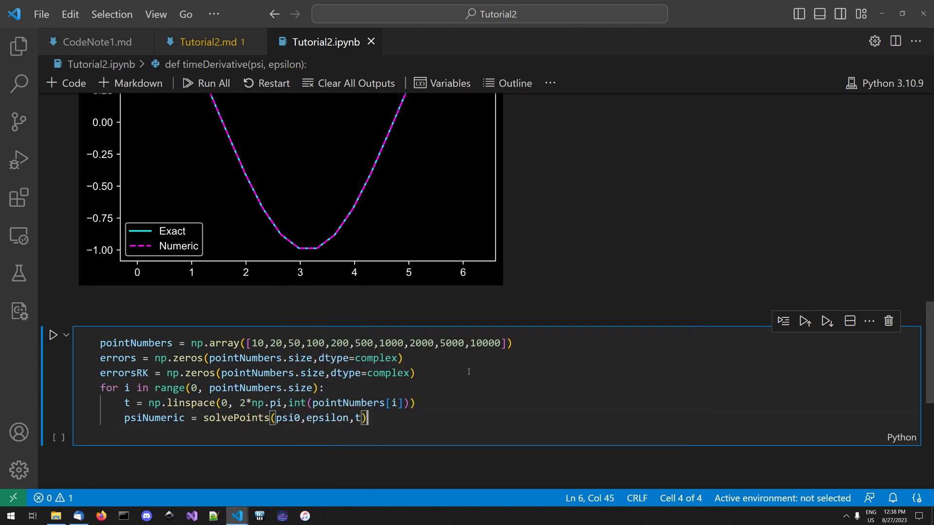
# - Duplicate the psiNumeric line below itself in the loop and rename the copied variable psiNumericRK4
pyautogui.keyDown('shift'); pyautogui.click(125, 419); pyautogui.keyUp('shift')
pyautogui.hotkey('ctrl', 'c')
pyautogui.click(390, 426)
pyautogui.press('Return')
pyautogui.hotkey('ctrl', 'v')
pyautogui.press('Home')
pyautogui.hotkey('ctrl', 'Right')
pyautogui.write('RK4')
# - Change the function called on the psiNumericRK4 line to solvePointsRK4 and save the notebook
pyautogui.hotkey('ctrl', 'Right')
pyautogui.hotkey('ctrl', 'Right')
pyautogui.write('R')
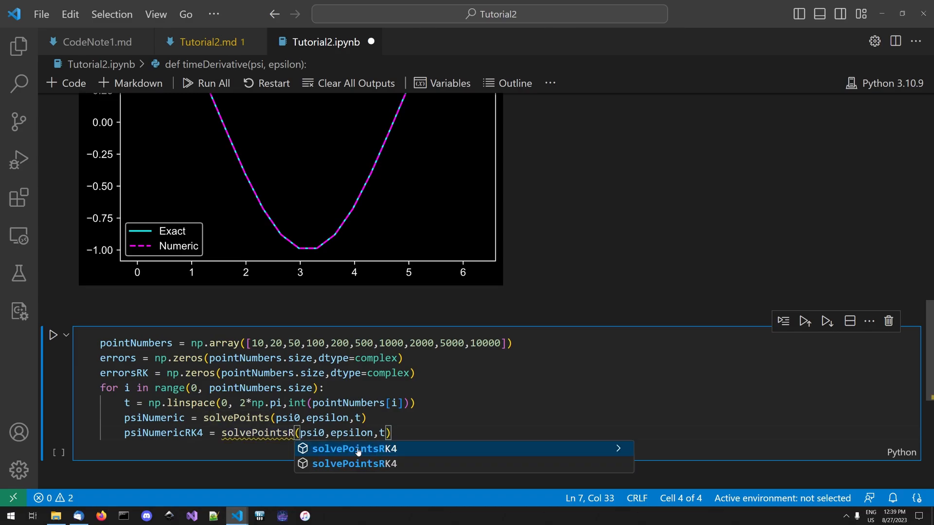
pyautogui.write('K4')
pyautogui.click(421, 434)
pyautogui.hotkey('ctrl', 's')
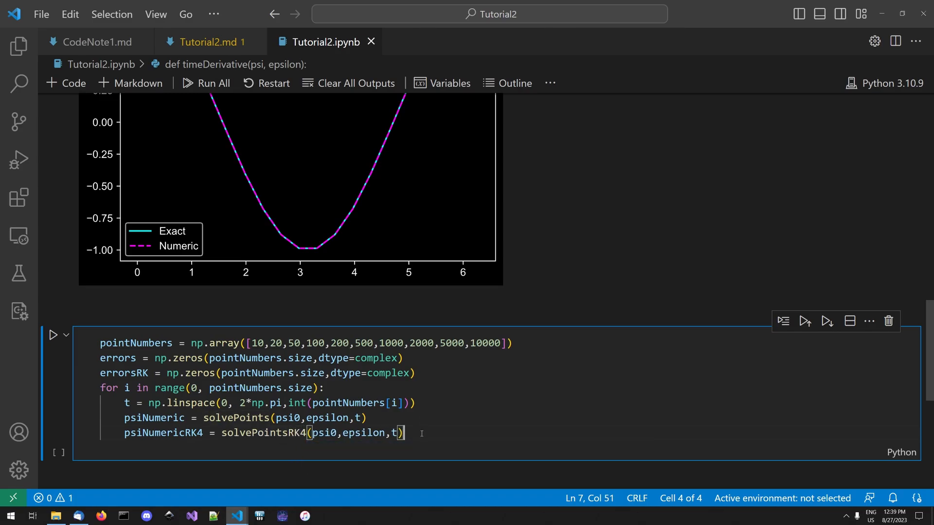
# - Add errors[i] = psiNumeric[-1] - 1 as the next line of the loop, saving the notebook along the way
pyautogui.press('Return')
pyautogui.hotkey('ctrl', 's')
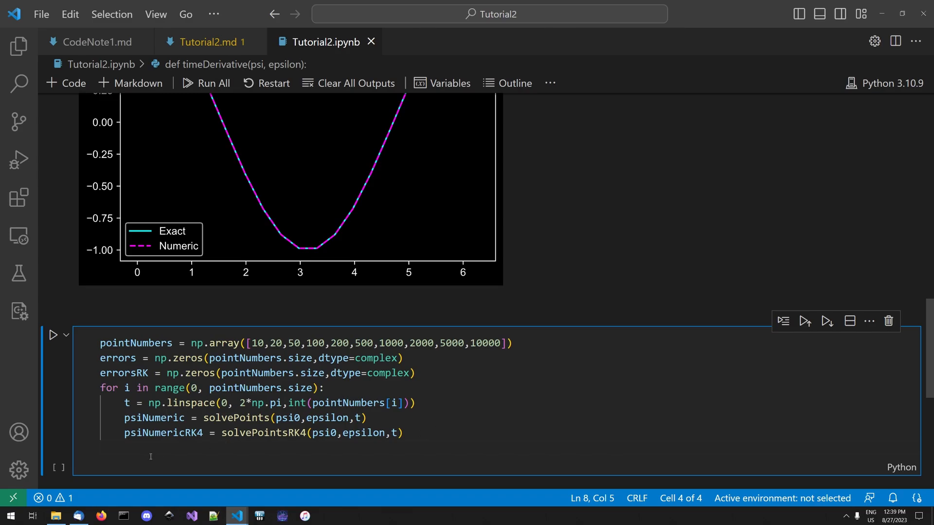
pyautogui.scroll(2, 480, 107)
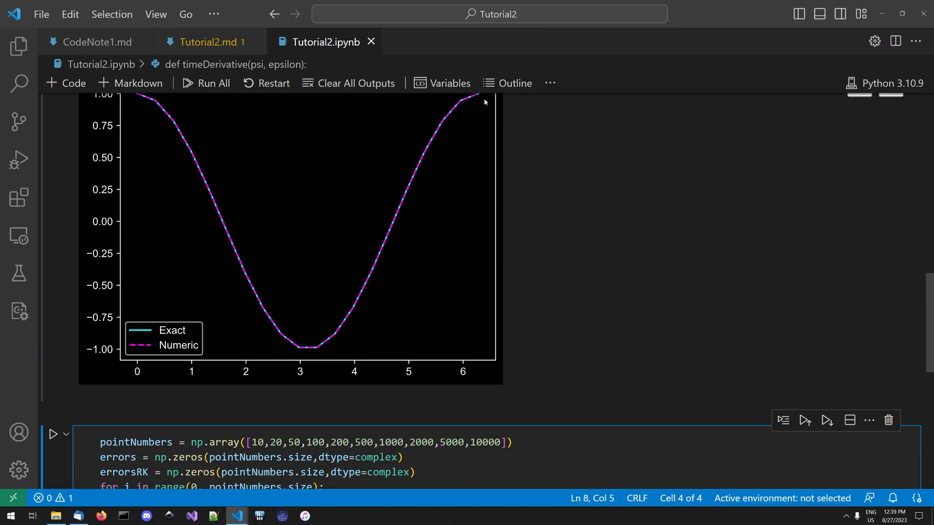
pyautogui.scroll(-3, 379, 385)
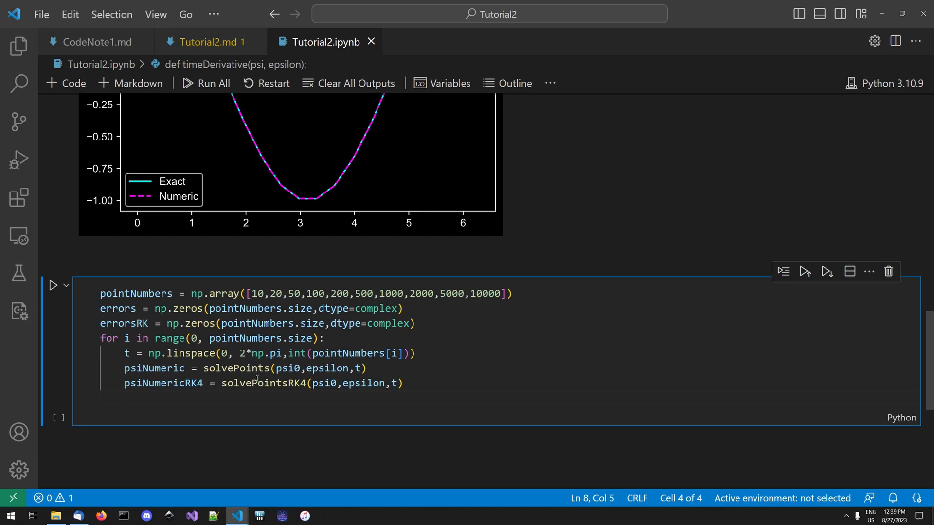
pyautogui.write('errors')
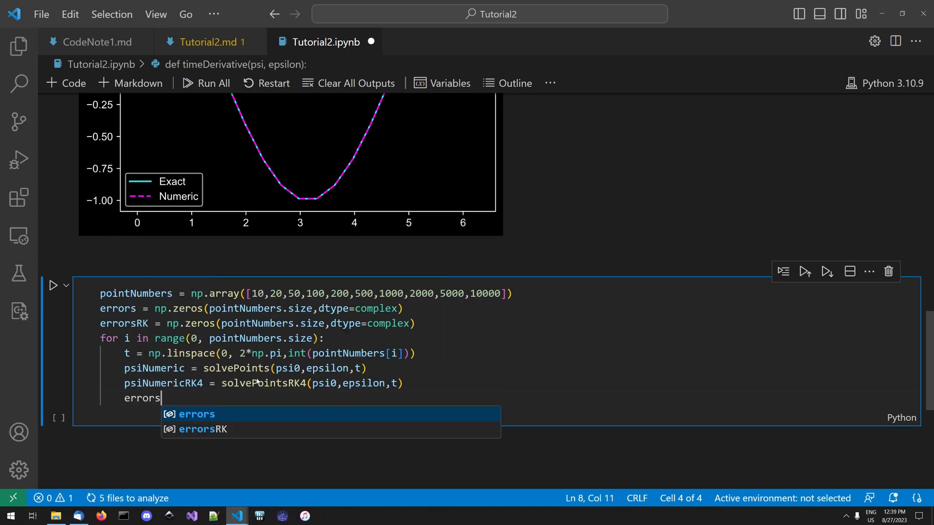
pyautogui.write('[i] = psiN')
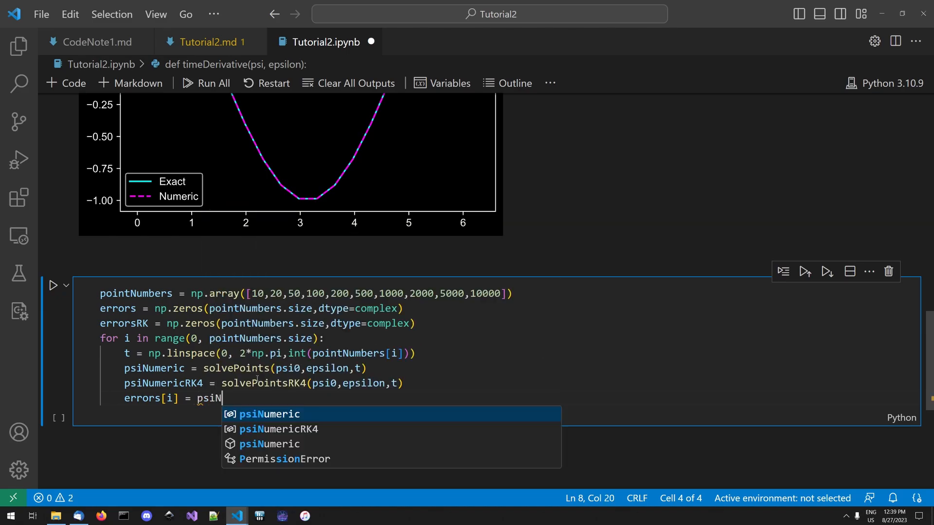
pyautogui.write('umeric[-1]')
pyautogui.hotkey('ctrl', 's')
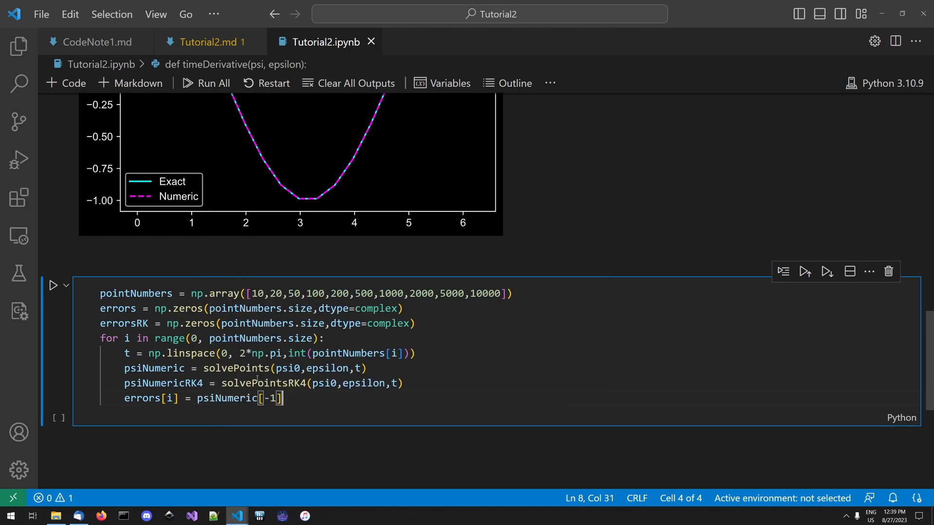
pyautogui.write('- 1')
# - Add errorsRK[i] = psiNumericRK4[-1] - 1 as the last line of the loop
pyautogui.press('Return')
pyautogui.write('errorsRK[i]')
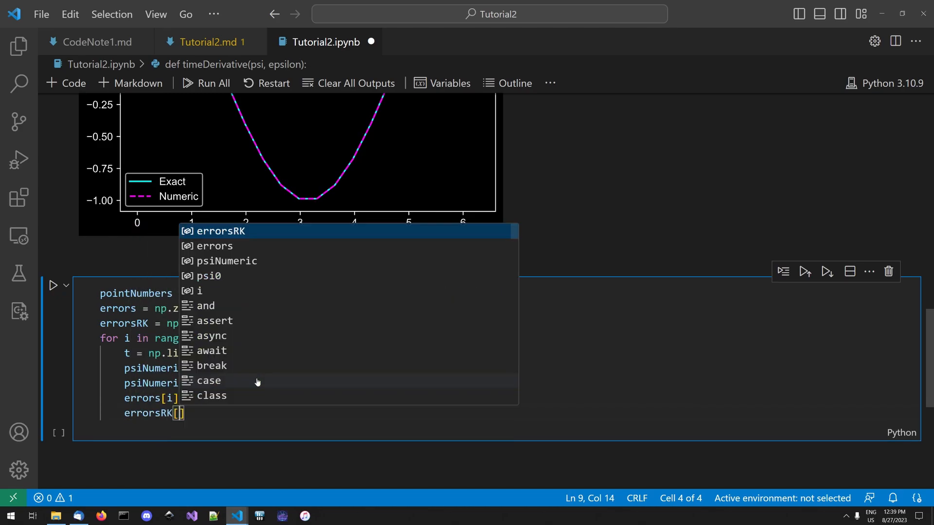
pyautogui.write(' = ')
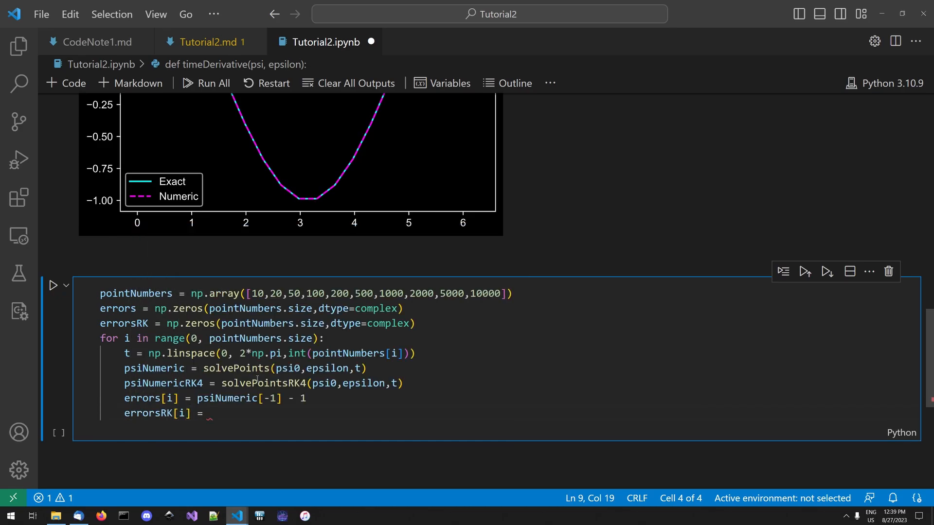
pyautogui.write('psiNumericRK4[-1] - 1')
# - Below the loop, unindented, add plt.loglog(pointNumbers, np.abs(errors), label="Euler")
pyautogui.press('Return')
pyautogui.press('BackSpace')
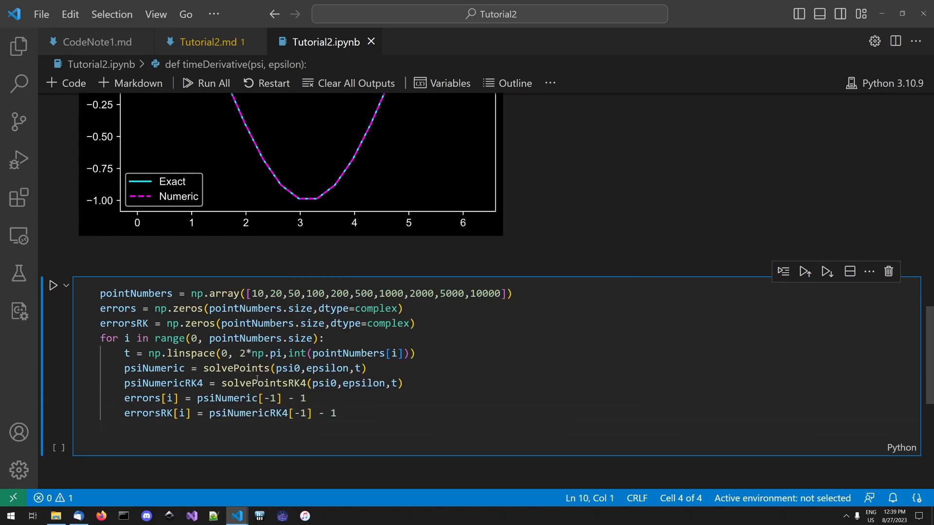
pyautogui.write('plt.log')
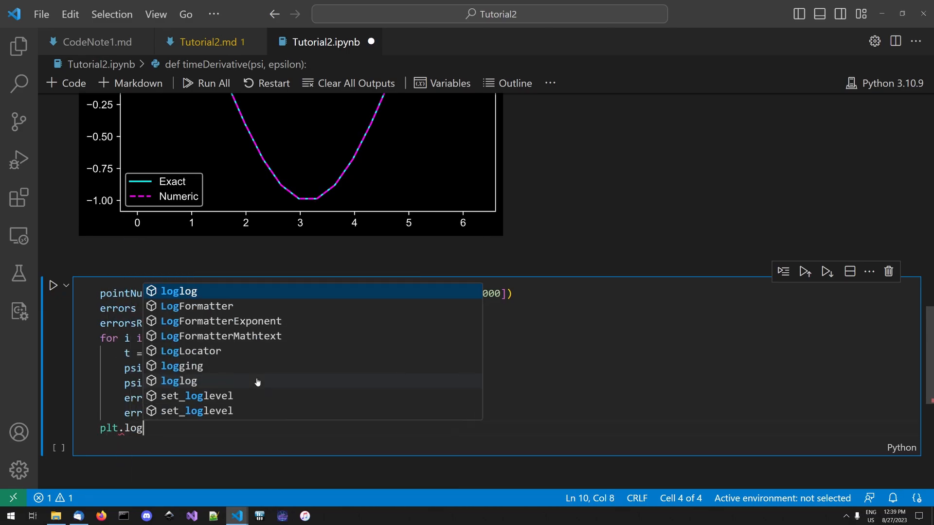
pyautogui.write('log(pointNumbers')
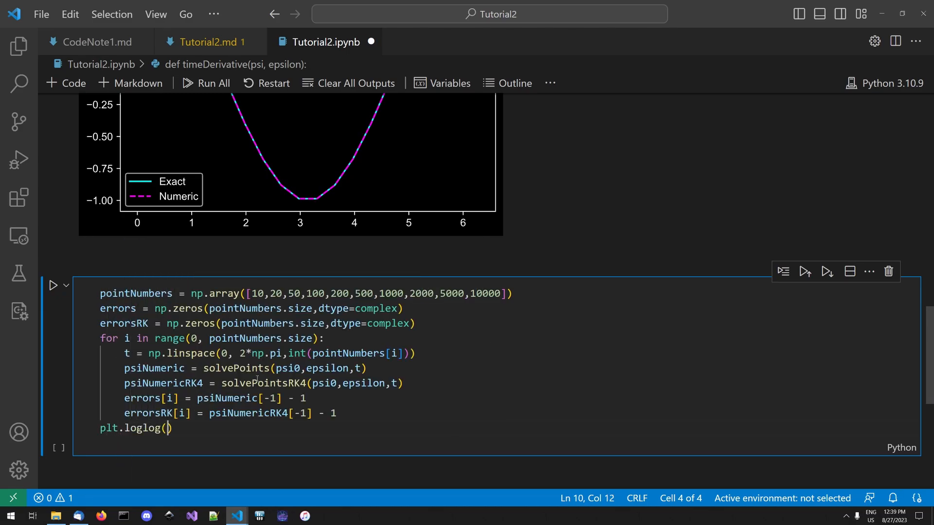
pyautogui.write(', np.abs(')
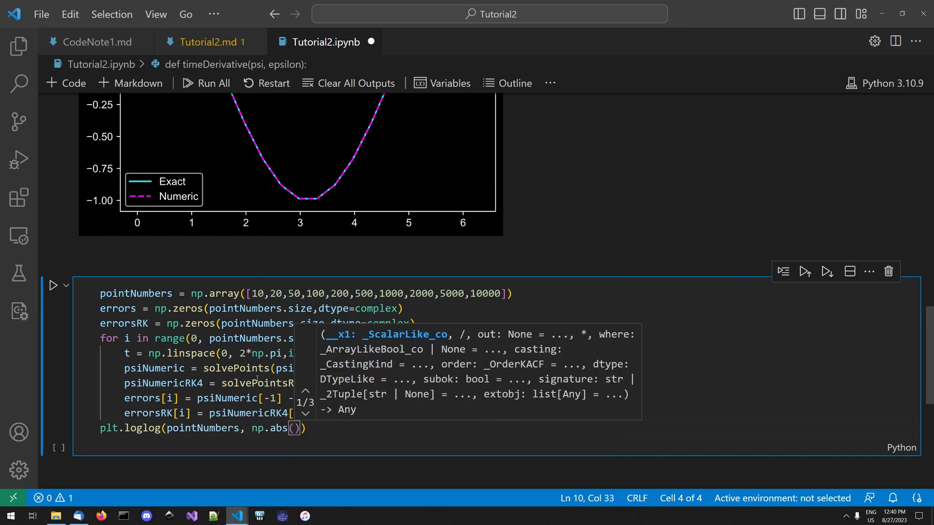
pyautogui.write('errors), ')
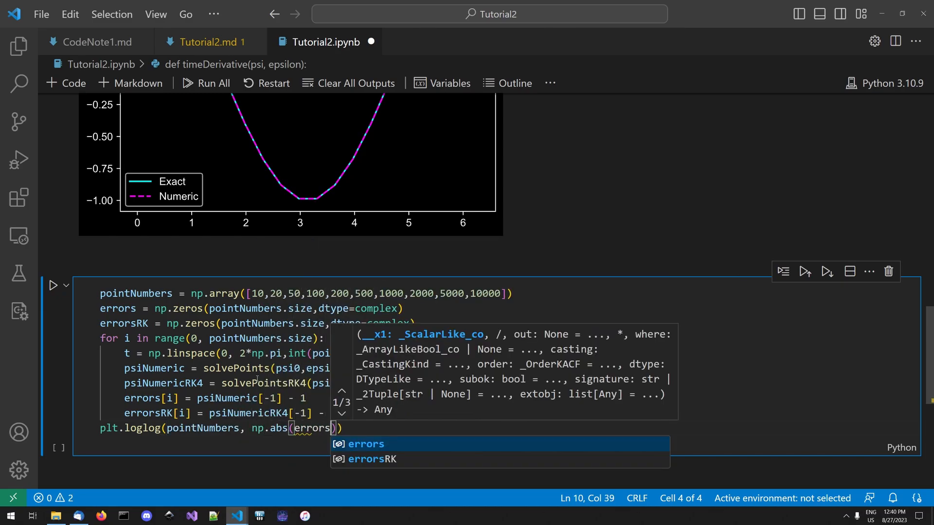
pyautogui.write('label="')
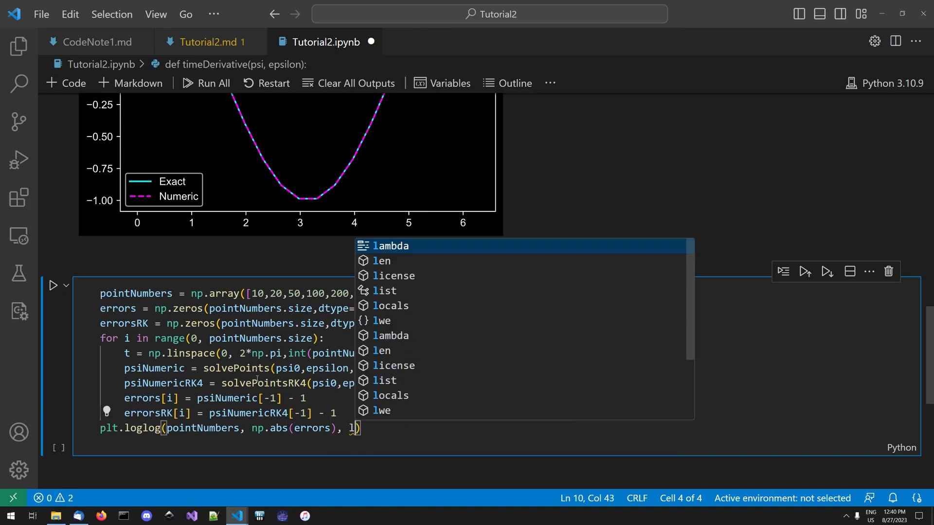
pyautogui.write('Euler")')
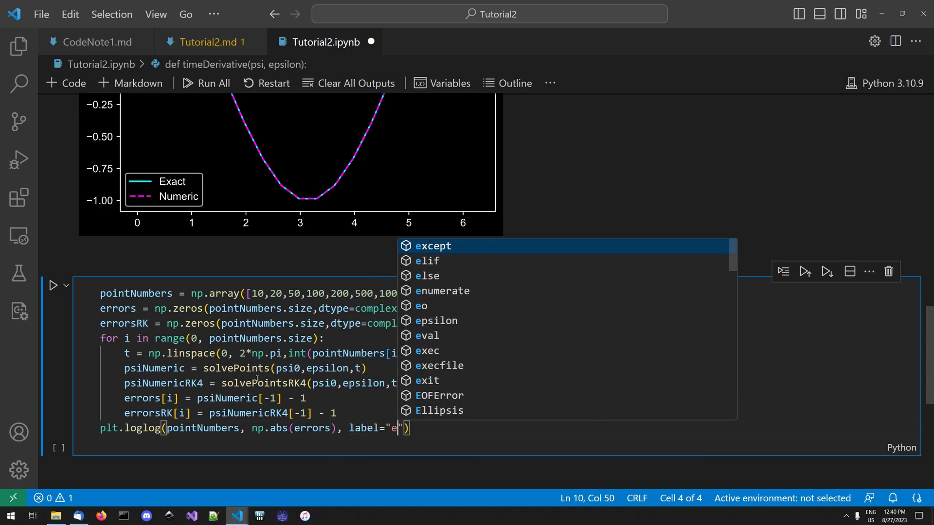
# - On a new line, add plt.loglog(pointNumbers, np.abs(errorsRK), label="RK4")
pyautogui.press('Return')
pyautogui.write('plt')
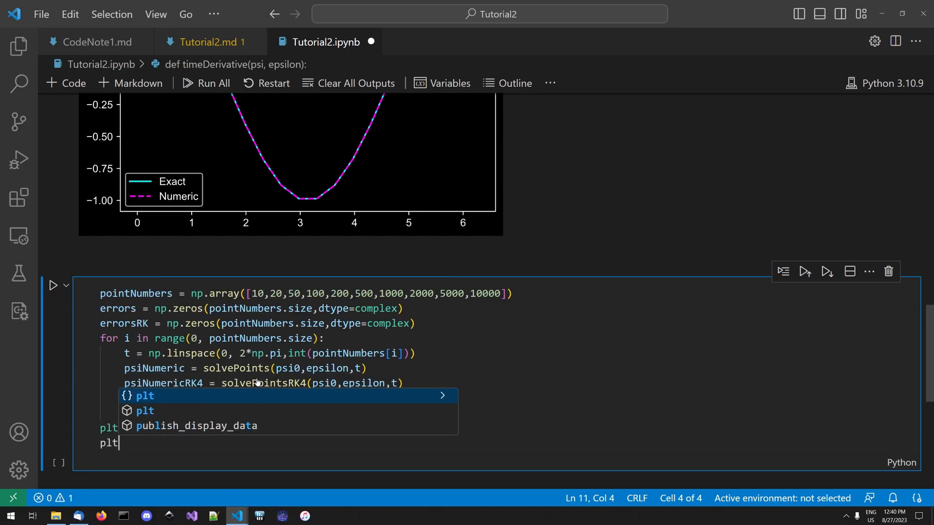
pyautogui.write('.loglog(pointNumbers, ')
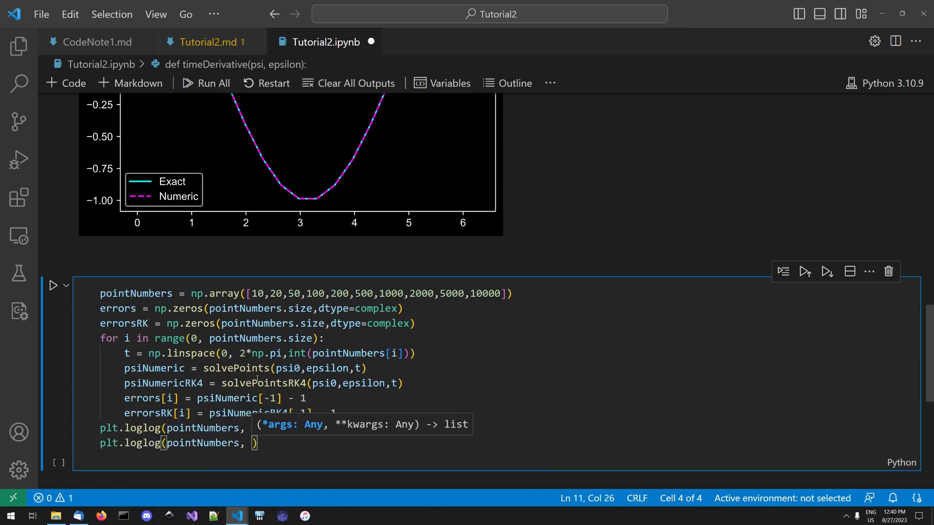
pyautogui.write('np.abs(errors')
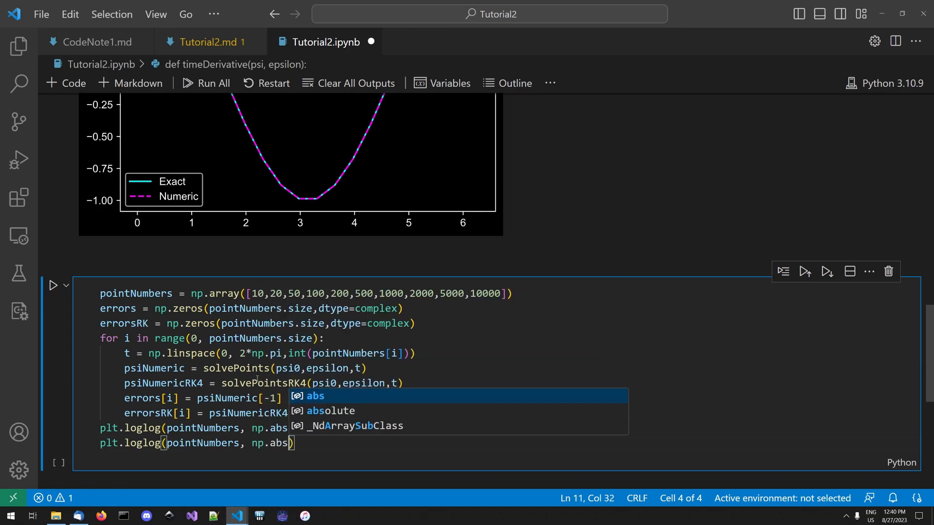
pyautogui.write('RK), la')
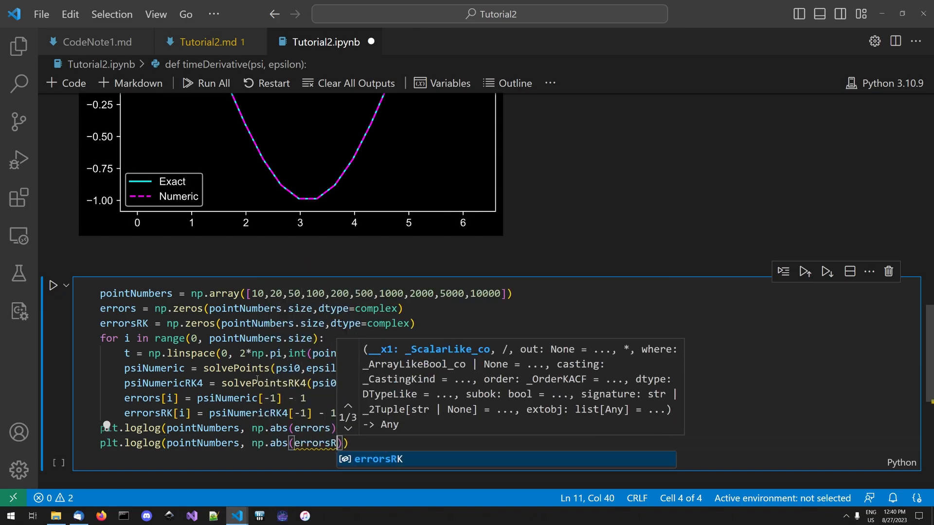
pyautogui.write('bel="RK')
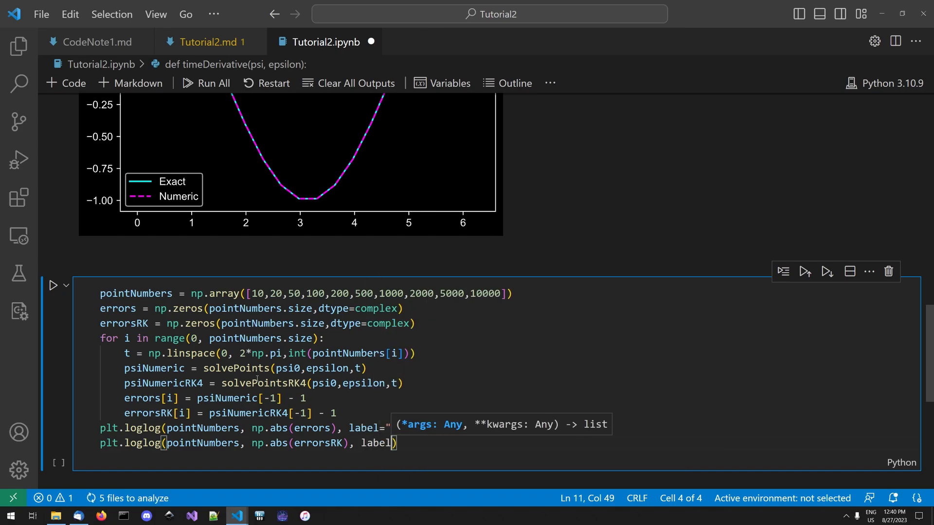
pyautogui.press('Escape')
pyautogui.write('")')
# - Finish the cell with plt.legend();, run it and save the notebook
pyautogui.press('Return')
pyautogui.write('p')
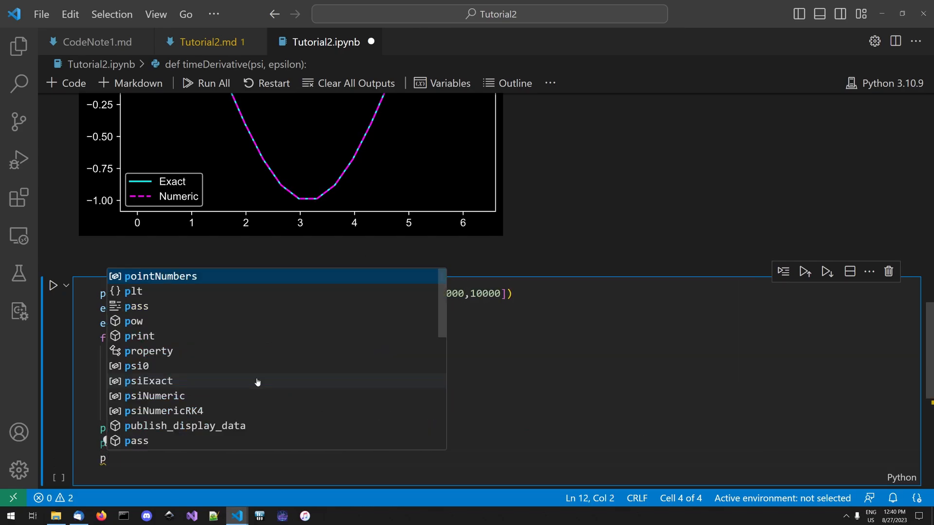
pyautogui.write('lt.legend();')
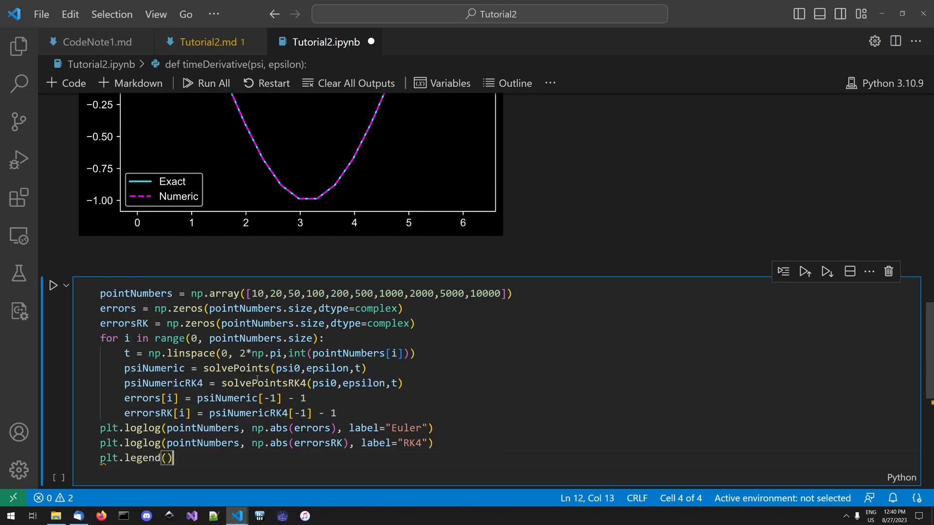
pyautogui.hotkey('shift', 'Return')
pyautogui.hotkey('ctrl', 's')
# - Append ,20 after the 10000 entry in the pointNumbers array
pyautogui.scroll(2, 242, 335)
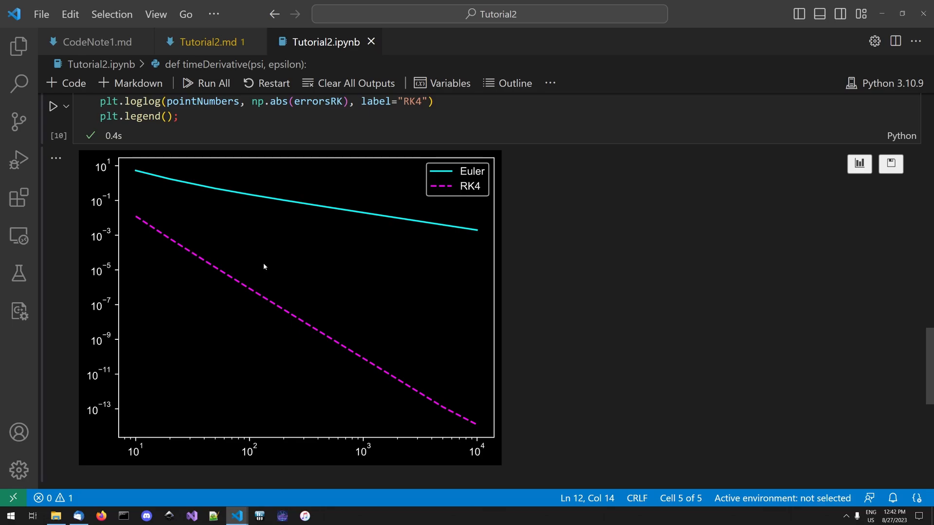
pyautogui.scroll(2, 230, 276)
pyautogui.scroll(-1, 232, 272)
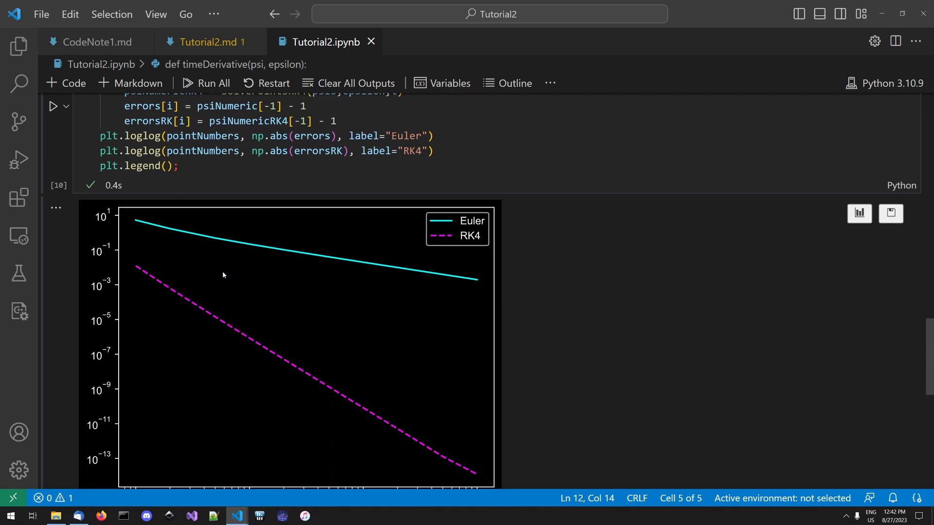
pyautogui.scroll(-1, 224, 271)
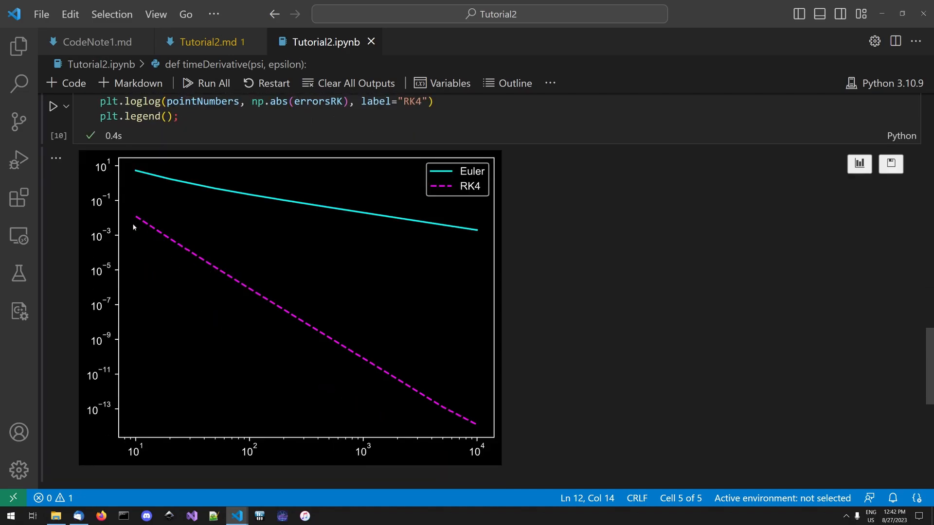
pyautogui.scroll(2, 185, 227)
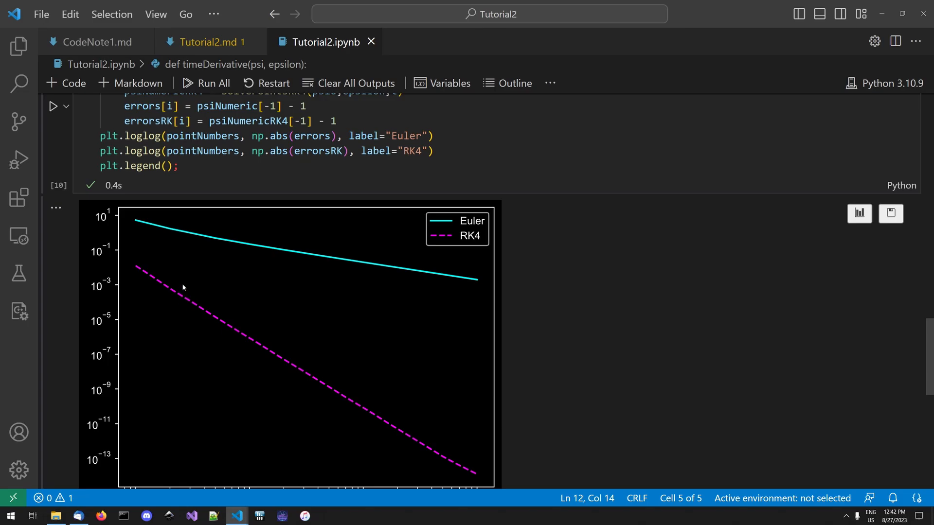
pyautogui.scroll(-4, 187, 292)
pyautogui.scroll(5, 185, 284)
pyautogui.click(502, 151)
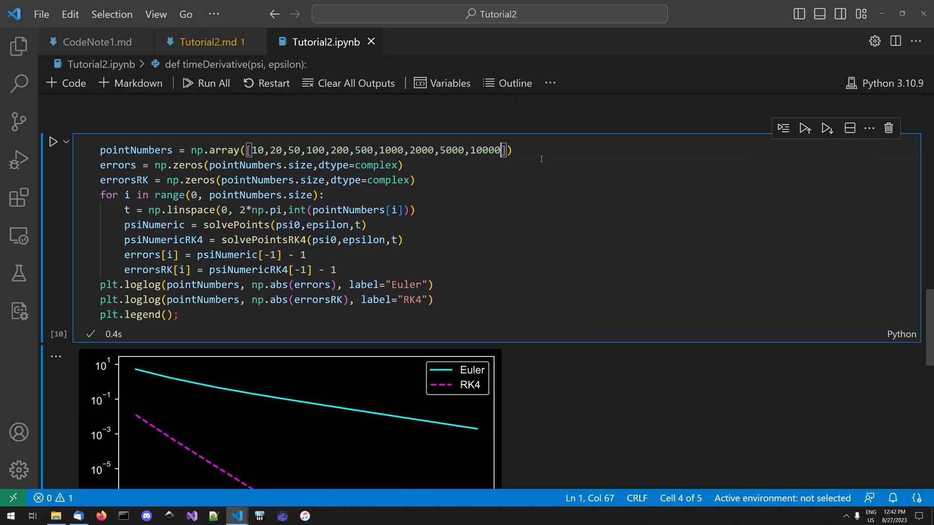
pyautogui.write(',20')
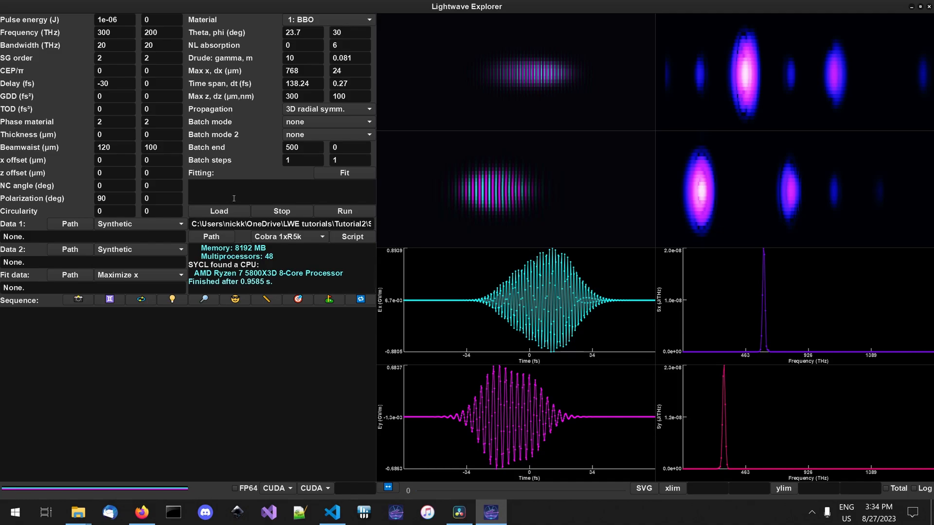
pyautogui.click(117, 32)
pyautogui.click(121, 43)
pyautogui.click(307, 94)
# - In Lightwave Explorer, set the x limits of the spectrum plots to 0 and 1400
pyautogui.click(696, 485)
pyautogui.write('0')
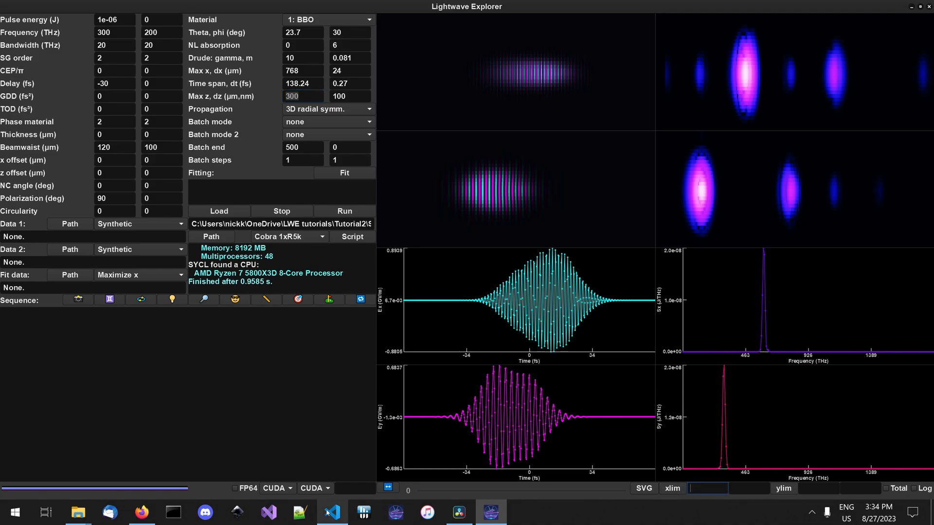
pyautogui.press('Tab')
pyautogui.write('1400')
pyautogui.click(675, 488)
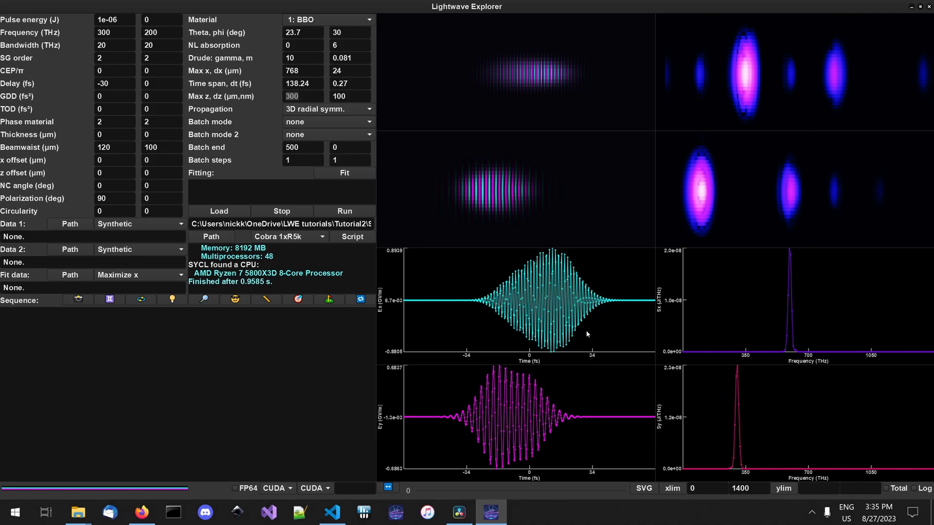
# - Set the y limits of the spectrum plots to 1e-20 and 3e-8 and enable the logarithmic scale
pyautogui.click(807, 488)
pyautogui.write('1e-20')
pyautogui.click(855, 488)
pyautogui.write('3e-8')
pyautogui.click(913, 488)
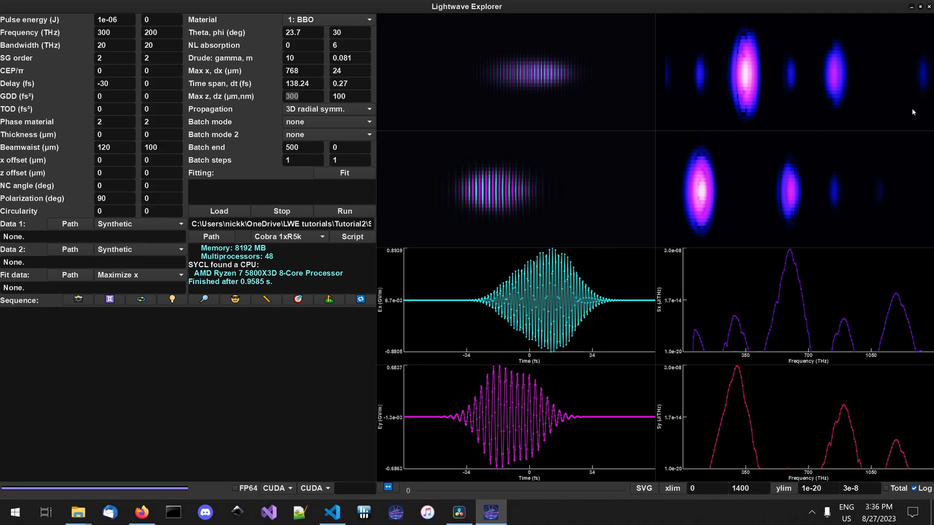
pyautogui.moveTo(912, 112)
pyautogui.click(362, 97)
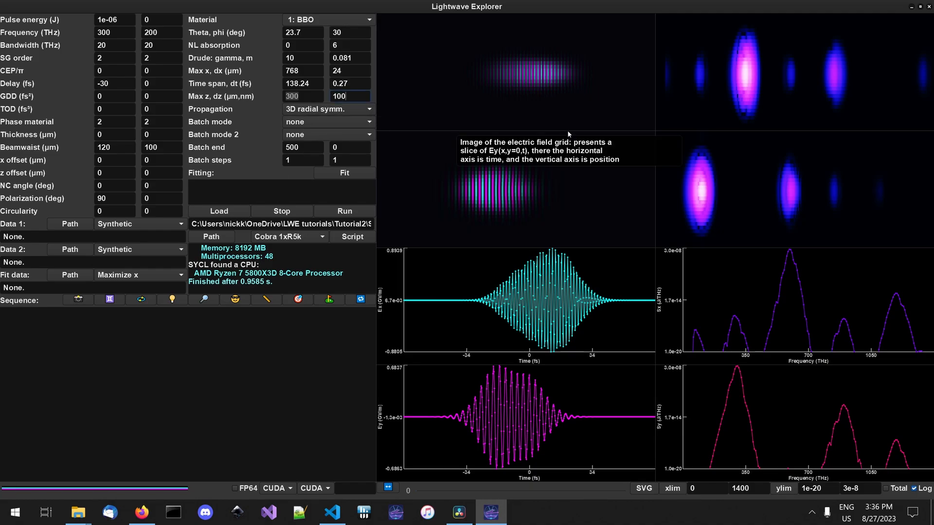
pyautogui.doubleClick(339, 96)
pyautogui.click(359, 97)
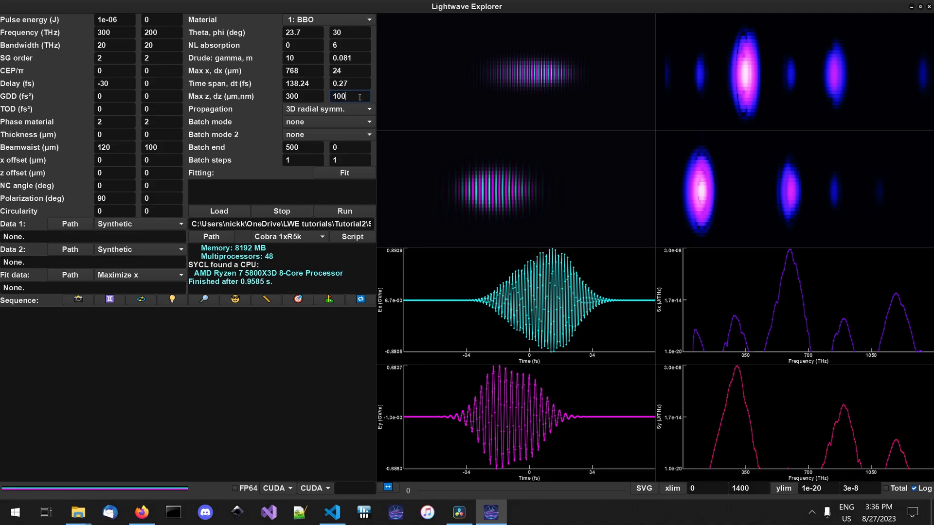
pyautogui.doubleClick(351, 95)
pyautogui.click(350, 97)
pyautogui.doubleClick(344, 97)
pyautogui.click(333, 100)
# - Set the primary batch mode to 35: dz and enter 100 nm as the starting dz
pyautogui.click(340, 121)
pyautogui.scroll(-3, 327, 214)
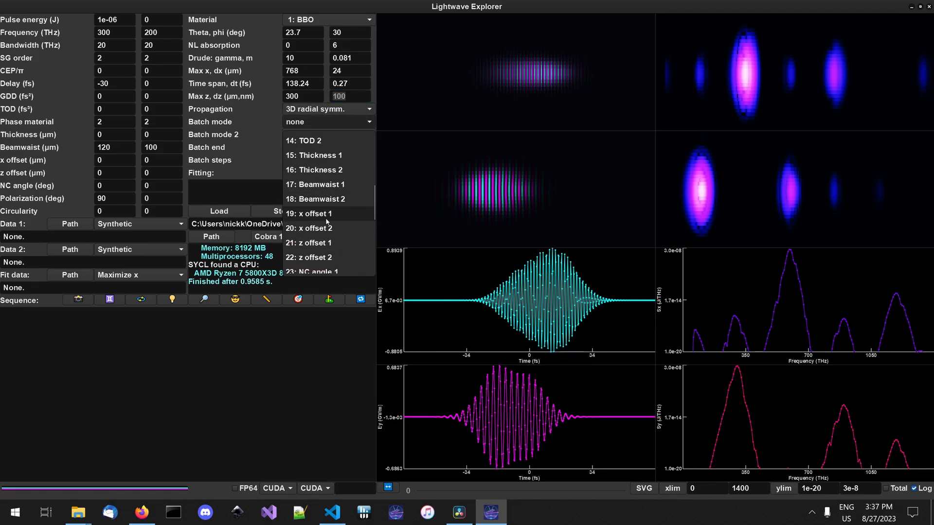
pyautogui.scroll(-5, 327, 221)
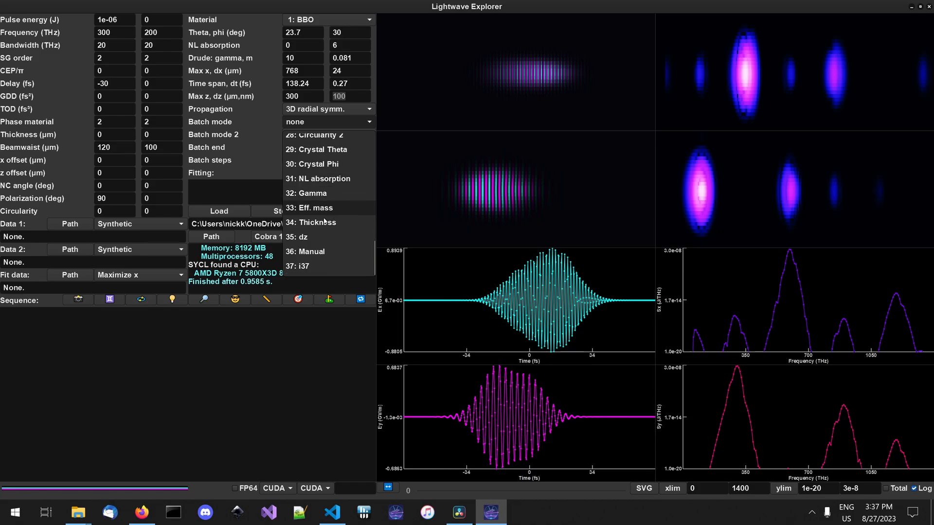
pyautogui.click(312, 237)
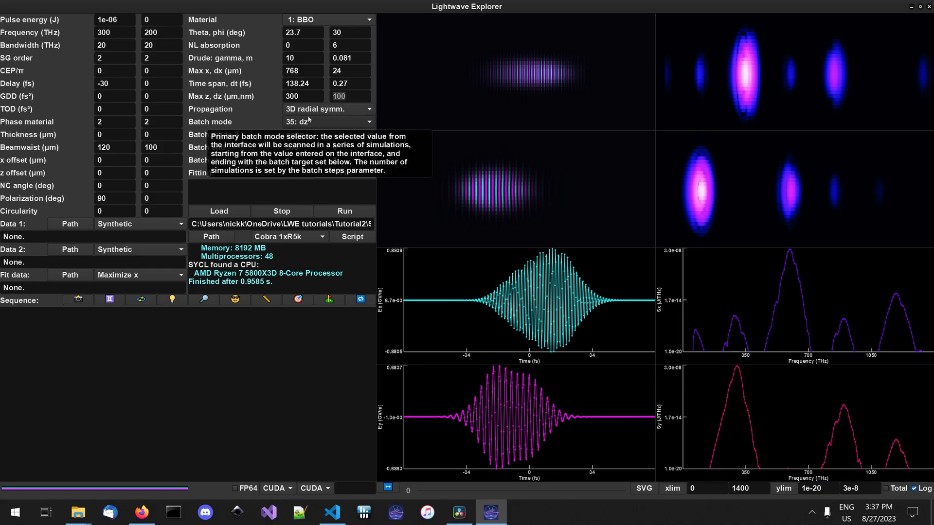
pyautogui.click(358, 94)
pyautogui.write('100')
# - Run the dz scan with 5 batch steps and browse its results back to simulation 0
pyautogui.click(306, 150)
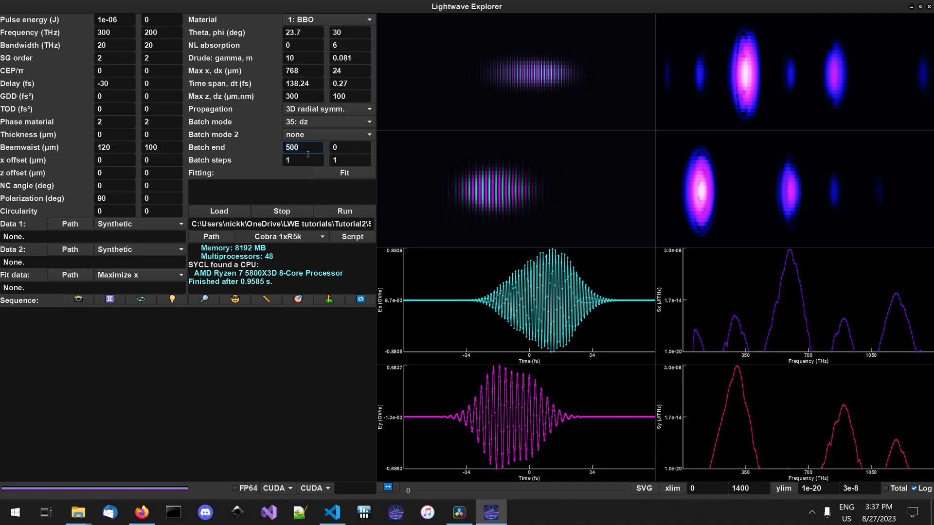
pyautogui.press('Tab')
pyautogui.write('5')
pyautogui.click(340, 212)
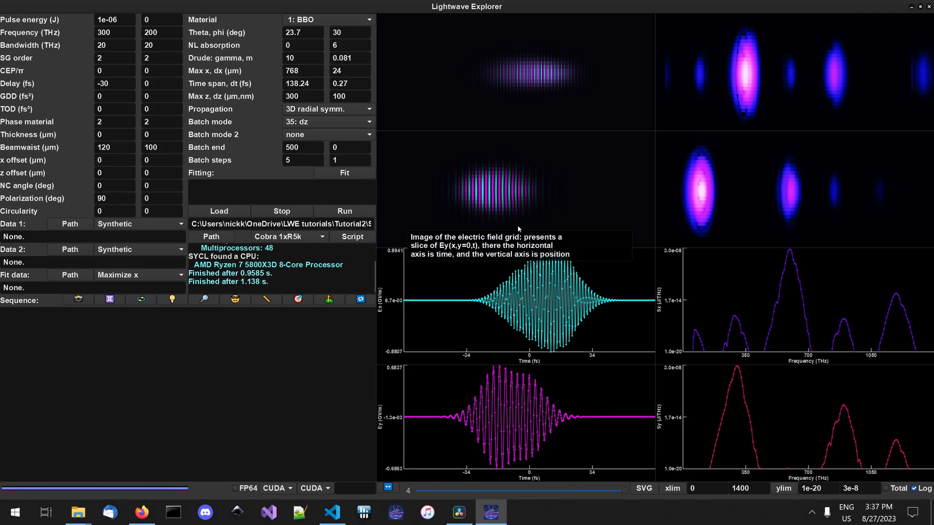
pyautogui.moveTo(626, 494); pyautogui.dragTo(483, 494)
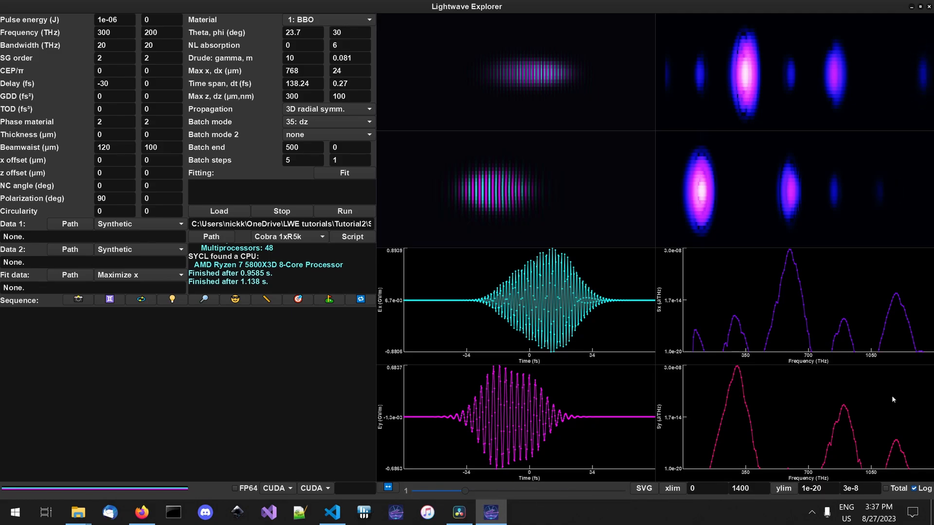
pyautogui.moveTo(463, 491); pyautogui.dragTo(408, 492)
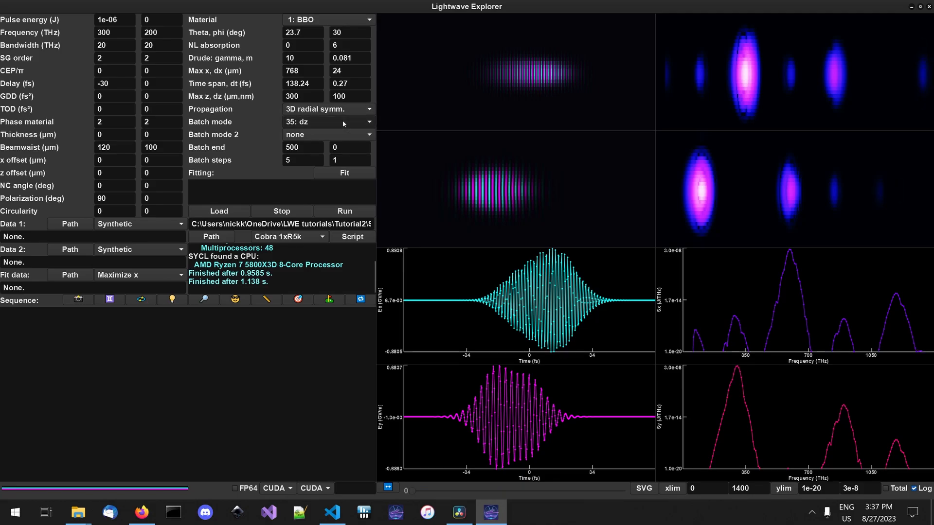
# - Set the primary batch mode to none and run a single simulation with dz at 50 nm
pyautogui.click(343, 123)
pyautogui.scroll(10, 348, 160)
pyautogui.click(348, 138)
pyautogui.doubleClick(357, 95)
pyautogui.write('50')
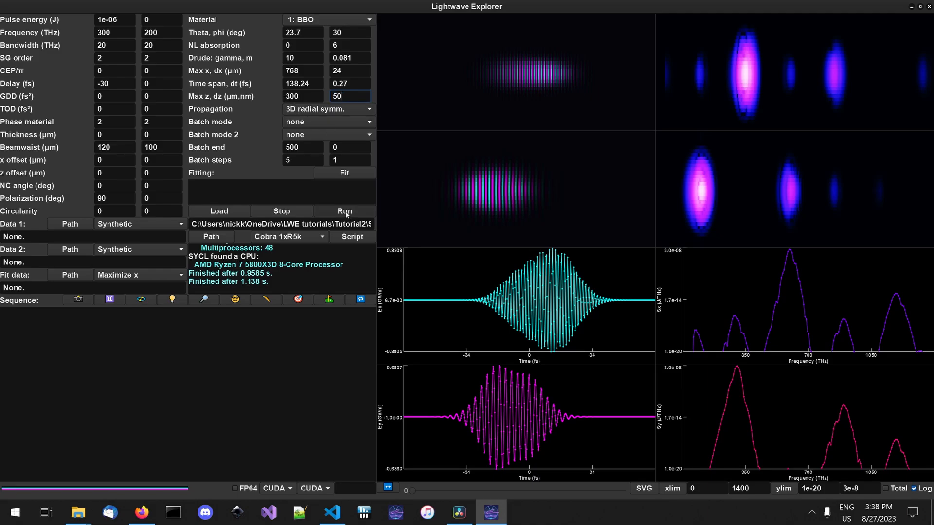
pyautogui.click(347, 213)
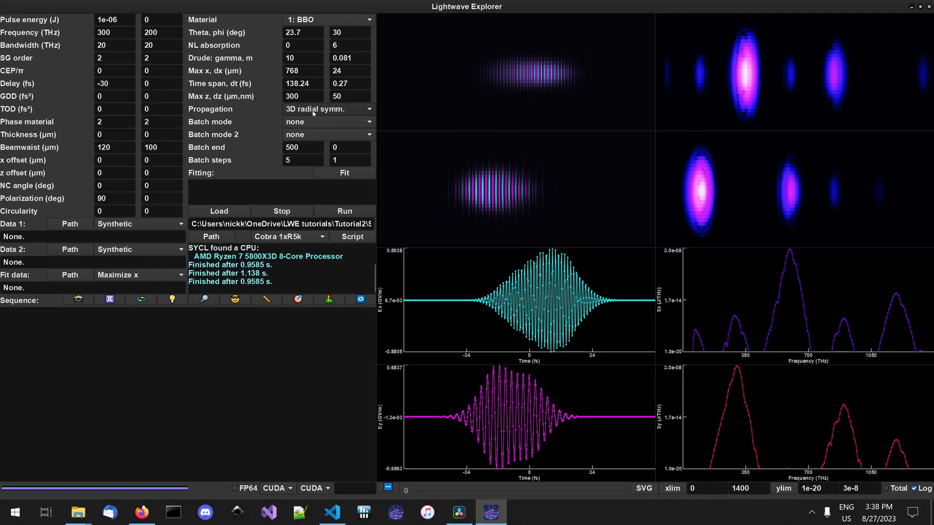
# - Set dz to 100 nm and run the simulation
pyautogui.moveTo(346, 97); pyautogui.dragTo(281, 101)
pyautogui.write('100')
pyautogui.click(344, 211)
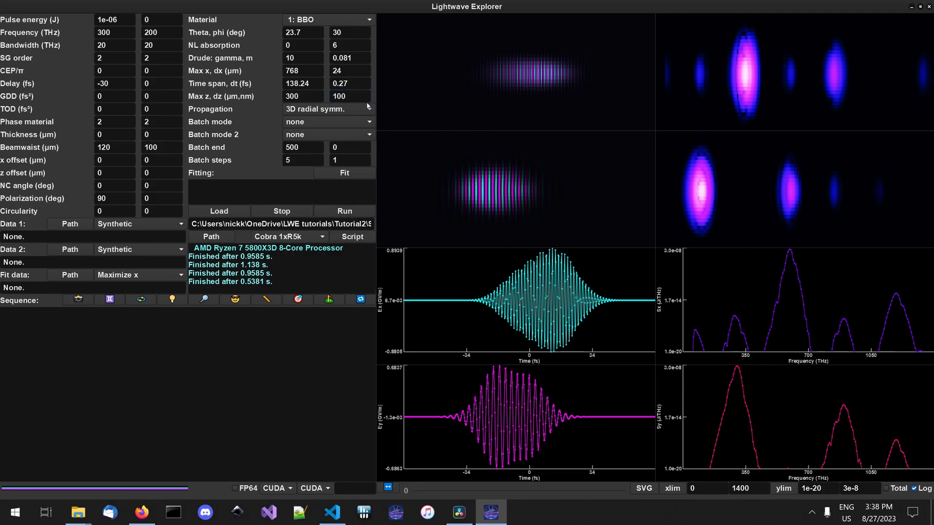
# - Run the simulation with dz at 200 nm and again at 300 nm
pyautogui.doubleClick(348, 97)
pyautogui.write('200')
pyautogui.click(349, 213)
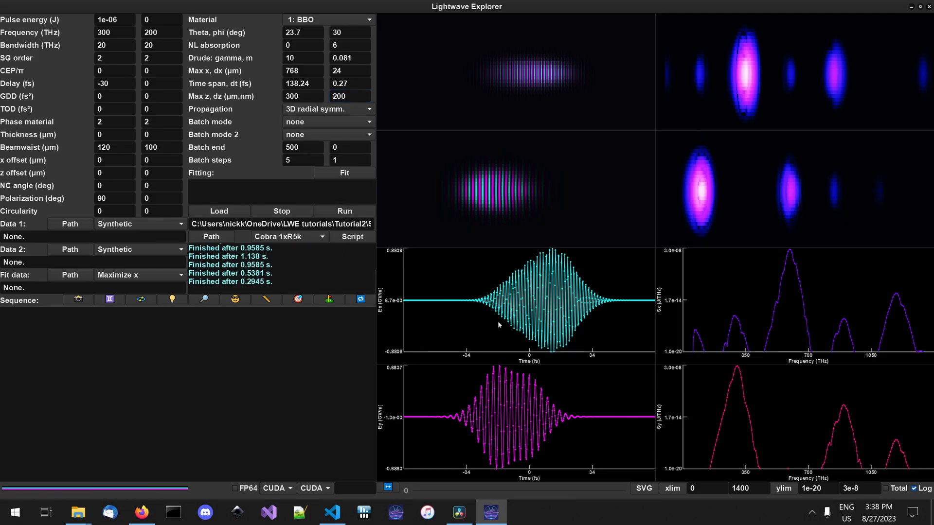
pyautogui.doubleClick(347, 97)
pyautogui.write('300')
pyautogui.click(345, 211)
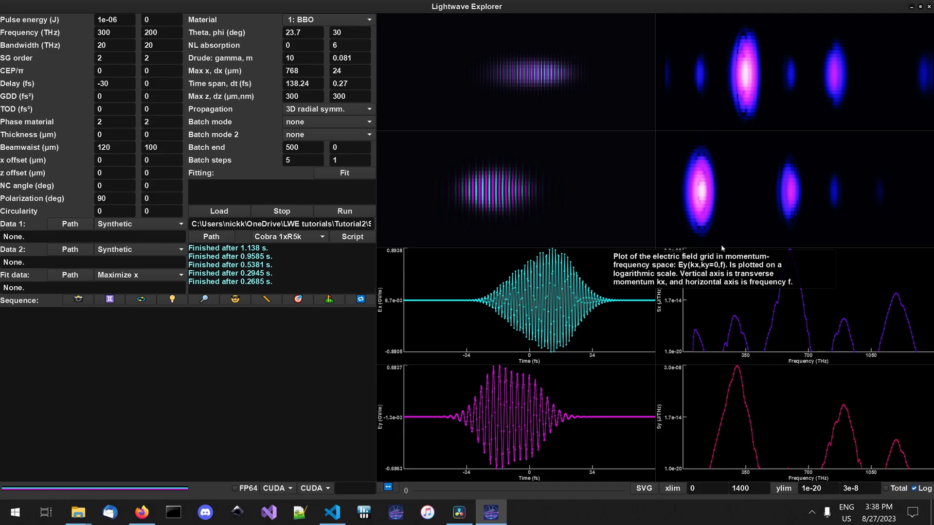
pyautogui.moveTo(701, 163)
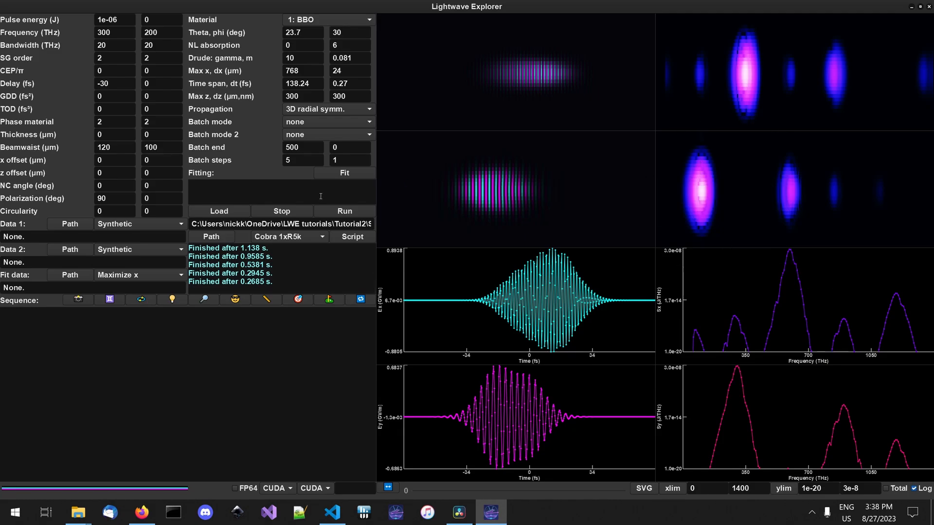
# - Return dz to 200 nm, run the simulation and inspect the highest-frequency feature in the Ex momentum-frequency plot
pyautogui.click(345, 94)
pyautogui.press('BackSpace')
pyautogui.press('BackSpace')
pyautogui.press('BackSpace')
pyautogui.write('200')
pyautogui.click(356, 214)
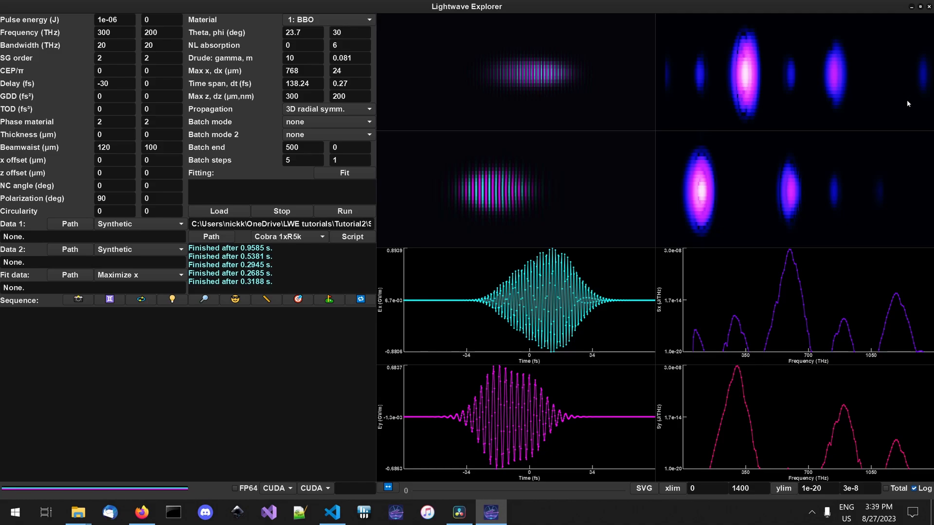
pyautogui.moveTo(907, 103)
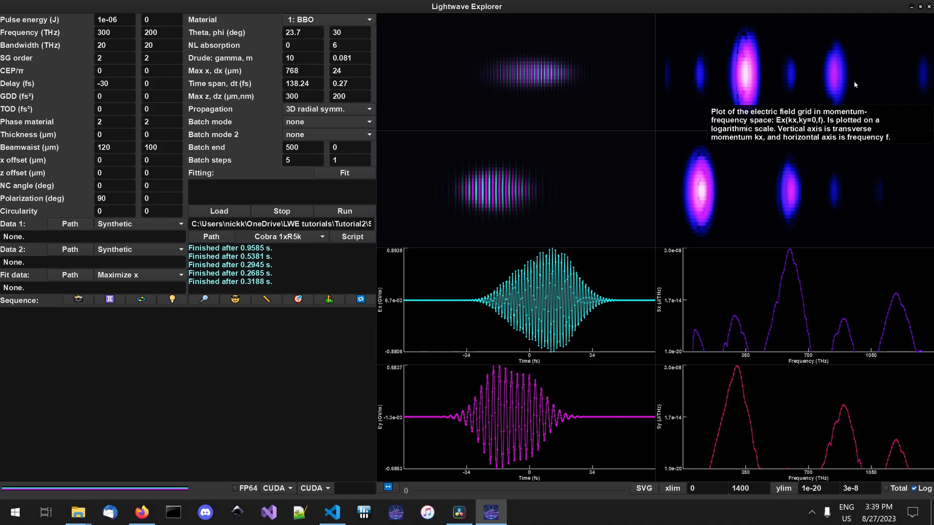
pyautogui.moveTo(579, 120)
pyautogui.moveTo(764, 98)
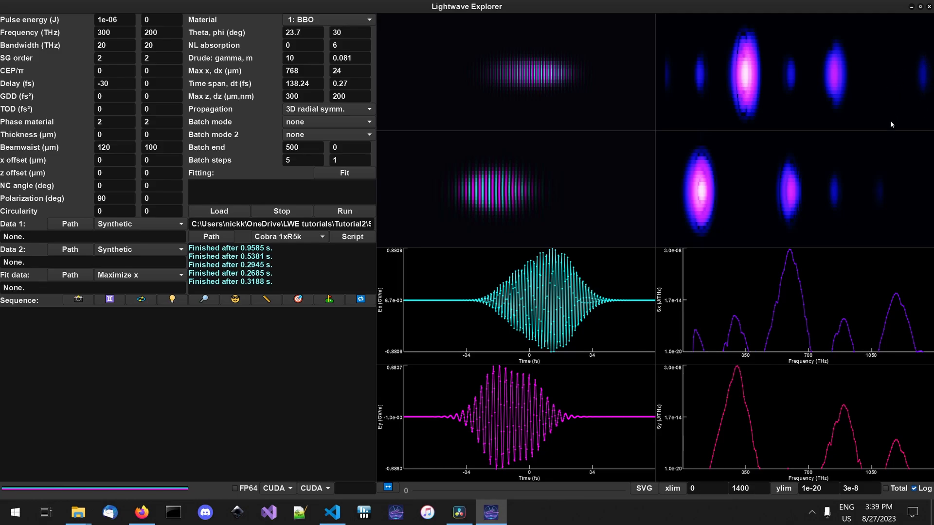
pyautogui.moveTo(891, 124)
# - Run the simulation with dz at 500 nm and again at 400 nm
pyautogui.doubleClick(357, 93)
pyautogui.write('500')
pyautogui.click(343, 215)
pyautogui.press('BackSpace')
pyautogui.press('BackSpace')
pyautogui.press('BackSpace')
pyautogui.write('400')
pyautogui.click(343, 213)
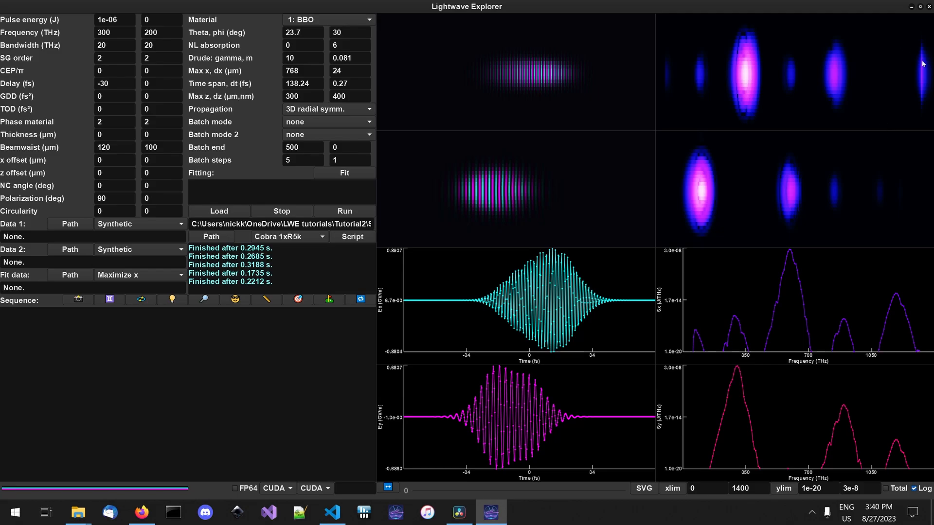
# - Run the simulation with max z at 400 µm and again at 500 µm
pyautogui.moveTo(480, 138)
pyautogui.press('BackSpace')
pyautogui.write('4')
pyautogui.click(359, 213)
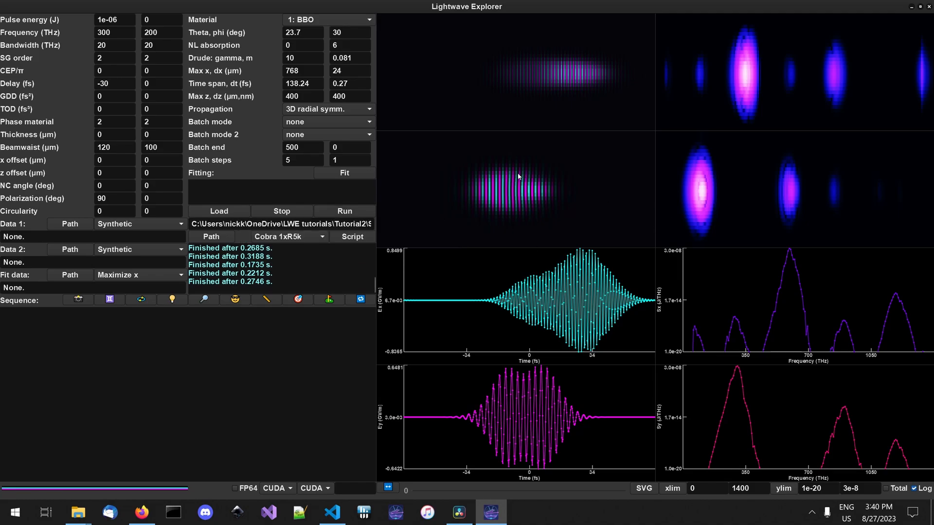
pyautogui.doubleClick(292, 96)
pyautogui.write('500')
pyautogui.click(348, 211)
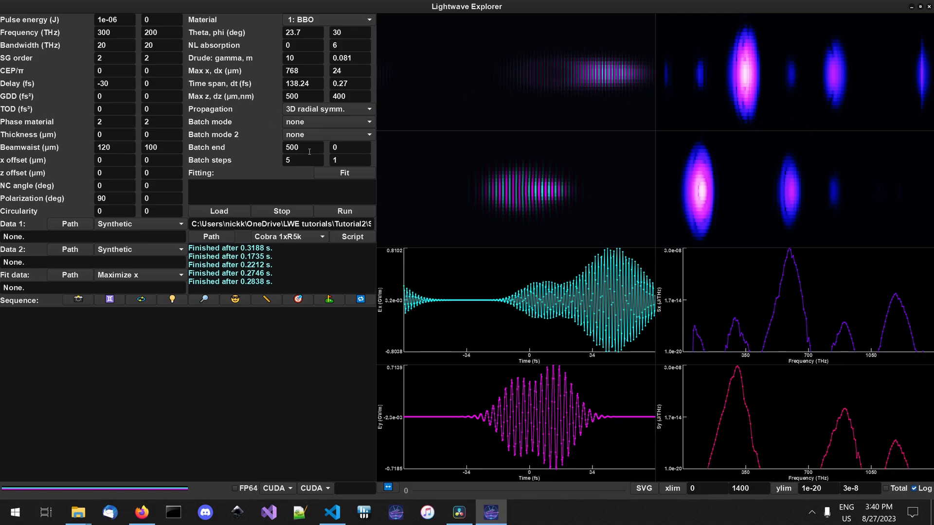
# - Set max z back to 300 µm and run the simulation, first with the current dz and again with 200 nm
pyautogui.doubleClick(319, 96)
pyautogui.write('300')
pyautogui.click(356, 210)
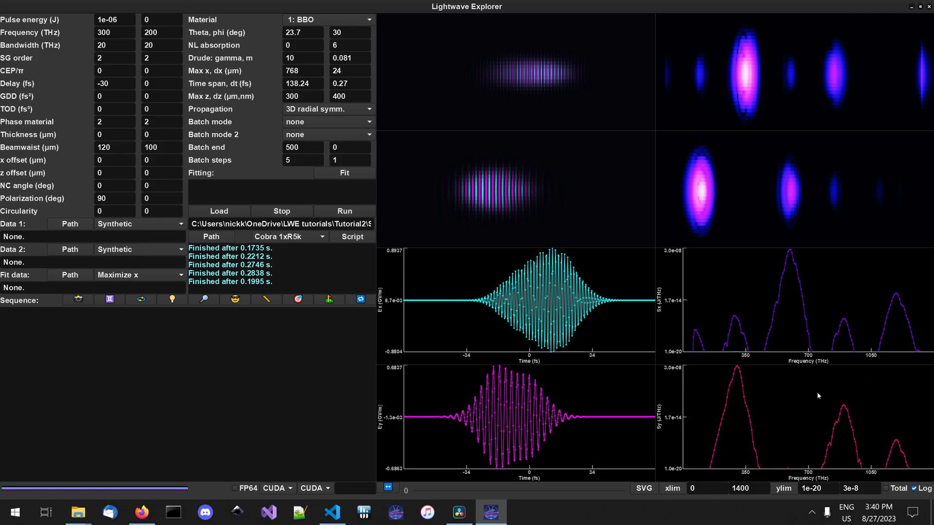
pyautogui.doubleClick(351, 97)
pyautogui.write('200')
pyautogui.click(356, 211)
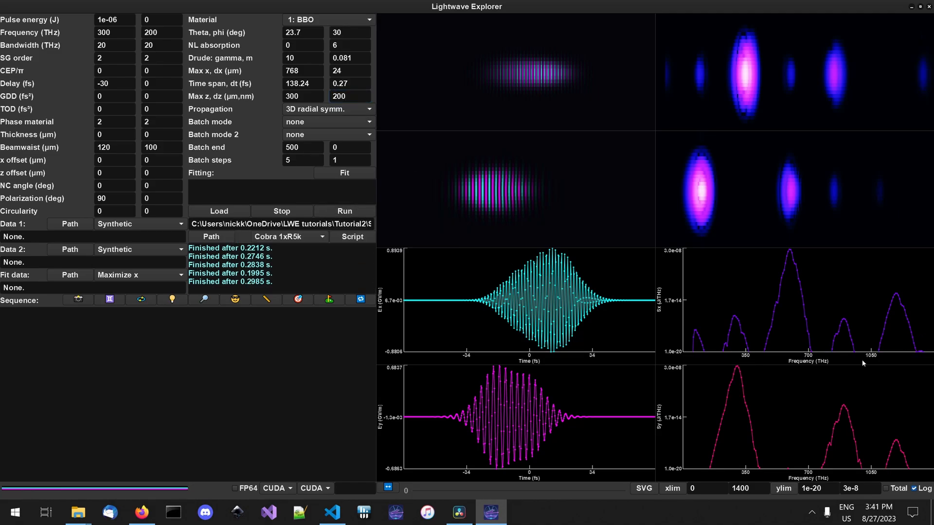
# - Set dz to 400 nm and rerun the simulation
pyautogui.doubleClick(349, 97)
pyautogui.write('40')
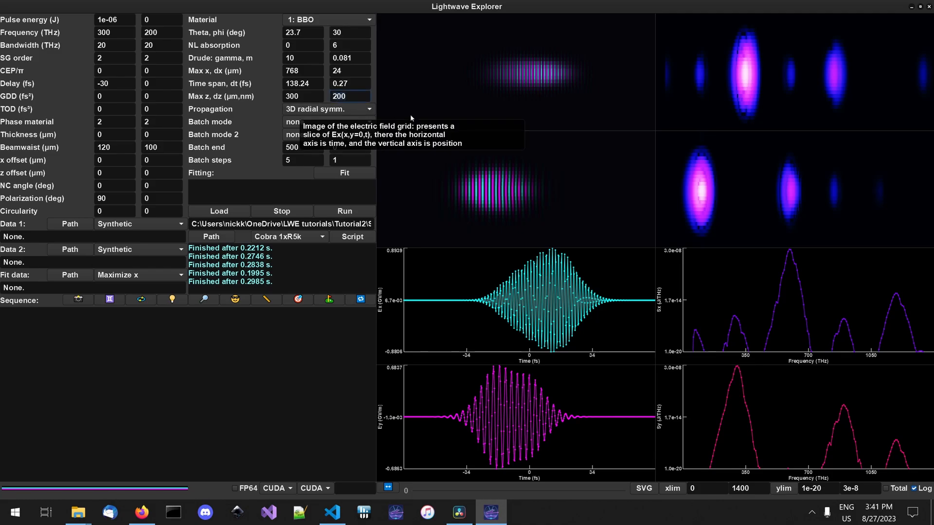
pyautogui.write('0')
pyautogui.click(360, 209)
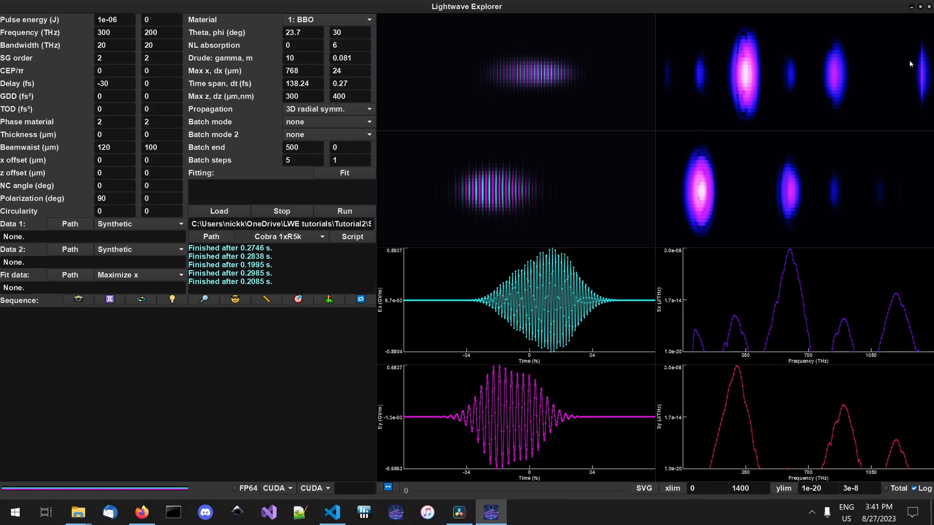
# - Restore dz to 200 nm, rerun the simulation and examine the features in the momentum-frequency plots
pyautogui.doubleClick(347, 97)
pyautogui.write('200')
pyautogui.click(344, 211)
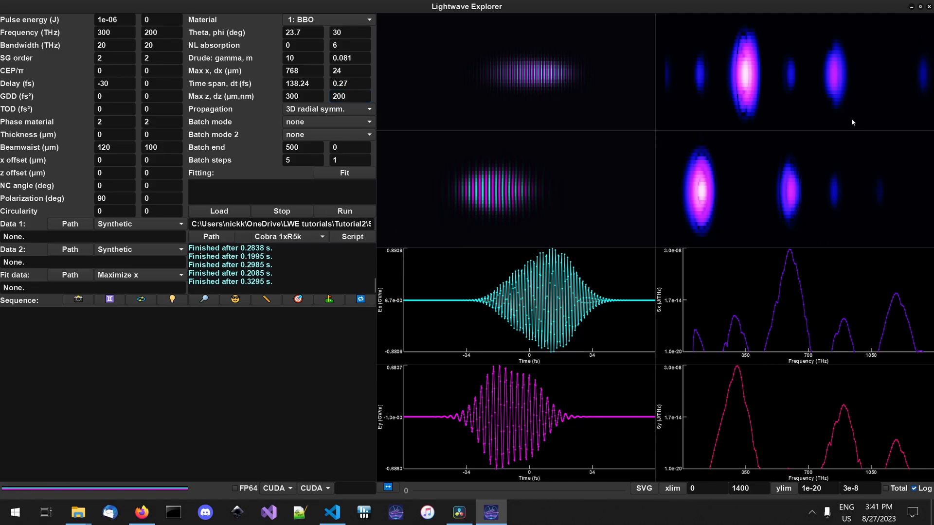
pyautogui.moveTo(693, 223)
pyautogui.moveTo(777, 86)
pyautogui.moveTo(668, 37)
pyautogui.moveTo(857, 55)
# - Run the simulation with the time step dt at 0.275 fs and again at 0.28 fs
pyautogui.moveTo(912, 102)
pyautogui.click(351, 84)
pyautogui.write('5')
pyautogui.click(358, 211)
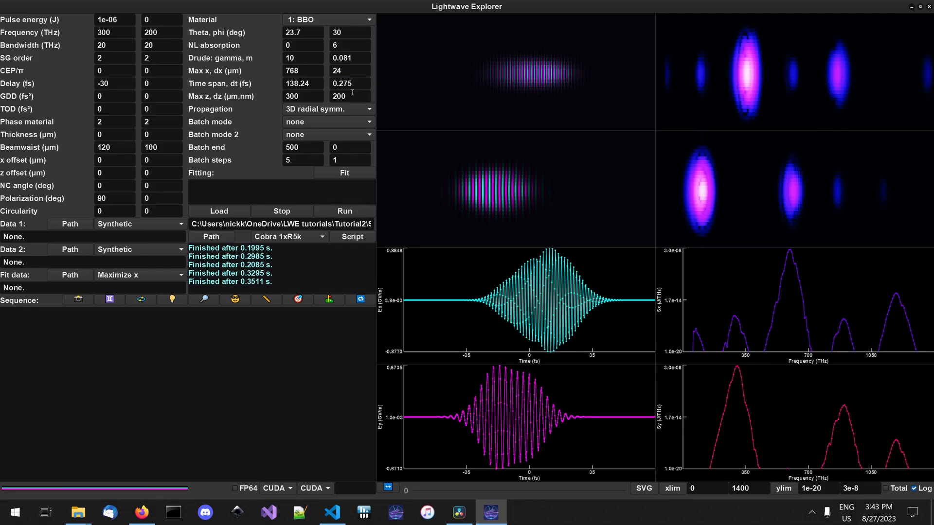
pyautogui.click(369, 89)
pyautogui.press('BackSpace')
pyautogui.press('BackSpace')
pyautogui.write('8')
pyautogui.click(339, 212)
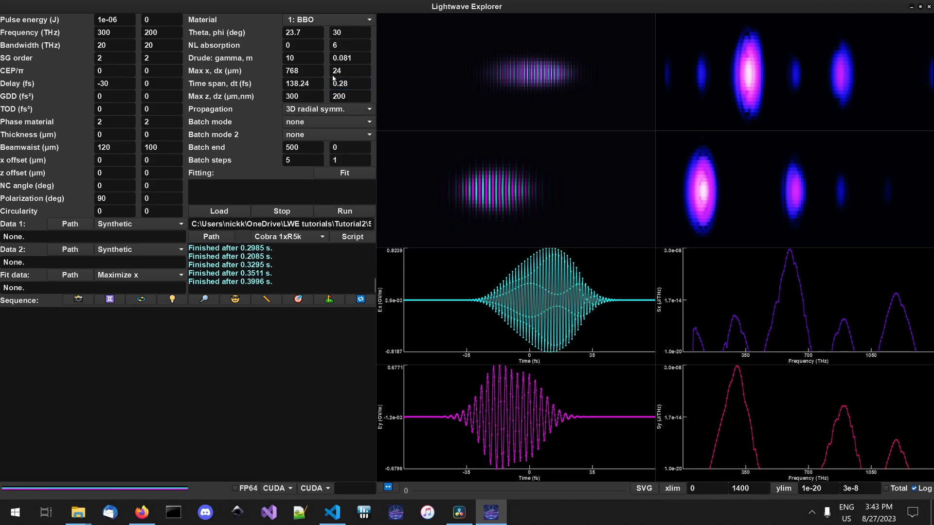
# - Run the simulation with dt at 0.285 fs and again at 0.29 fs, checking the highest-frequency feature of the Ex plot
pyautogui.click(350, 85)
pyautogui.write('5')
pyautogui.click(345, 212)
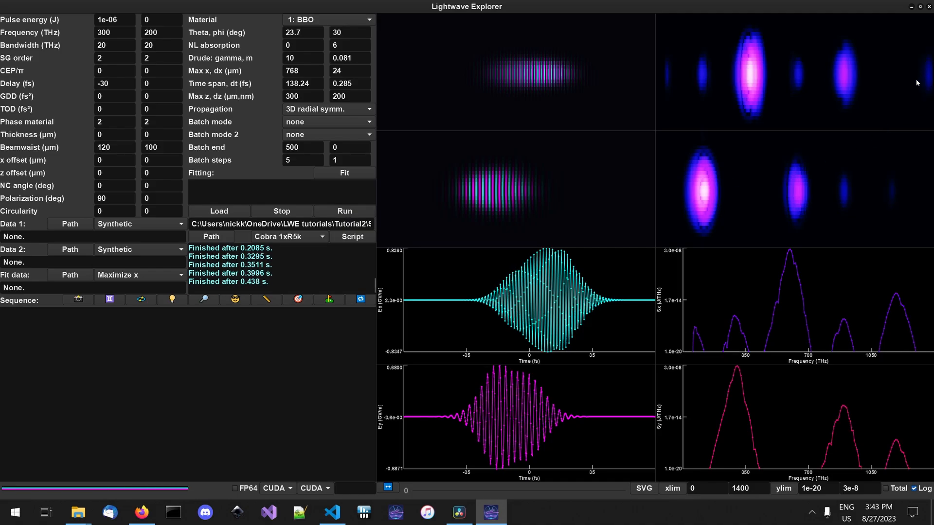
pyautogui.click(357, 84)
pyautogui.press('BackSpace')
pyautogui.press('BackSpace')
pyautogui.write('9')
pyautogui.click(343, 213)
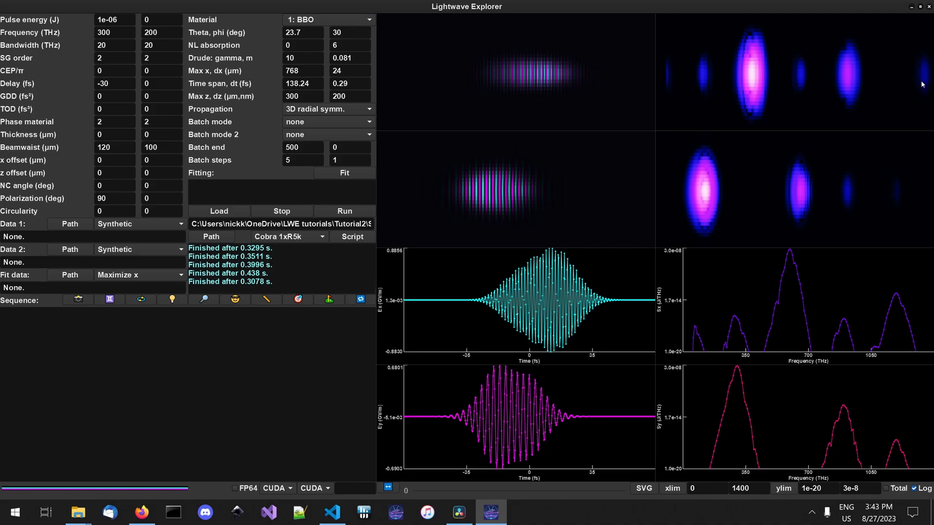
pyautogui.moveTo(875, 72)
pyautogui.moveTo(925, 94)
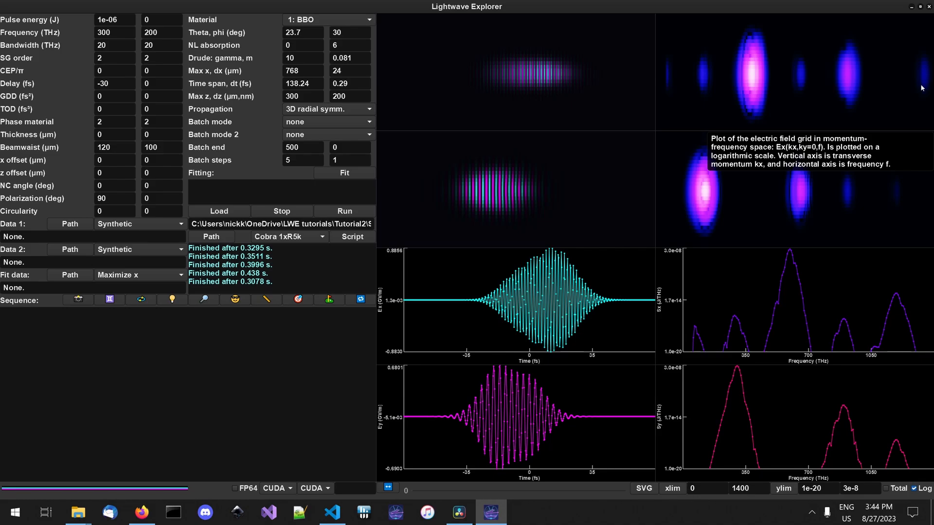
# - Set dt to 0.3 fs and run the simulation
pyautogui.moveTo(448, 174)
pyautogui.press('BackSpace')
pyautogui.press('BackSpace')
pyautogui.write('3')
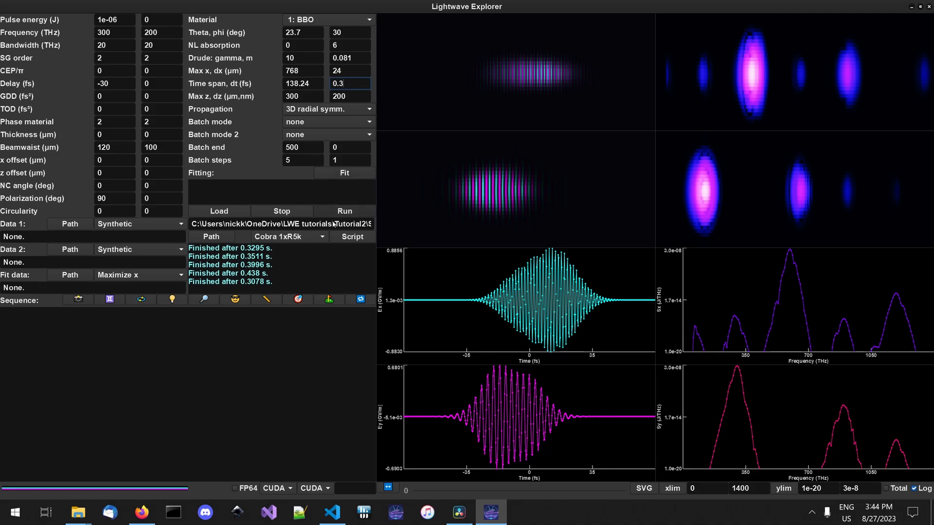
pyautogui.click(355, 214)
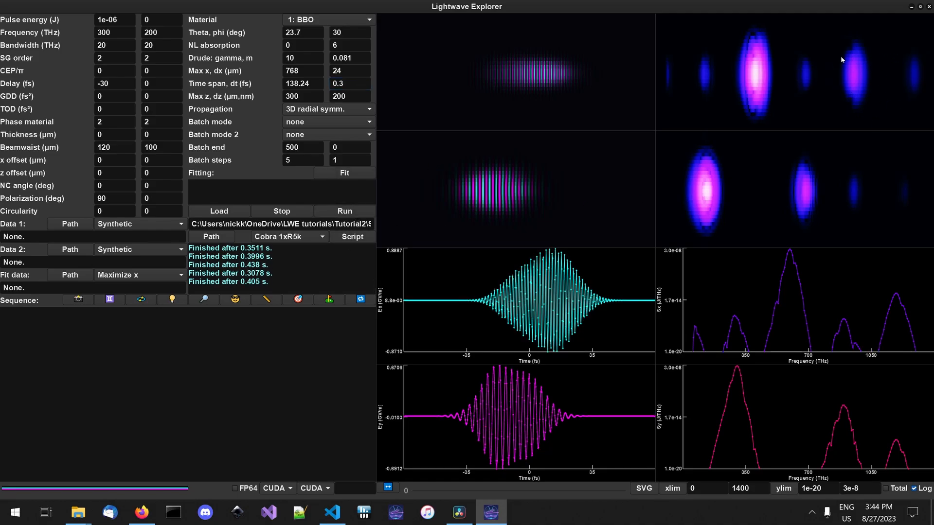
# - Increase dt to 0.35 fs and run the simulation
pyautogui.moveTo(878, 100)
pyautogui.click(355, 88)
pyautogui.write('5')
pyautogui.click(353, 212)
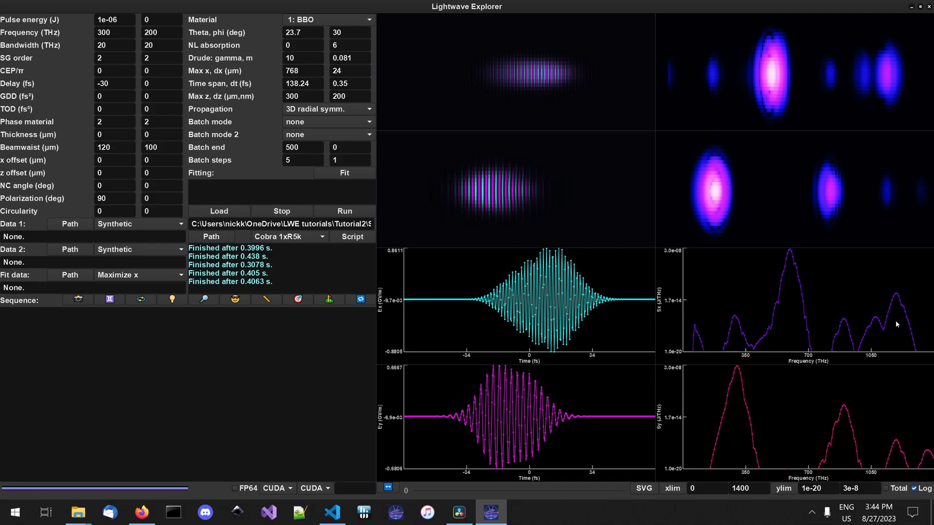
# - Reduce dt back to 0.3 fs and rerun the simulation
pyautogui.click(352, 88)
pyautogui.press('BackSpace')
pyautogui.click(353, 213)
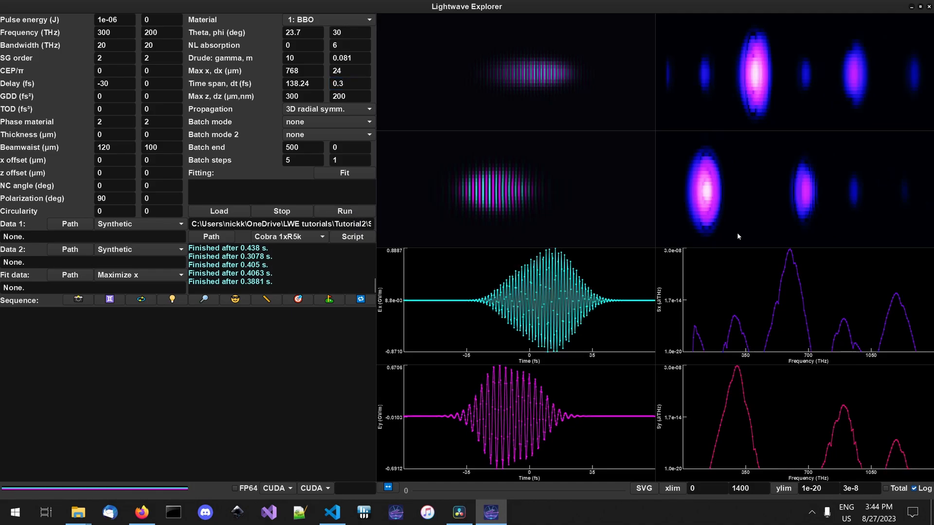
# - Run the simulation with dt at 0.34 fs and again at 0.33 fs
pyautogui.click(353, 87)
pyautogui.write('4')
pyautogui.click(357, 212)
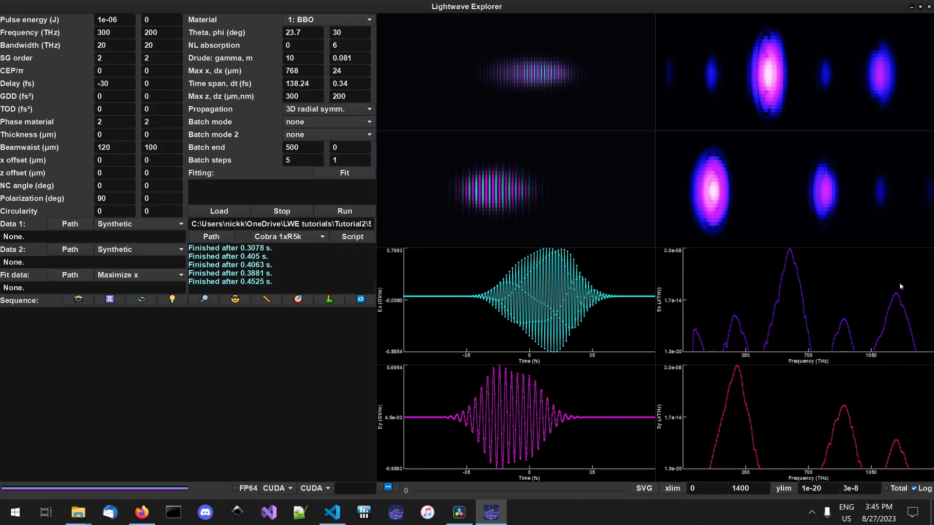
pyautogui.click(354, 84)
pyautogui.press('BackSpace')
pyautogui.write('3')
pyautogui.click(346, 211)
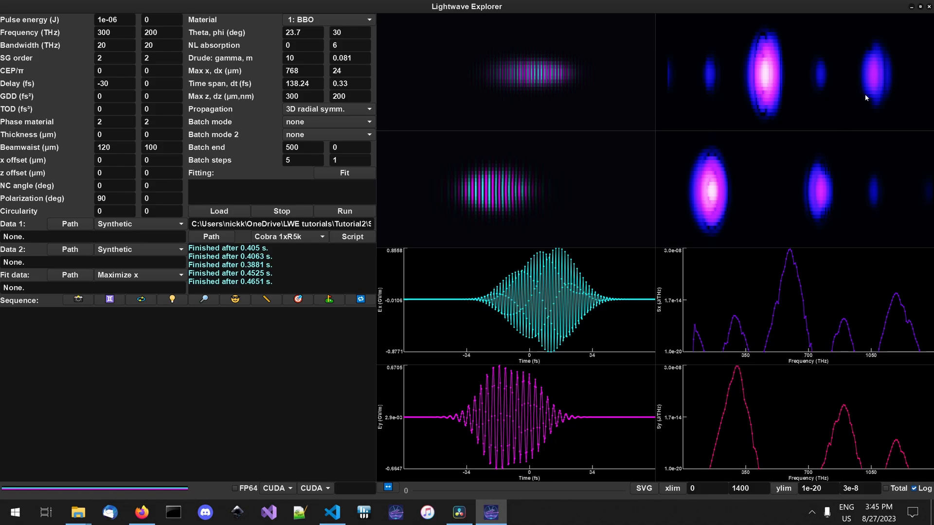
# - Run the simulation with dt at 0.27 fs and again at 0.3 fs
pyautogui.click(359, 84)
pyautogui.press('BackSpace')
pyautogui.press('BackSpace')
pyautogui.write('27')
pyautogui.click(352, 211)
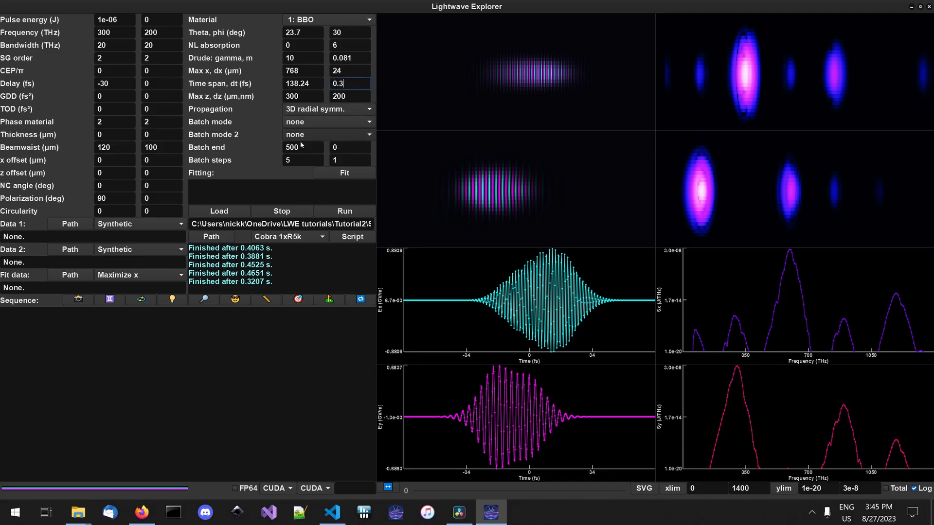
pyautogui.click(346, 212)
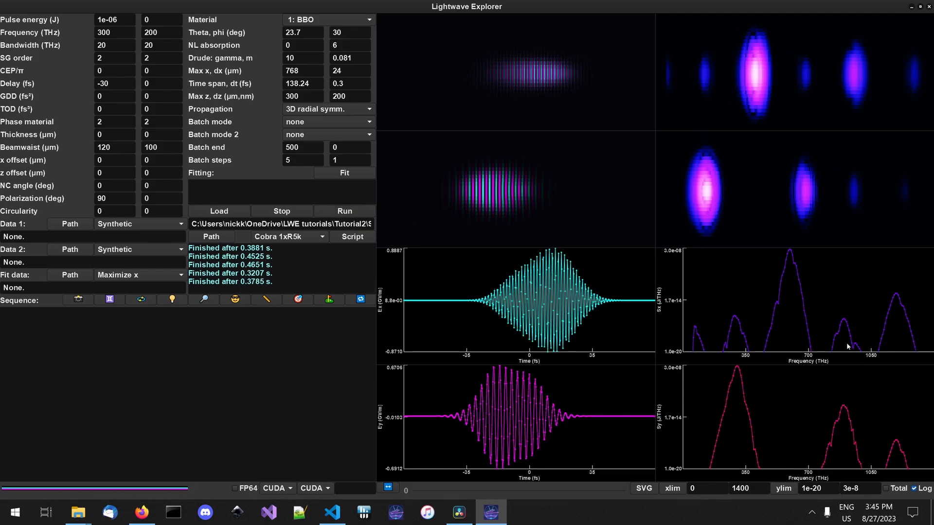
# - Run the simulation with dt at 0.28 fs and again at 0.27 fs to compare the spectra
pyautogui.click(346, 84)
pyautogui.press('BackSpace')
pyautogui.write('28')
pyautogui.click(349, 213)
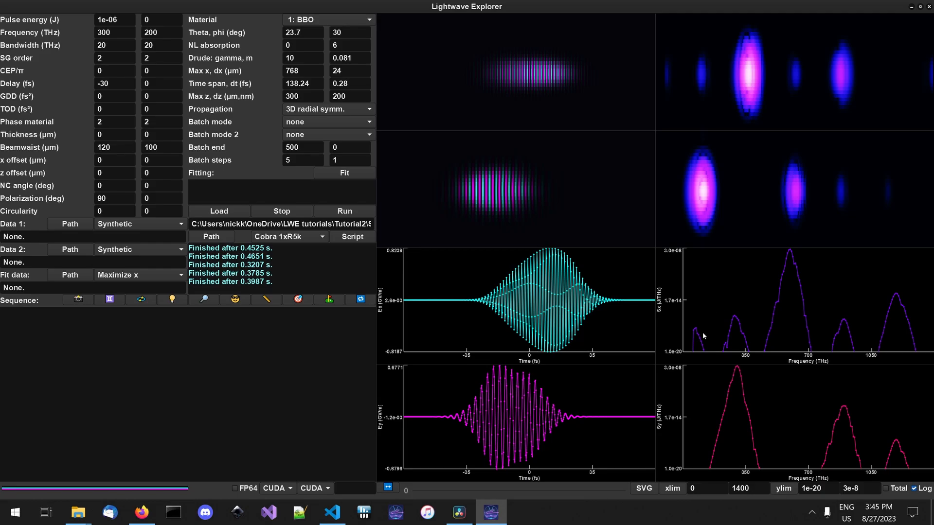
pyautogui.click(353, 83)
pyautogui.press('BackSpace')
pyautogui.write('7')
pyautogui.click(351, 214)
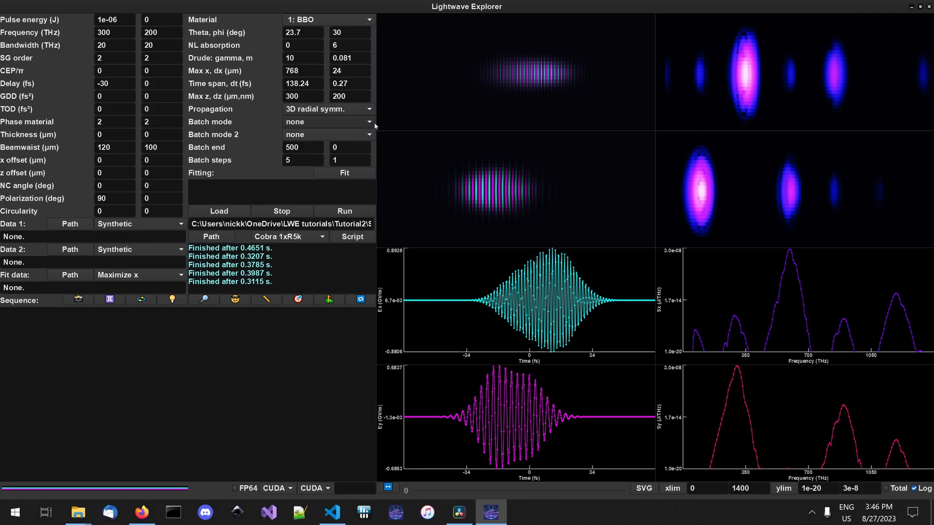
# - Run the simulation with dt at 0.26 fs and again with dt back at 0.27 fs
pyautogui.click(349, 83)
pyautogui.press('BackSpace')
pyautogui.write('6')
pyautogui.click(364, 211)
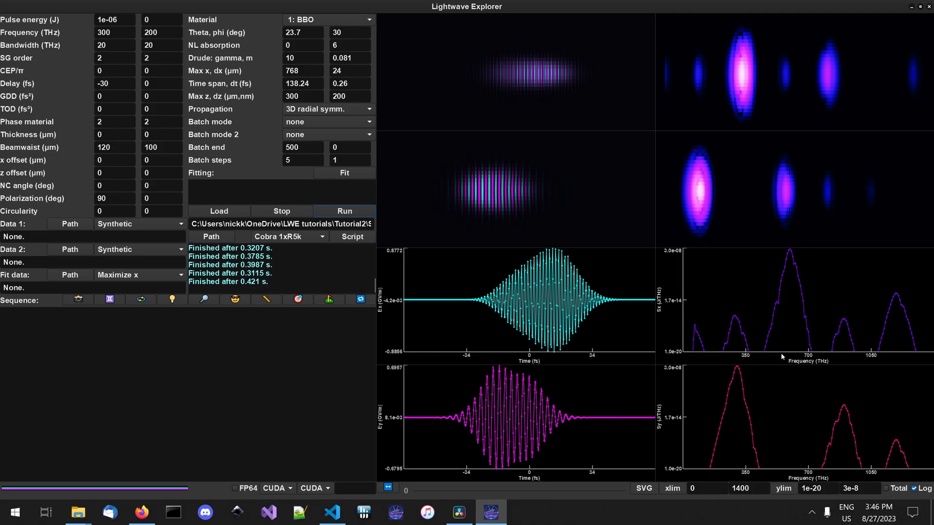
pyautogui.click(349, 83)
pyautogui.press('BackSpace')
pyautogui.write('7')
pyautogui.click(364, 211)
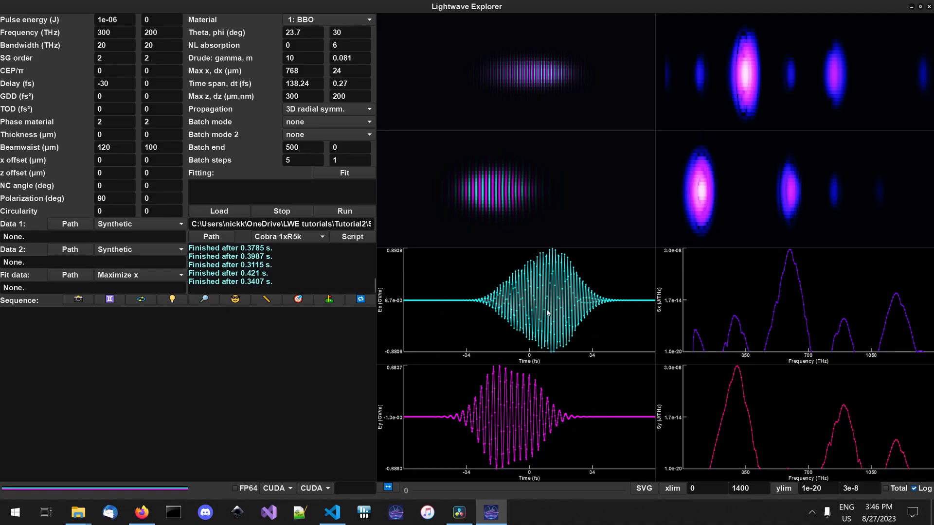
# - Increase the maximum z to 500 µm and run the simulation
pyautogui.doubleClick(311, 97)
pyautogui.write('500')
pyautogui.click(345, 212)
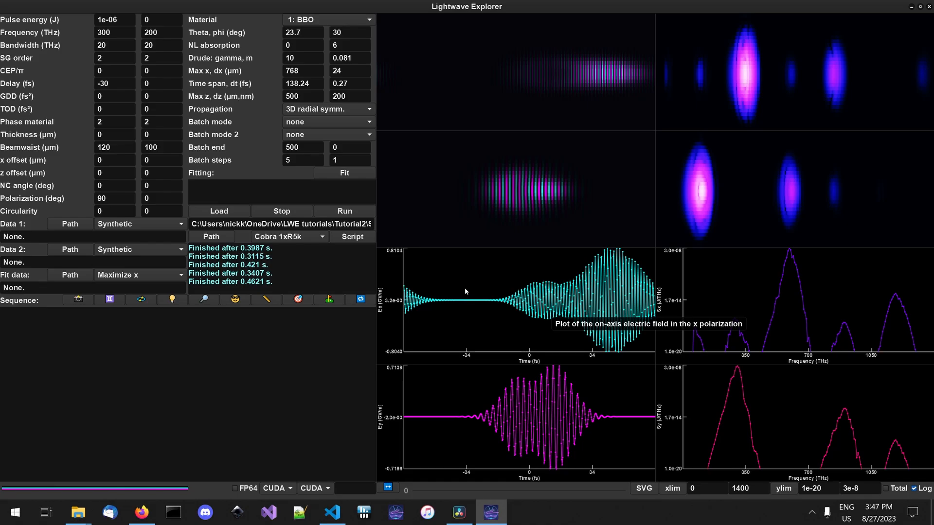
pyautogui.click(333, 106)
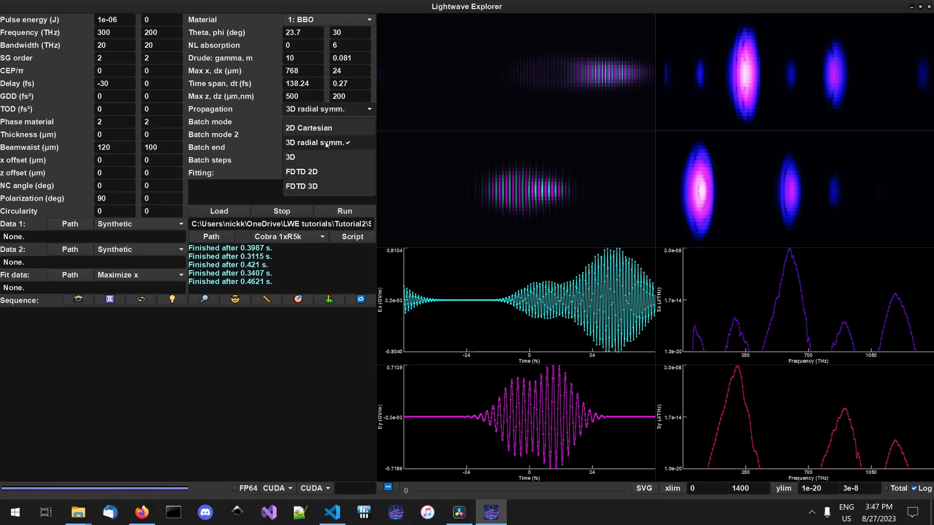
pyautogui.click(393, 174)
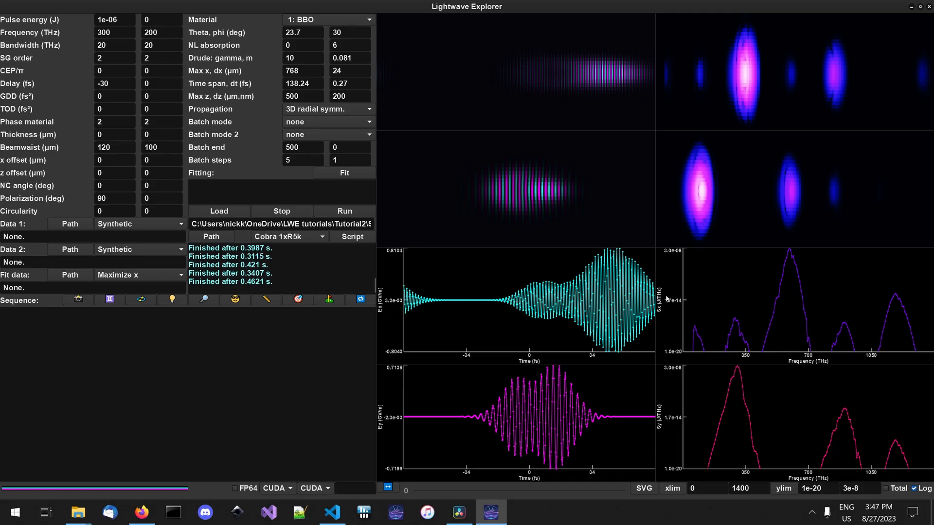
# - Increase the maximum z to 800 µm and run the simulation
pyautogui.click(297, 96)
pyautogui.press('BackSpace')
pyautogui.press('BackSpace')
pyautogui.press('BackSpace')
pyautogui.write('800')
pyautogui.click(348, 219)
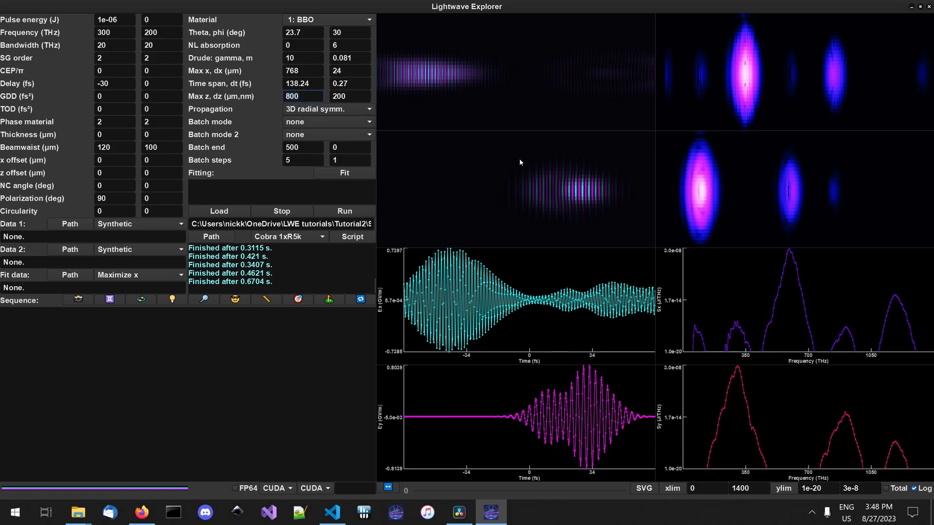
# - Reduce the maximum z to 500 µm and rerun the simulation
pyautogui.press('BackSpace')
pyautogui.press('BackSpace')
pyautogui.press('BackSpace')
pyautogui.write('500')
pyautogui.click(345, 210)
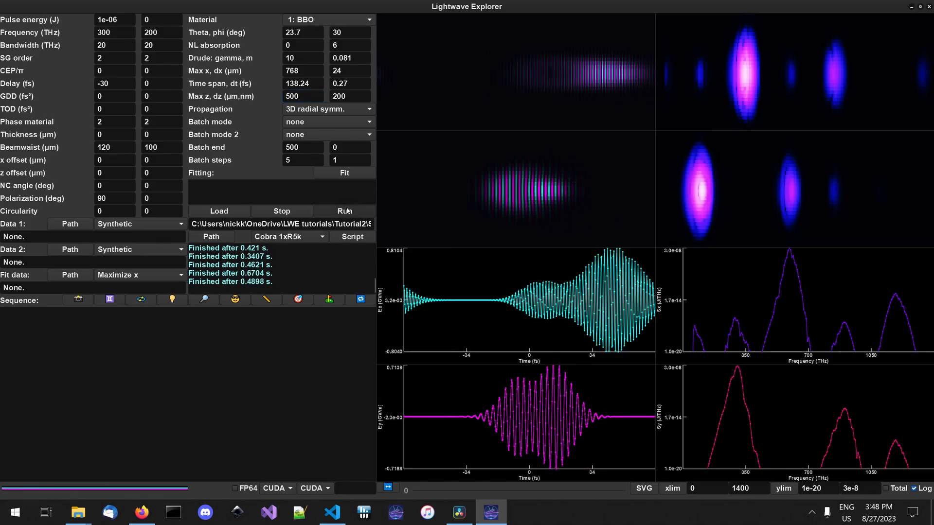
# - Reduce the maximum z to 300 µm and rerun the simulation
pyautogui.click(309, 95)
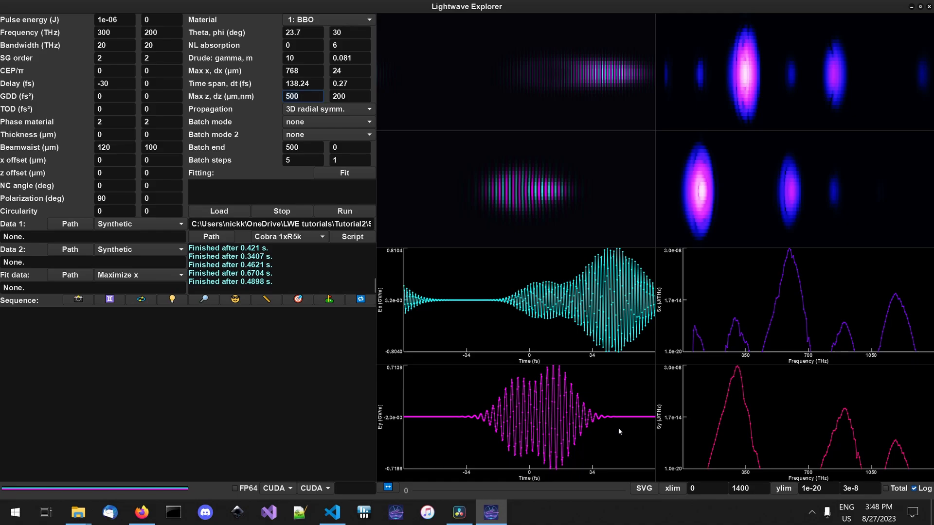
pyautogui.click(305, 97)
pyautogui.doubleClick(305, 93)
pyautogui.write('300')
pyautogui.click(344, 210)
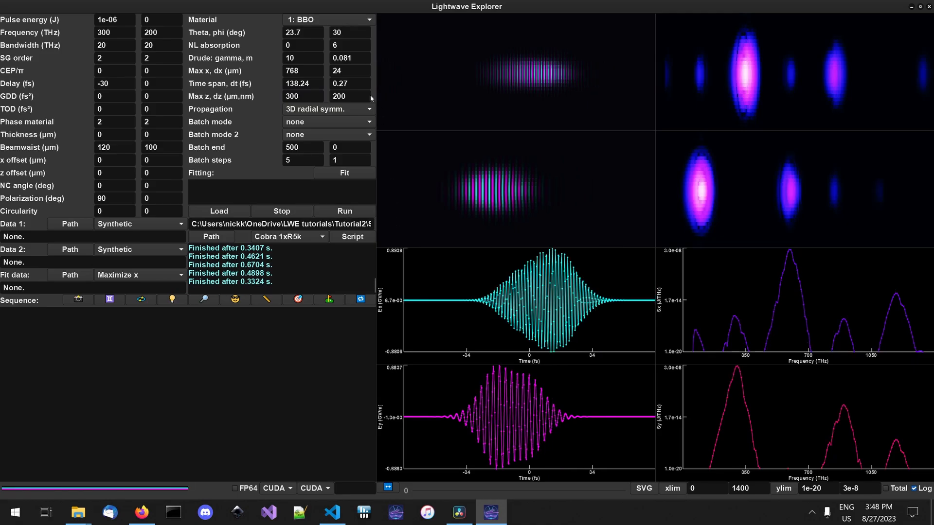
# - Set the maximum z back to 500 µm and run the simulation again
pyautogui.moveTo(319, 83); pyautogui.dragTo(240, 81)
pyautogui.doubleClick(318, 95)
pyautogui.write('500')
pyautogui.click(349, 211)
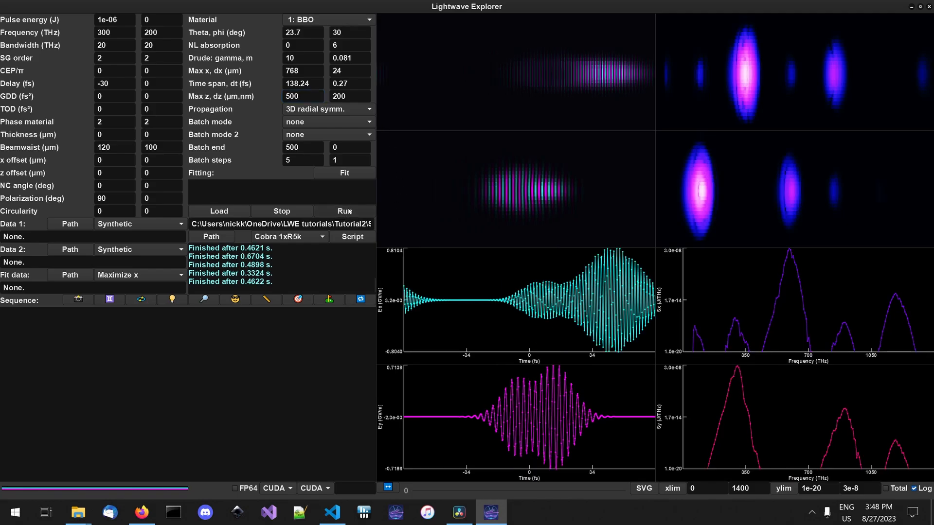
# - Run the simulation with a 200 fs time span, and rerun it with the time span restored to 138.24 fs
pyautogui.doubleClick(316, 84)
pyautogui.write('200')
pyautogui.click(348, 211)
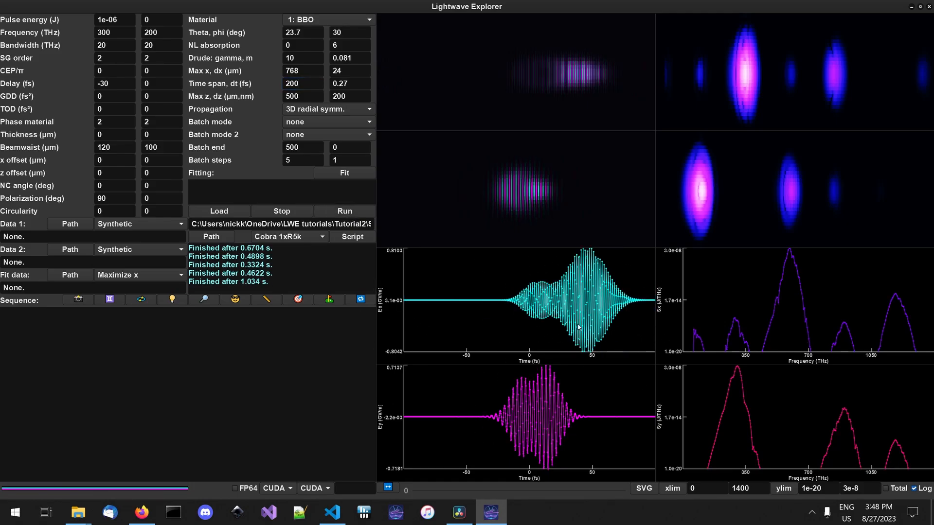
pyautogui.hotkey('ctrl', 'z')
pyautogui.click(307, 72)
pyautogui.click(352, 214)
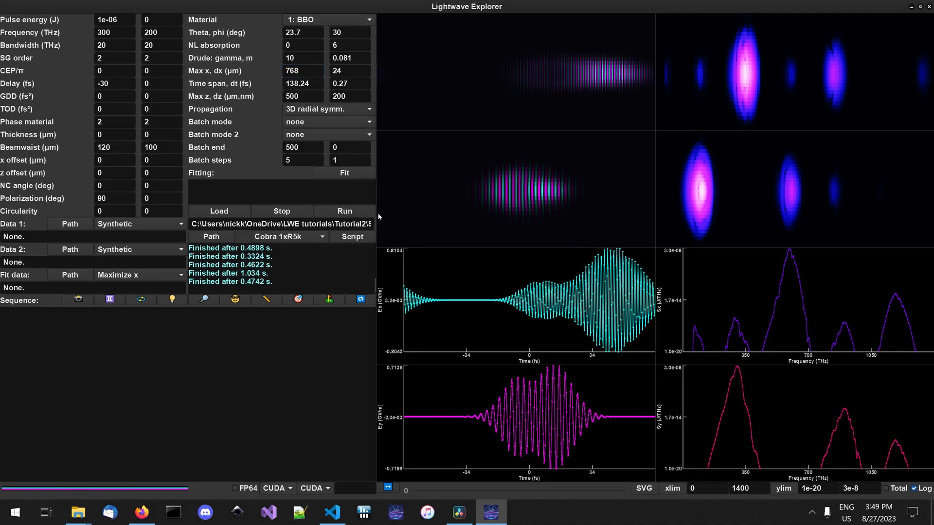
# - Set the maximum z back to 300 µm and run the simulation
pyautogui.click(298, 96)
pyautogui.doubleClick(297, 96)
pyautogui.write('300')
pyautogui.click(364, 209)
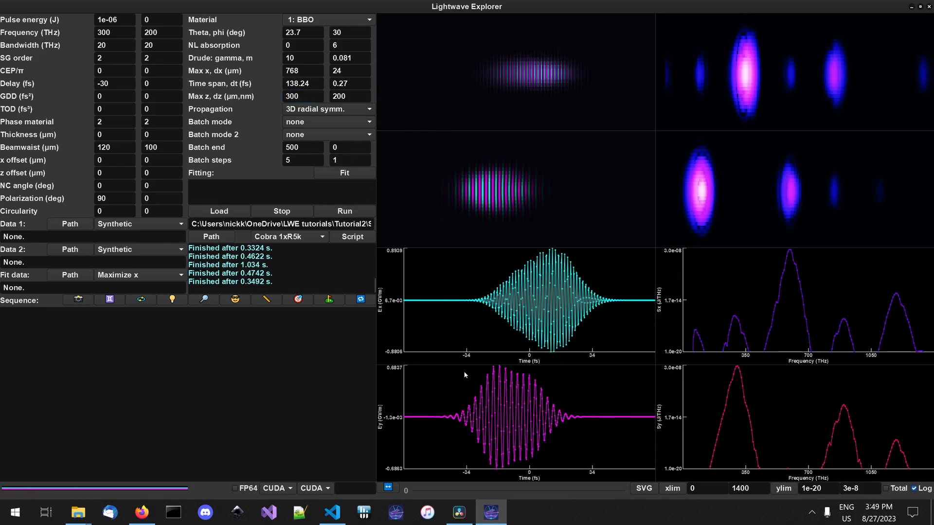
# - Reduce the maximum x to 512 µm and run the simulation
pyautogui.doubleClick(310, 72)
pyautogui.write('512')
pyautogui.click(341, 211)
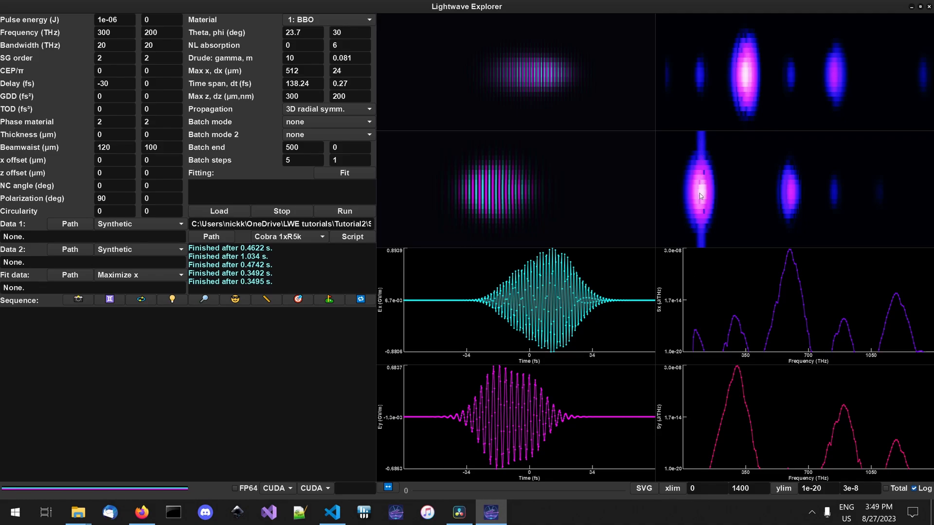
# - Restore the maximum x to 768 µm and rerun the simulation
pyautogui.doubleClick(302, 71)
pyautogui.press('BackSpace')
pyautogui.write('768')
pyautogui.click(344, 211)
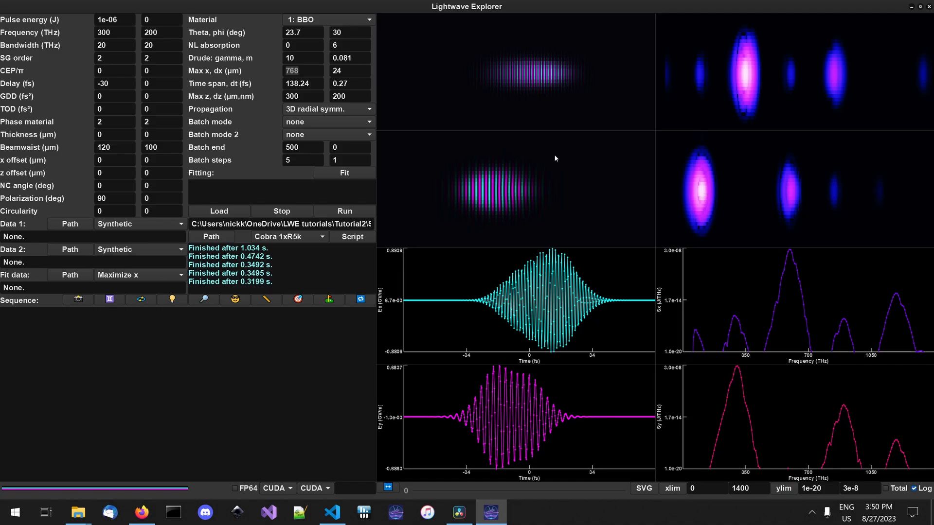
# - Repeat the grid-width comparison by running with the maximum x at 512 µm and again at 768 µm
pyautogui.write('512')
pyautogui.click(359, 215)
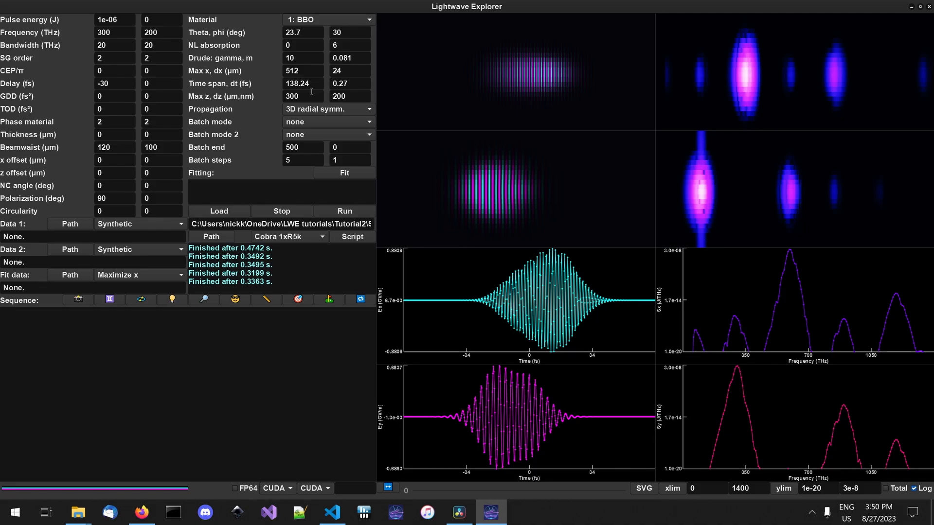
pyautogui.moveTo(313, 70); pyautogui.dragTo(286, 68)
pyautogui.write('768')
pyautogui.click(346, 210)
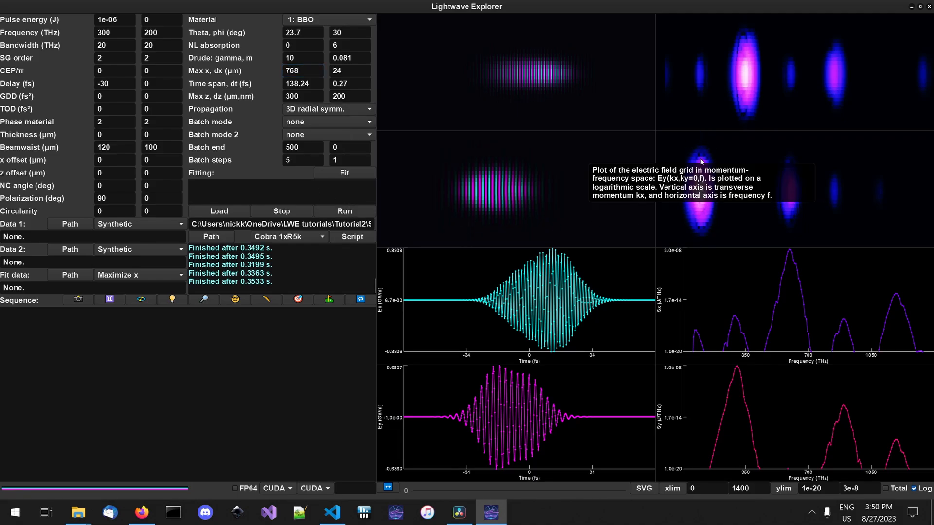
# - Increase dx to 48 µm and run the simulation
pyautogui.moveTo(488, 195)
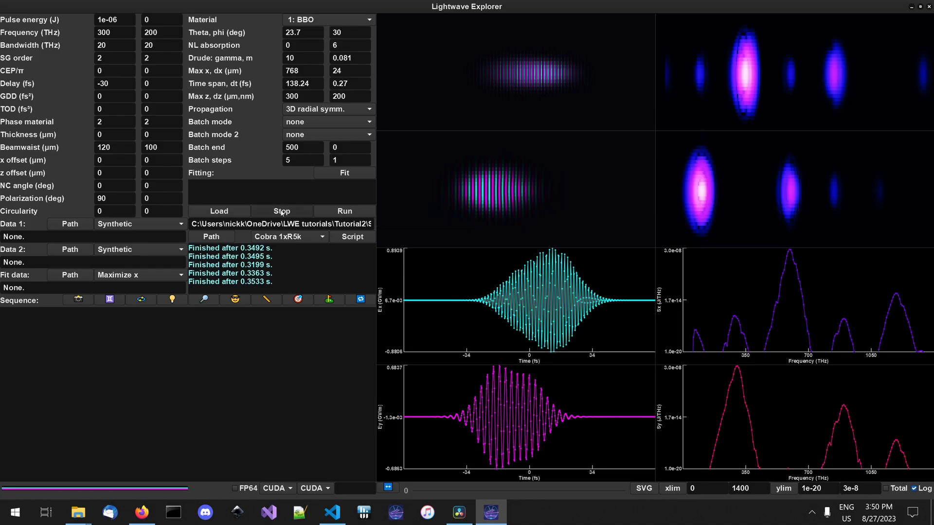
pyautogui.moveTo(753, 172)
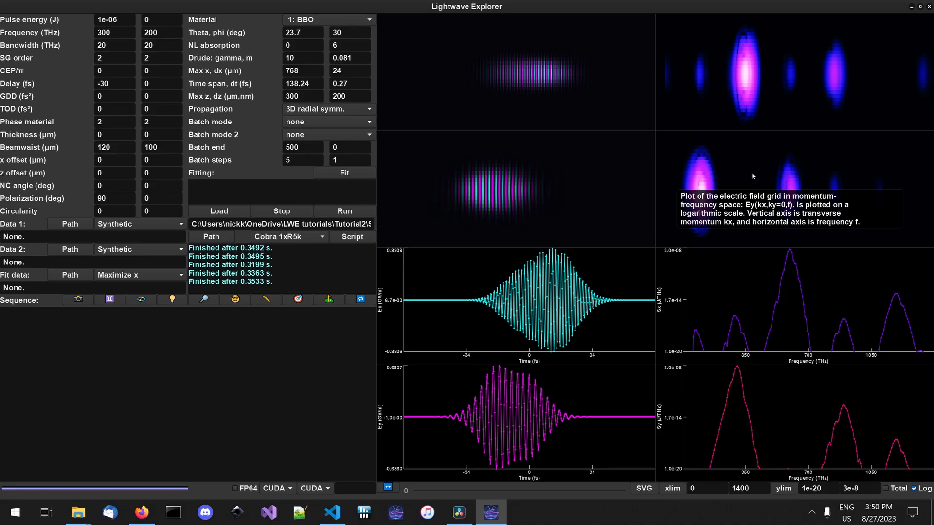
pyautogui.click(351, 69)
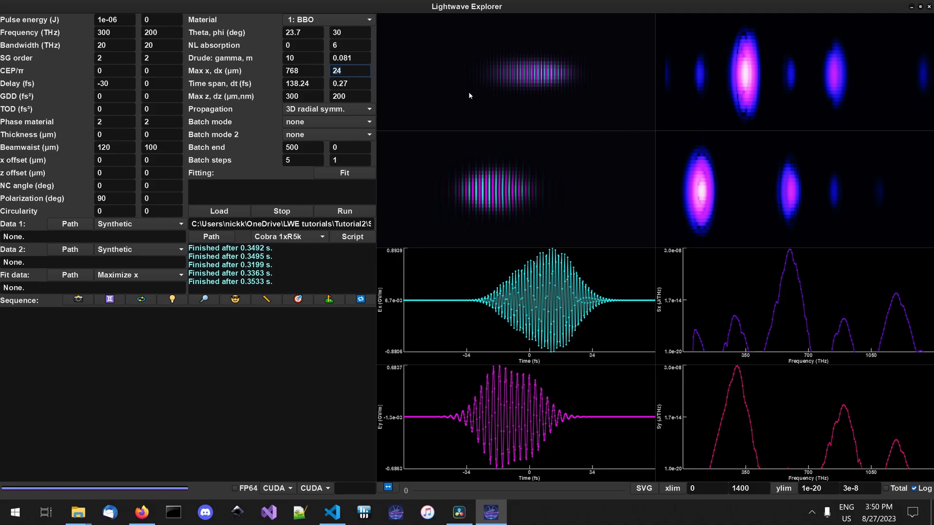
pyautogui.write('48')
pyautogui.click(354, 211)
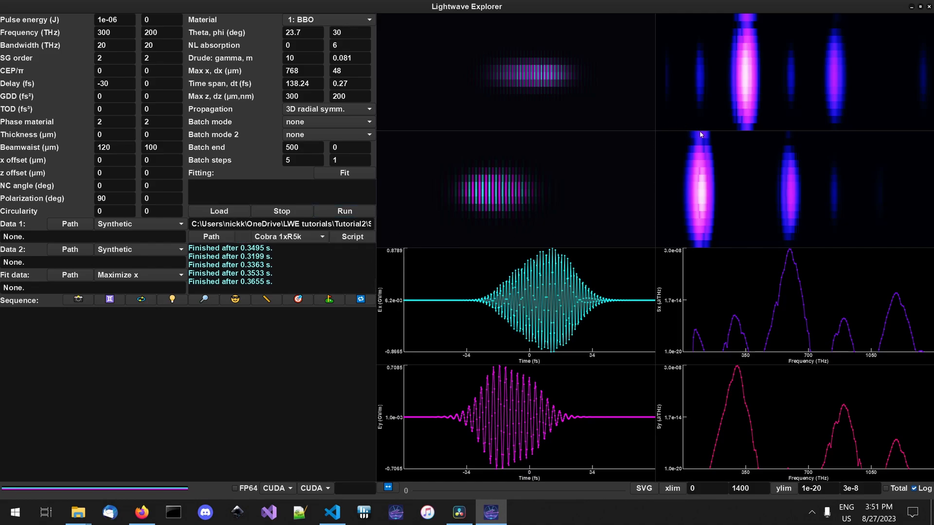
# - Set dx back to 24 µm and rerun the simulation
pyautogui.click(347, 72)
pyautogui.write('24')
pyautogui.click(353, 213)
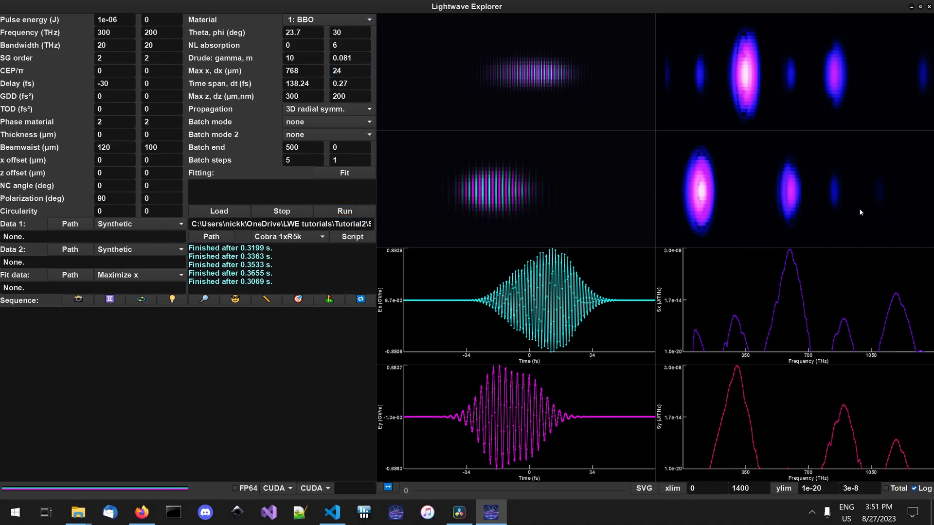
# - Reduce dz to 100 nm and run the simulation
pyautogui.click(358, 96)
pyautogui.press('BackSpace')
pyautogui.press('BackSpace')
pyautogui.press('BackSpace')
pyautogui.write('100')
pyautogui.click(355, 210)
# - Restore dz to 200 nm and rerun the simulation
pyautogui.doubleClick(352, 96)
pyautogui.write('200')
pyautogui.click(348, 212)
pyautogui.click(354, 97)
pyautogui.click(358, 96)
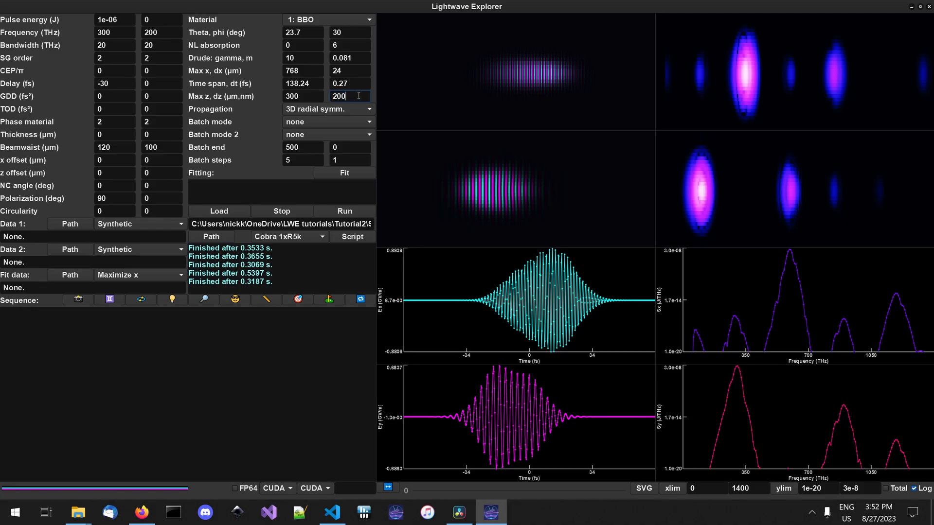